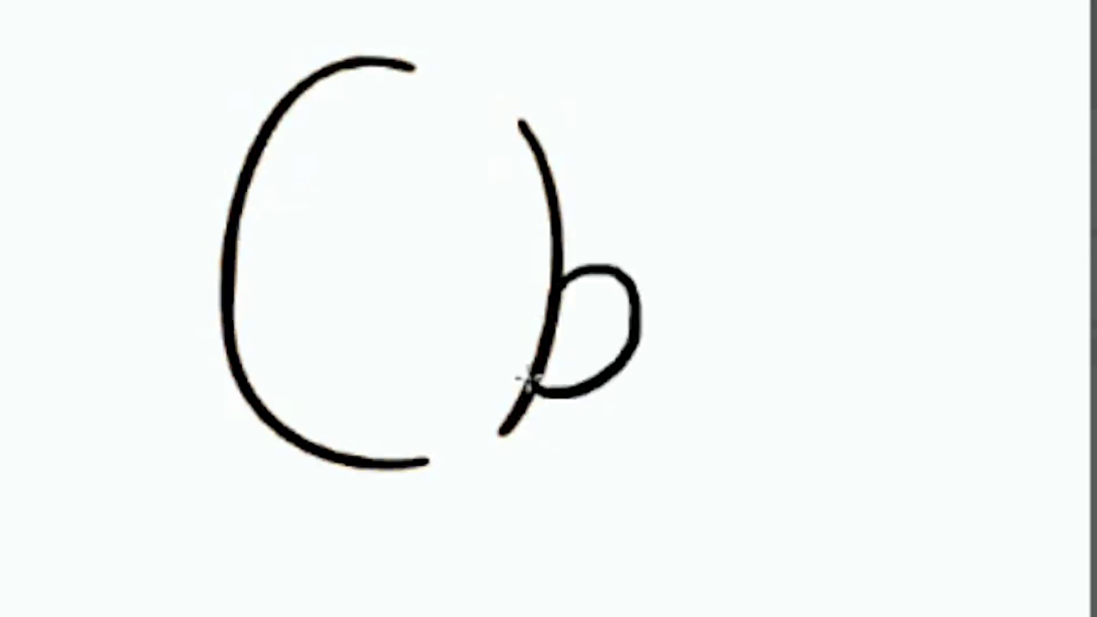
Step: Brush scowling eyebrows and eyes onto the face, redoing the left eyebrow strokes
{"action": "left_click_drag", "start_coordinate": [402, 229], "coordinate": [434, 240]}
{"action": "mouse_move", "coordinate": [521, 234]}
{"action": "left_mouse_down"}
{"action": "mouse_move", "coordinate": [478, 244]}
{"action": "mouse_move", "coordinate": [510, 238]}
{"action": "left_mouse_up"}
{"action": "mouse_move", "coordinate": [388, 221]}
{"action": "left_mouse_down"}
{"action": "mouse_move", "coordinate": [407, 224]}
{"action": "mouse_move", "coordinate": [372, 251]}
{"action": "mouse_move", "coordinate": [402, 247]}
{"action": "left_mouse_up"}
{"action": "left_click_drag", "start_coordinate": [372, 180], "coordinate": [423, 209]}
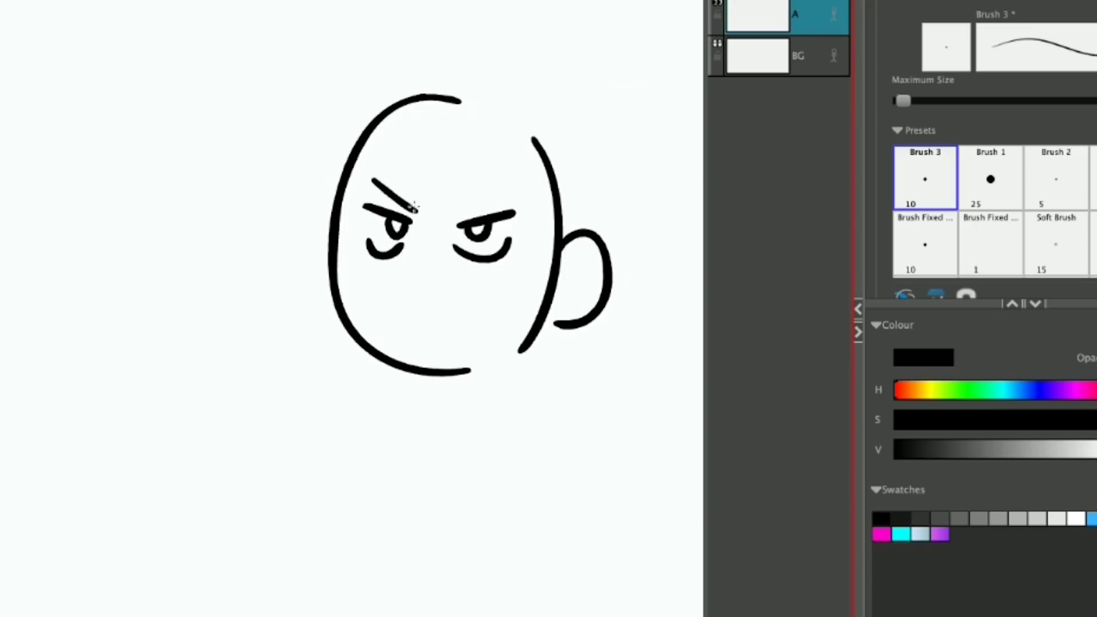
{"action": "left_click_drag", "start_coordinate": [374, 183], "coordinate": [421, 215]}
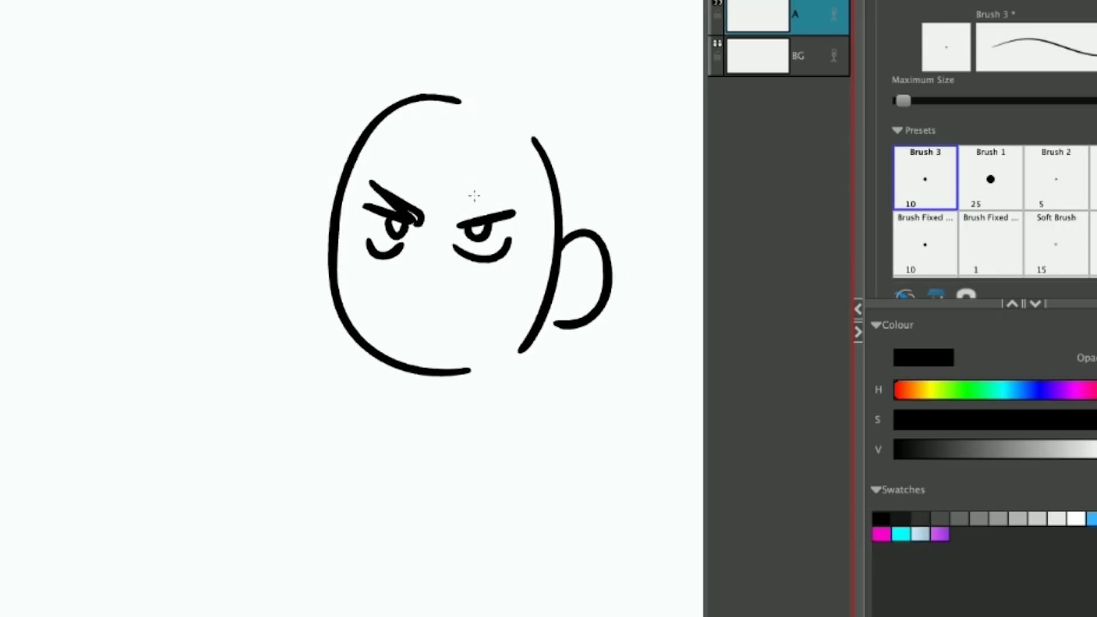
{"action": "key", "text": "ctrl+z"}
{"action": "mouse_move", "coordinate": [370, 182]}
{"action": "left_mouse_down"}
{"action": "mouse_move", "coordinate": [418, 209]}
{"action": "mouse_move", "coordinate": [413, 217]}
{"action": "left_mouse_up"}
{"action": "key", "text": "ctrl+z"}
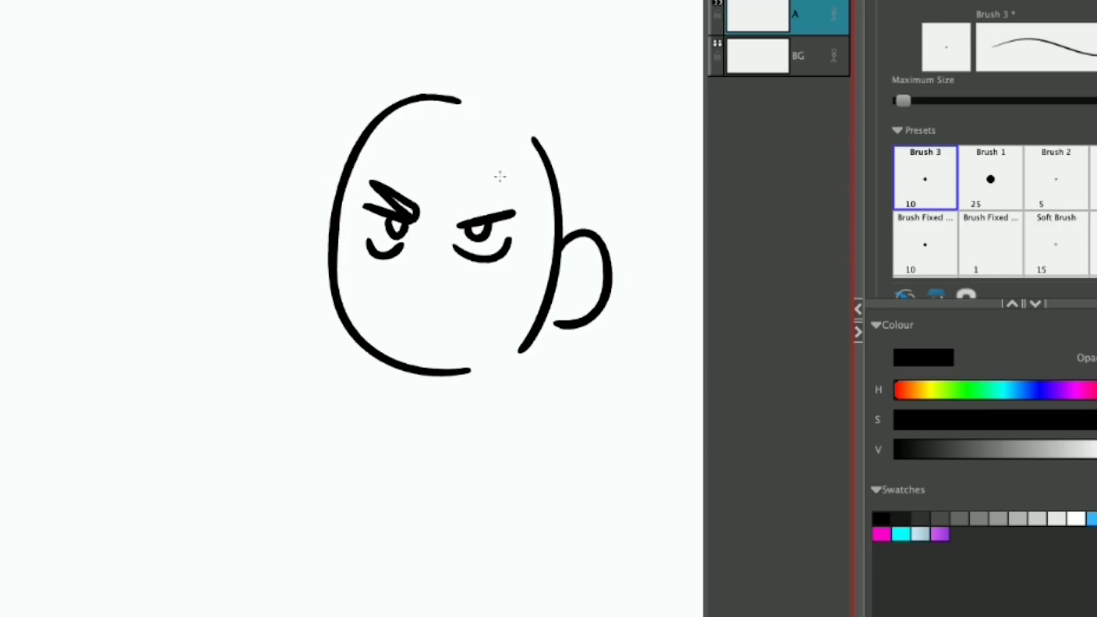
{"action": "mouse_move", "coordinate": [500, 188]}
{"action": "left_mouse_down"}
{"action": "mouse_move", "coordinate": [447, 221]}
{"action": "mouse_move", "coordinate": [497, 191]}
{"action": "left_mouse_up"}
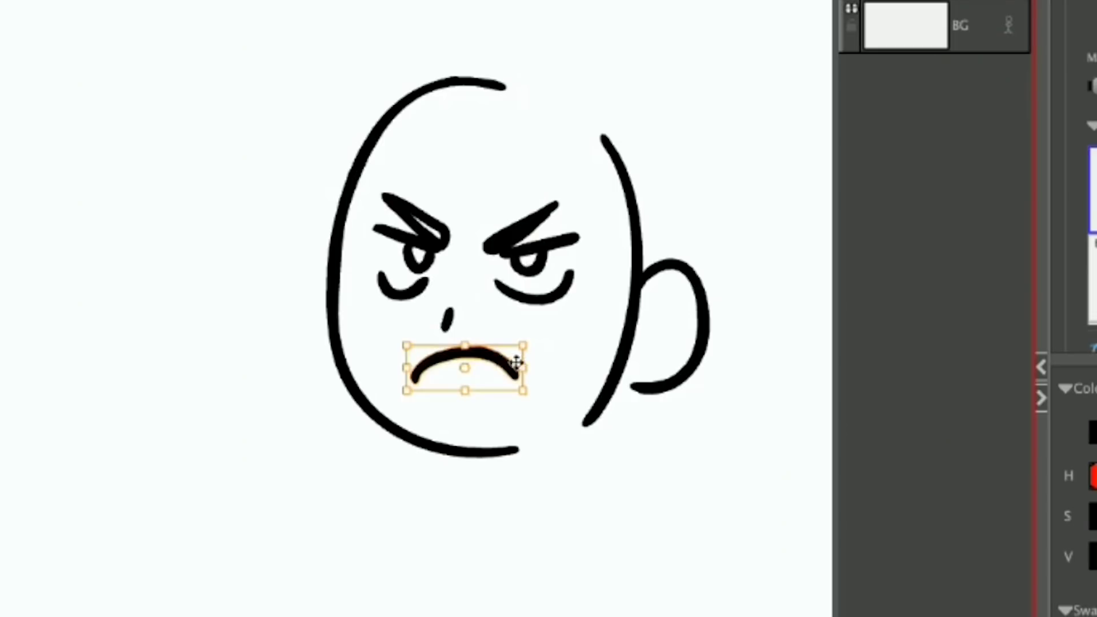
Step: Draw a frowning mouth below the nose, redoing it larger
{"action": "key", "text": "ctrl+z"}
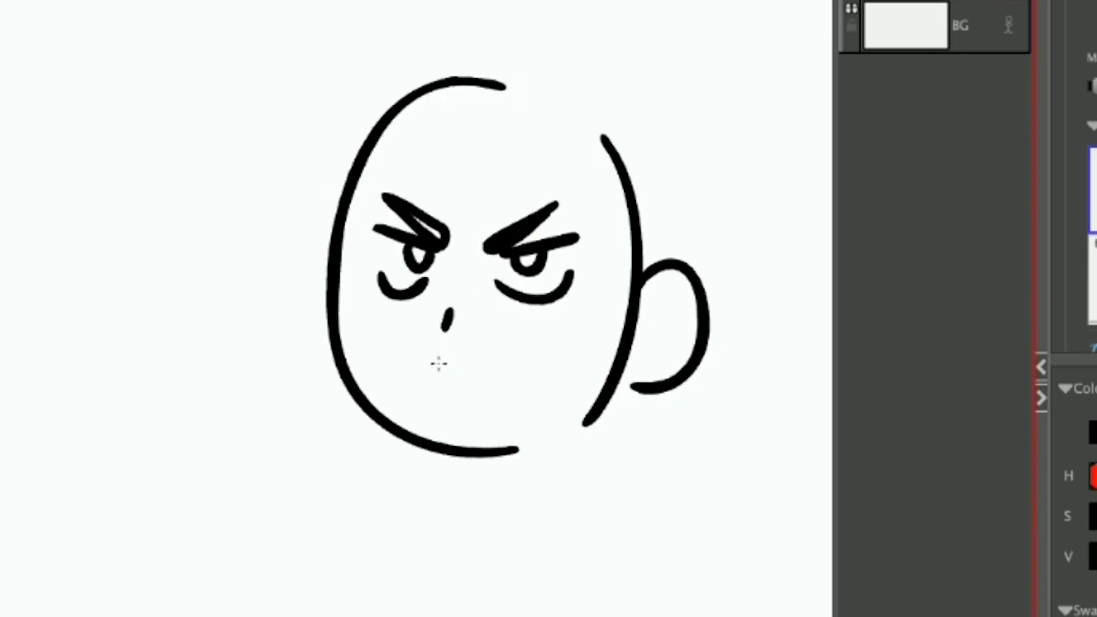
{"action": "mouse_move", "coordinate": [414, 379]}
{"action": "left_mouse_down"}
{"action": "mouse_move", "coordinate": [447, 364]}
{"action": "mouse_move", "coordinate": [509, 386]}
{"action": "left_mouse_up"}
{"action": "key", "text": "ctrl+z"}
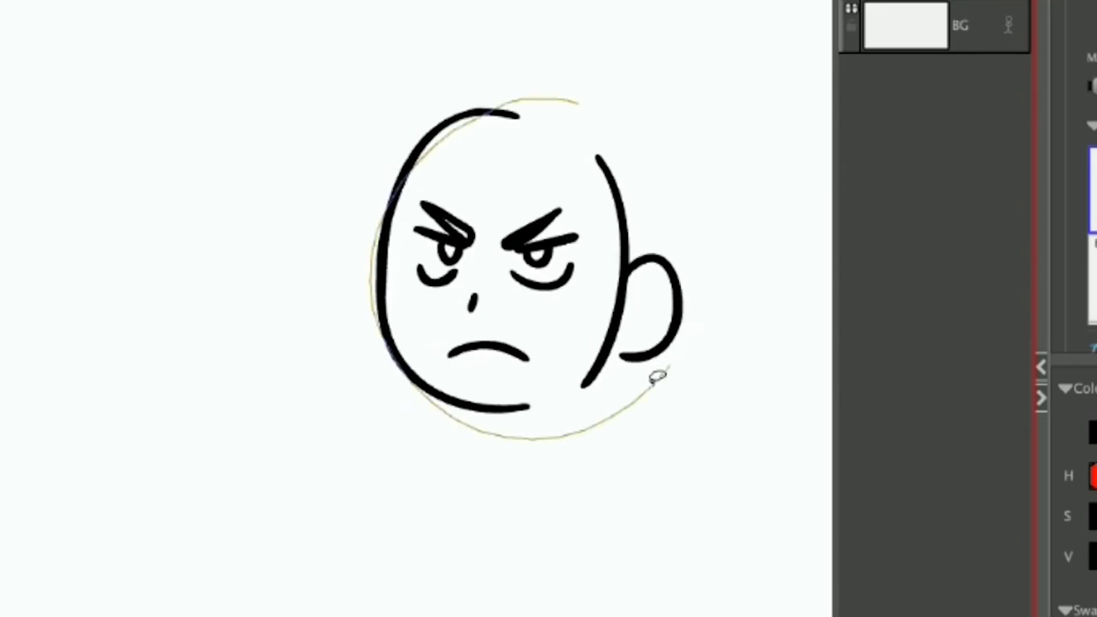
Step: Lasso the whole face and rotate it slightly clockwise
{"action": "left_click_drag", "start_coordinate": [657, 376], "coordinate": [718, 383]}
{"action": "left_click_drag", "start_coordinate": [704, 434], "coordinate": [704, 423]}
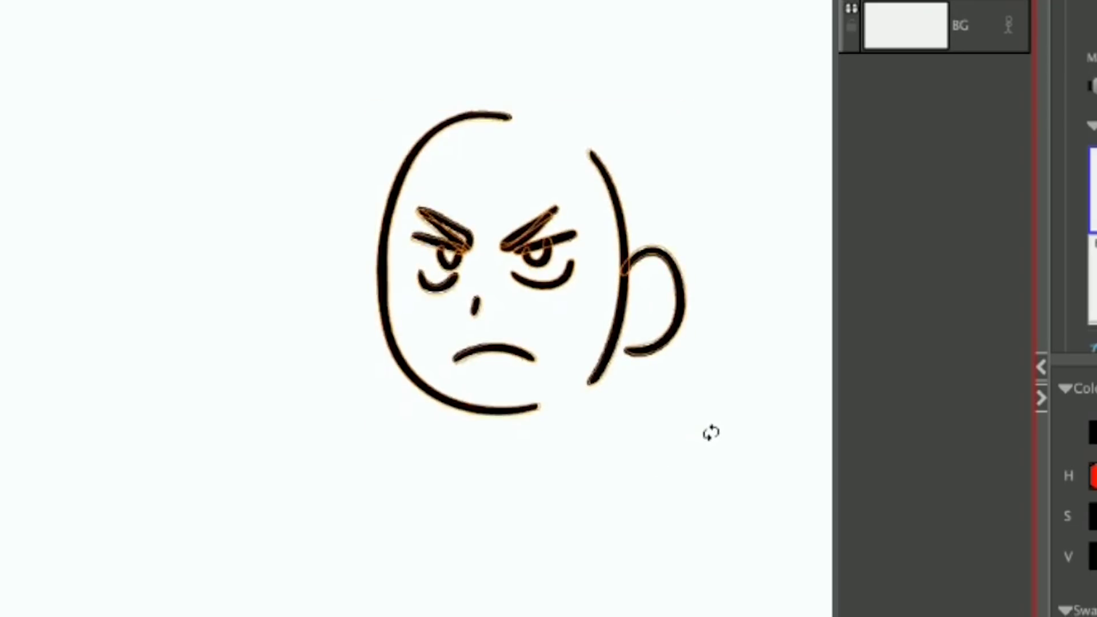
{"action": "scroll", "coordinate": [505, 336], "scroll_direction": "down", "scroll_amount": 2}
{"action": "key", "text": "Return"}
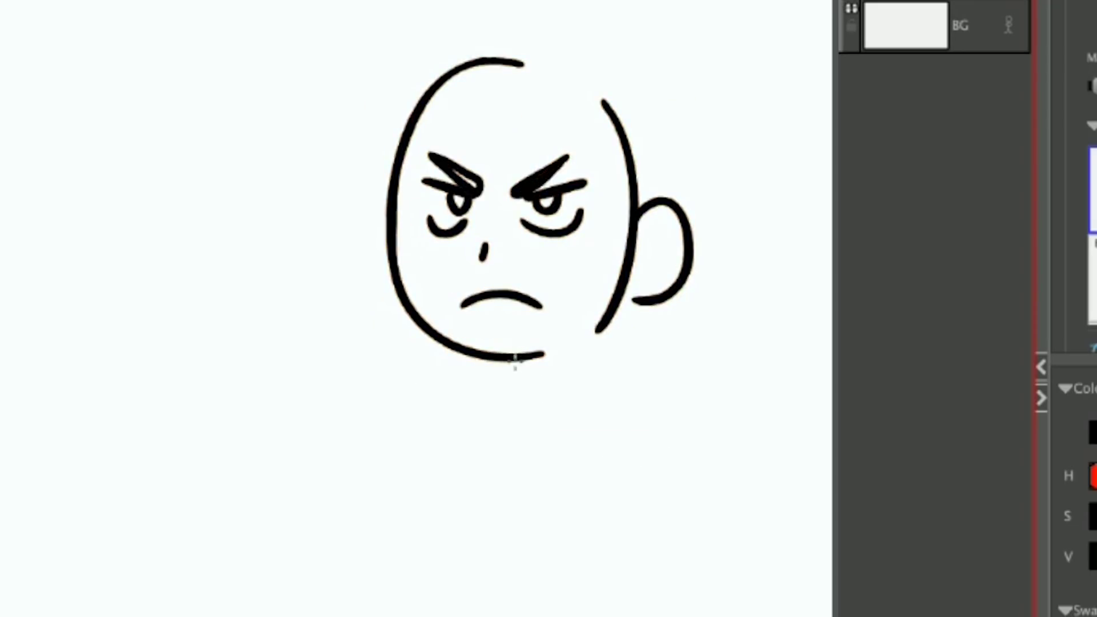
Step: Add a small collar shape hanging under the chin
{"action": "left_click_drag", "start_coordinate": [521, 359], "coordinate": [522, 377]}
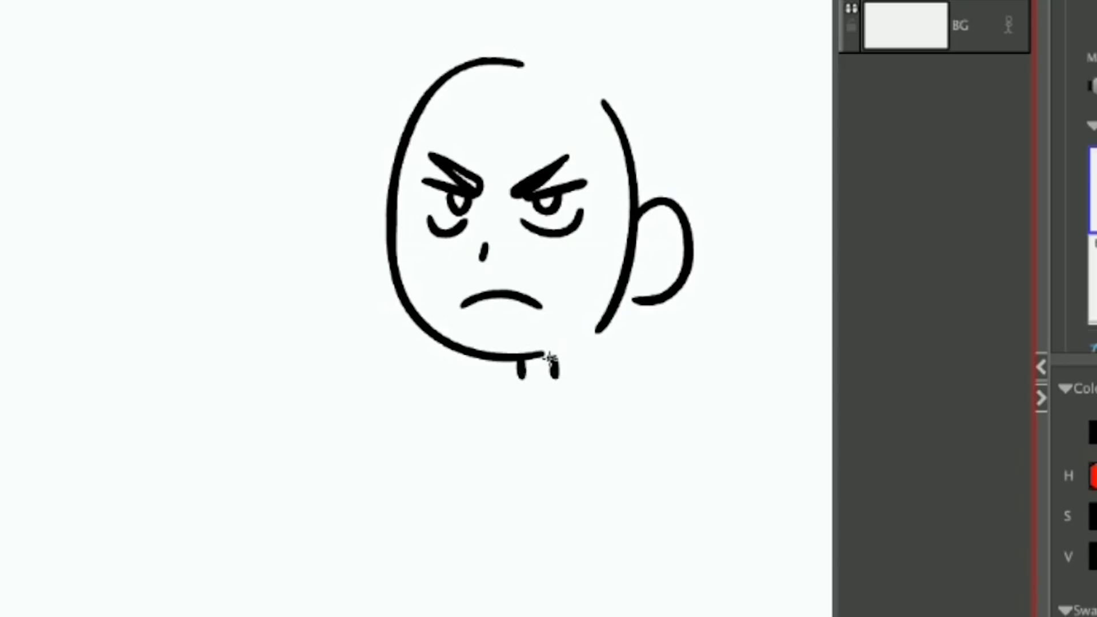
{"action": "key", "text": "ctrl+z"}
{"action": "mouse_move", "coordinate": [523, 357]}
{"action": "left_mouse_down"}
{"action": "mouse_move", "coordinate": [554, 355]}
{"action": "mouse_move", "coordinate": [528, 368]}
{"action": "left_mouse_up"}
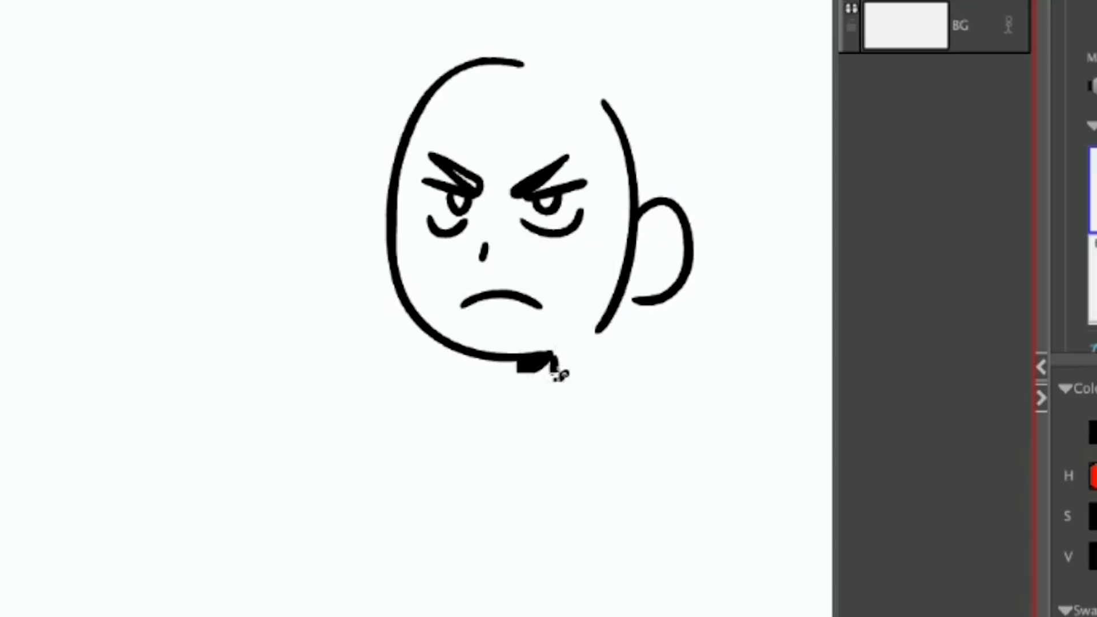
Step: Draw a hooked collar line, a reaching arm with fist, and both torso sides
{"action": "left_click_drag", "start_coordinate": [557, 366], "coordinate": [499, 398]}
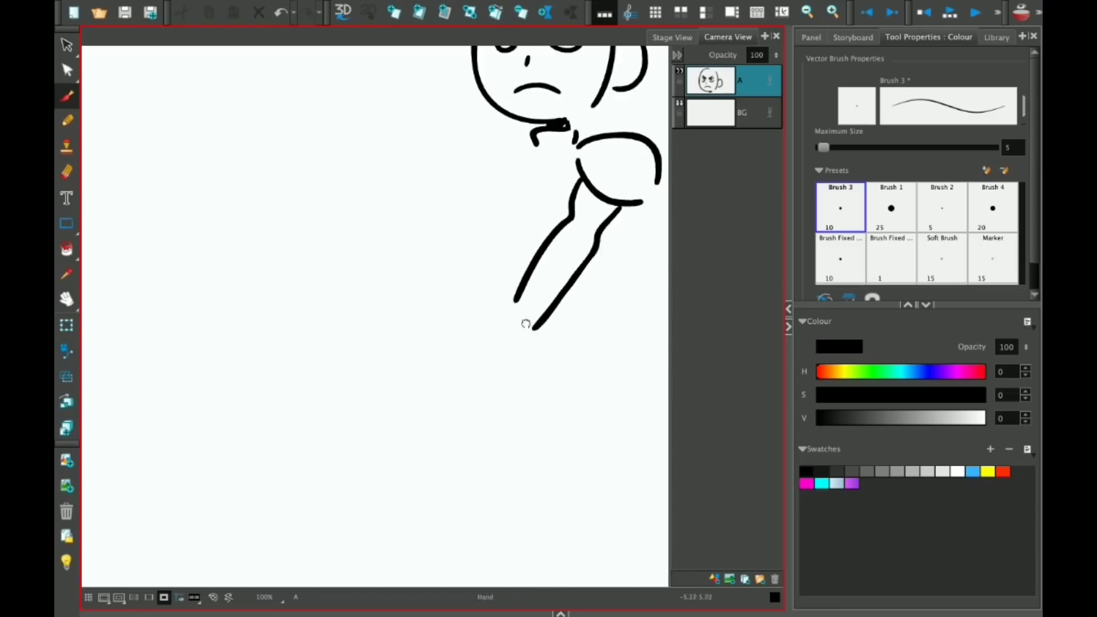
{"action": "left_click_drag", "start_coordinate": [537, 314], "coordinate": [463, 383]}
{"action": "left_click_drag", "start_coordinate": [457, 194], "coordinate": [445, 297]}
{"action": "left_click_drag", "start_coordinate": [451, 240], "coordinate": [434, 360]}
{"action": "mouse_move", "coordinate": [474, 214]}
{"action": "left_mouse_down"}
{"action": "mouse_move", "coordinate": [497, 280]}
{"action": "mouse_move", "coordinate": [523, 283]}
{"action": "left_mouse_up"}
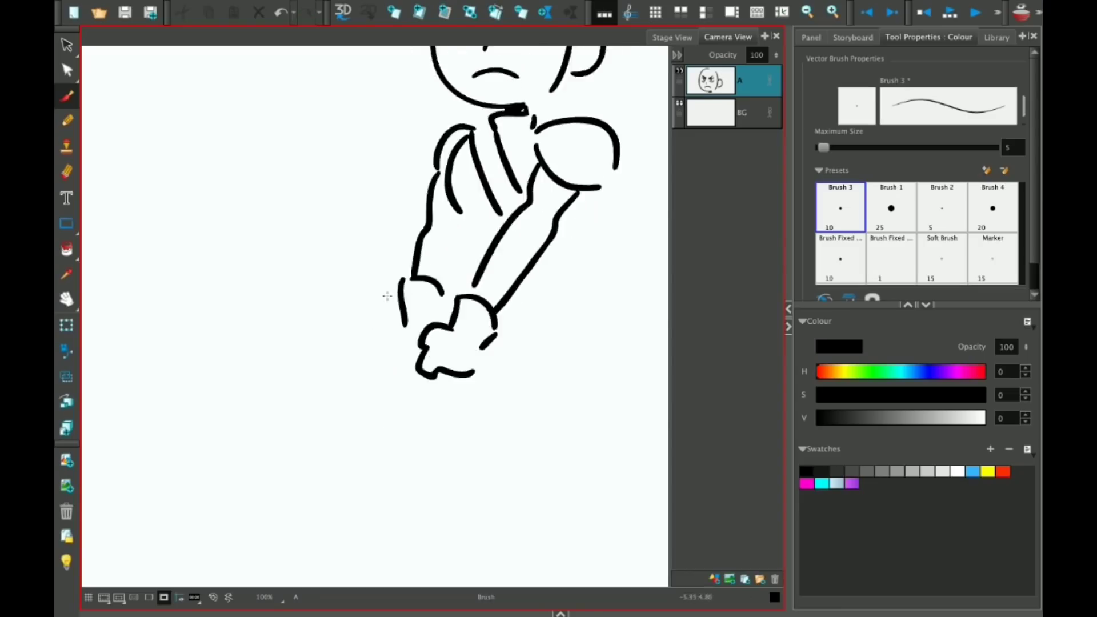
Step: Draw a huge sword with a double-line crossguard, plus spiky zigzag hair
{"action": "mouse_move", "coordinate": [332, 63]}
{"action": "left_mouse_down"}
{"action": "mouse_move", "coordinate": [607, 343]}
{"action": "mouse_move", "coordinate": [624, 386]}
{"action": "left_mouse_up"}
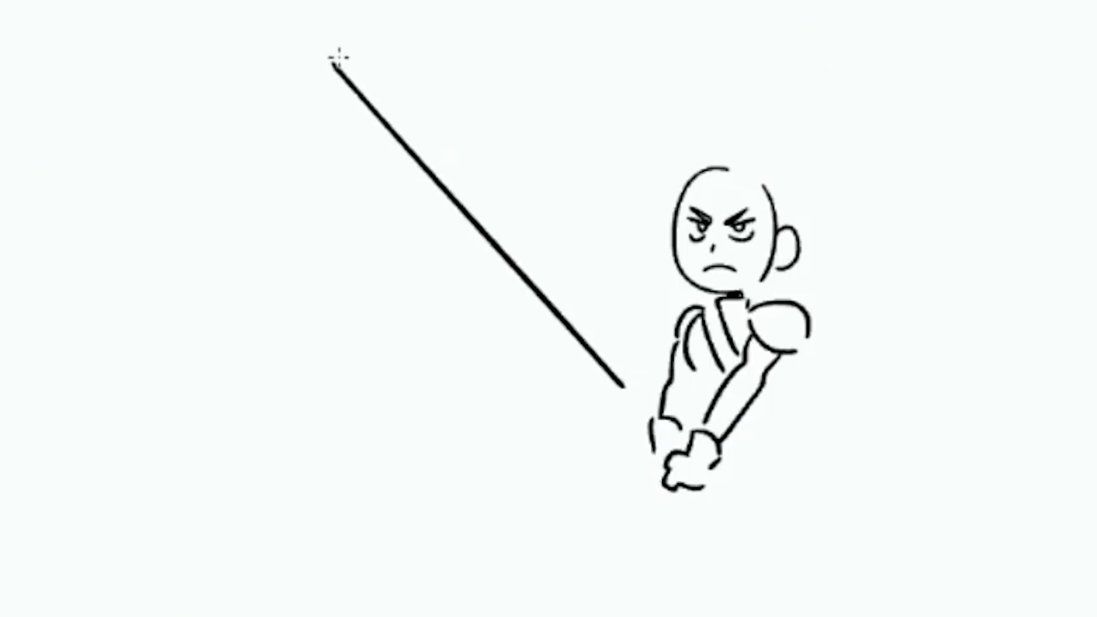
{"action": "mouse_move", "coordinate": [335, 66]}
{"action": "left_mouse_down"}
{"action": "mouse_move", "coordinate": [223, 59]}
{"action": "mouse_move", "coordinate": [587, 444]}
{"action": "left_mouse_up"}
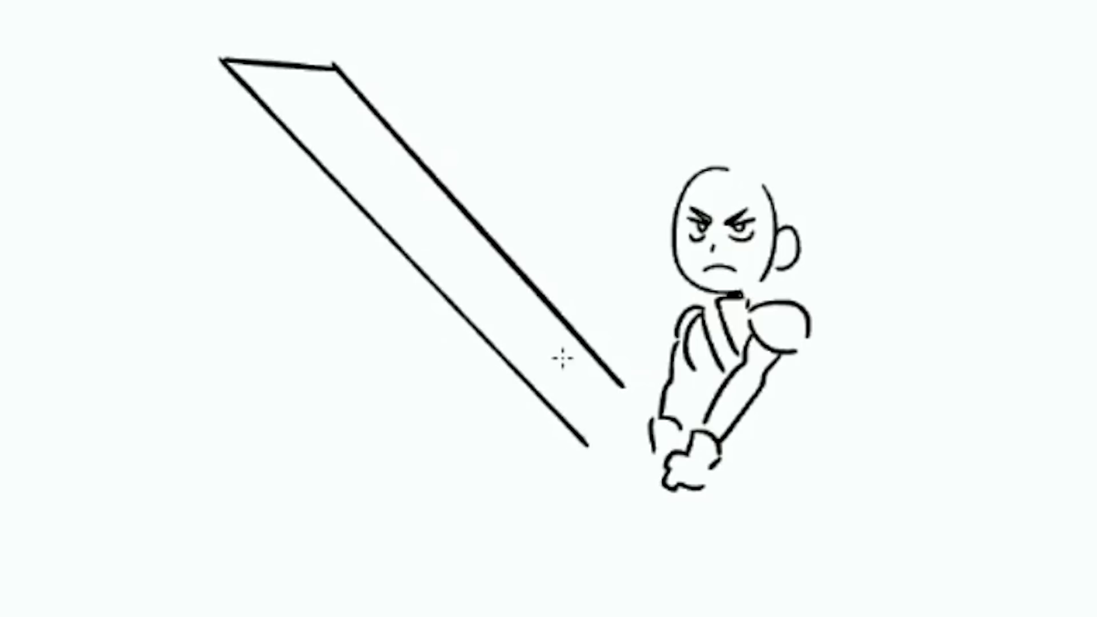
{"action": "mouse_move", "coordinate": [636, 371]}
{"action": "left_mouse_down"}
{"action": "mouse_move", "coordinate": [563, 457]}
{"action": "mouse_move", "coordinate": [580, 469]}
{"action": "mouse_move", "coordinate": [641, 388]}
{"action": "left_mouse_up"}
{"action": "key", "text": "ctrl+z"}
{"action": "left_click_drag", "start_coordinate": [571, 468], "coordinate": [644, 373]}
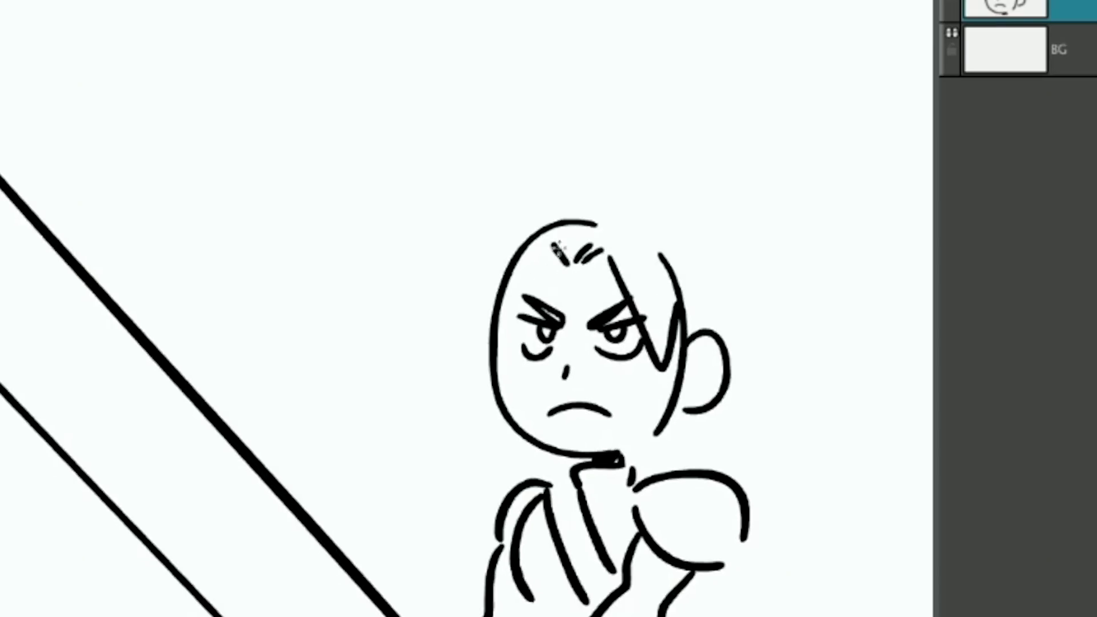
{"action": "mouse_move", "coordinate": [539, 137]}
{"action": "left_mouse_down"}
{"action": "mouse_move", "coordinate": [580, 166]}
{"action": "mouse_move", "coordinate": [451, 268]}
{"action": "left_mouse_up"}
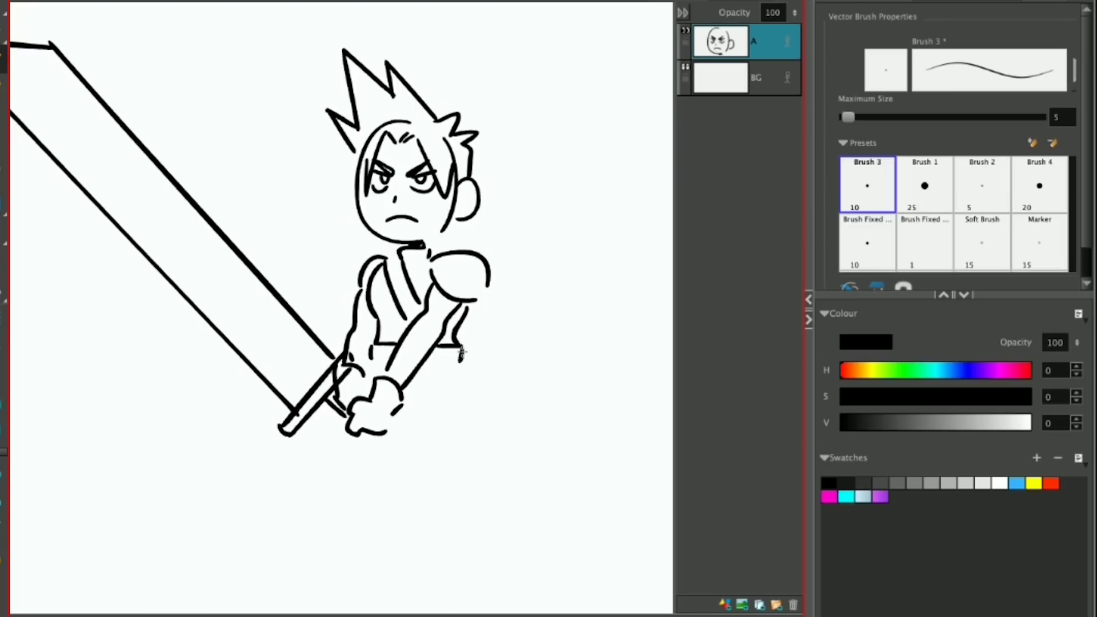
Step: Sketch strokes below the sword hilt and the left leg contour with foot line
{"action": "left_click_drag", "start_coordinate": [462, 353], "coordinate": [476, 263]}
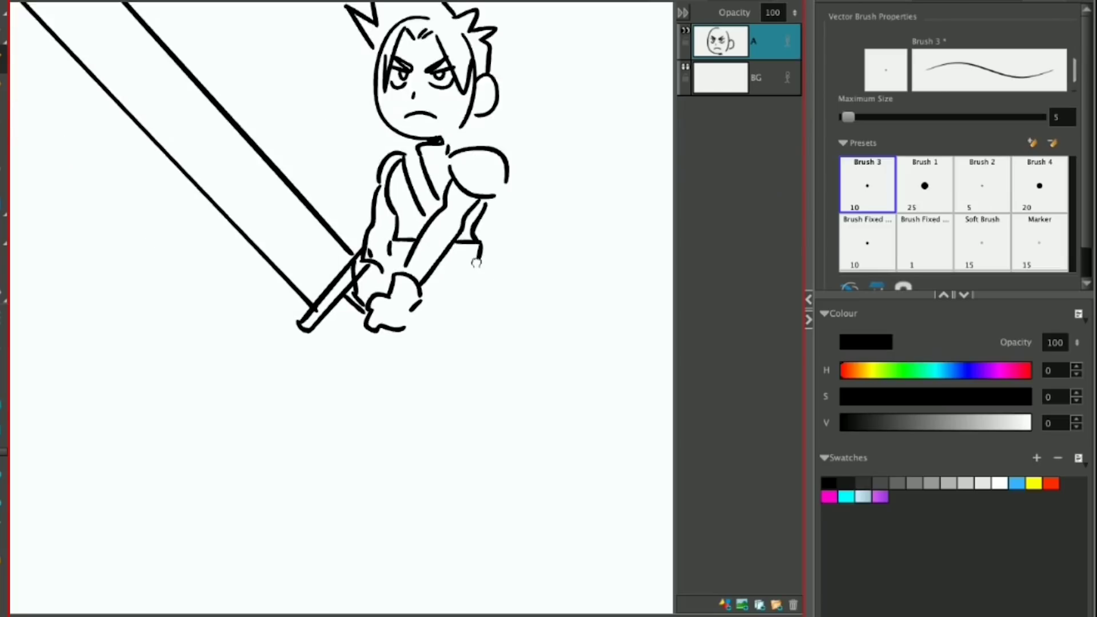
{"action": "mouse_move", "coordinate": [352, 317]}
{"action": "left_mouse_down"}
{"action": "mouse_move", "coordinate": [313, 407]}
{"action": "mouse_move", "coordinate": [356, 323]}
{"action": "left_mouse_up"}
{"action": "key", "text": "ctrl+z"}
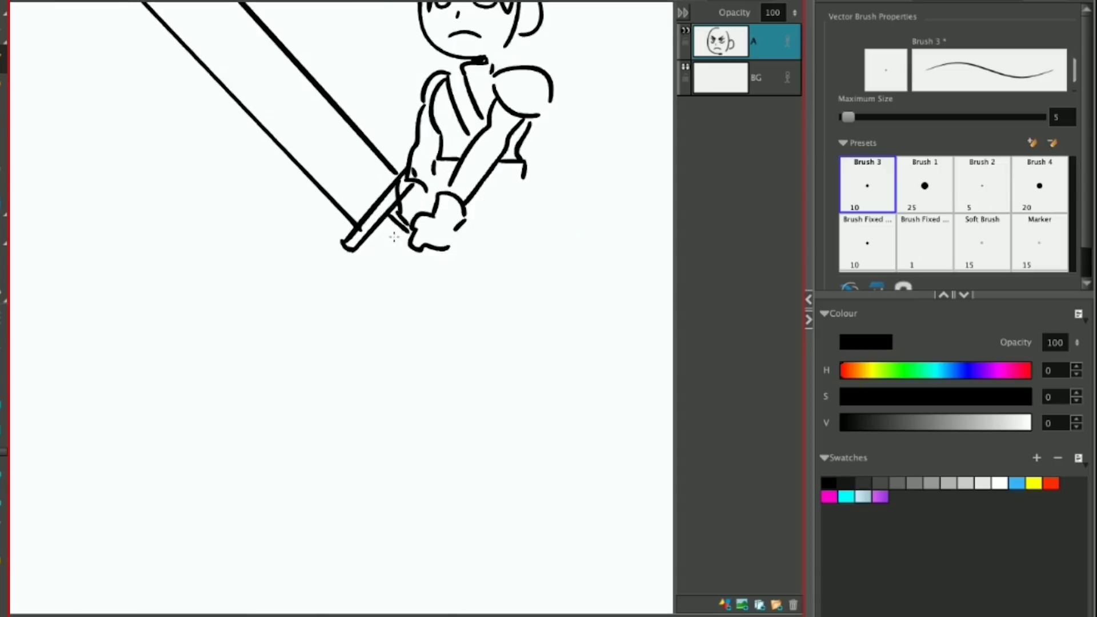
{"action": "mouse_move", "coordinate": [394, 234]}
{"action": "left_mouse_down"}
{"action": "mouse_move", "coordinate": [361, 365]}
{"action": "mouse_move", "coordinate": [401, 381]}
{"action": "left_mouse_up"}
{"action": "key", "text": "ctrl+z"}
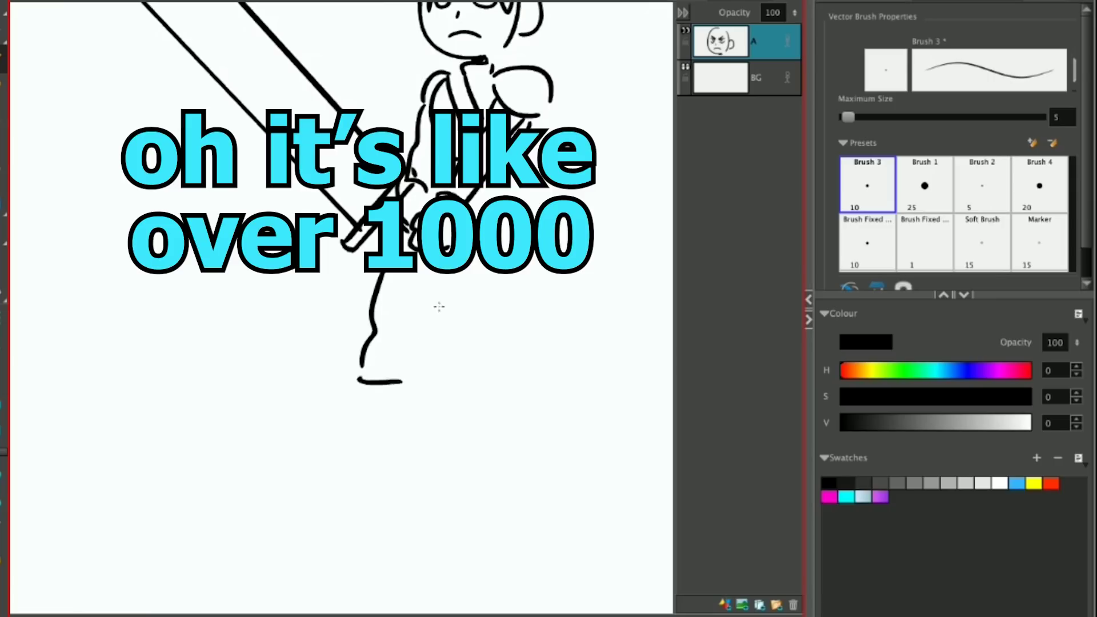
{"action": "left_click_drag", "start_coordinate": [451, 276], "coordinate": [417, 369]}
{"action": "key", "text": "ctrl+z"}
Step: Redraw the right leg and back contour, and add a stroke under the left foot
{"action": "mouse_move", "coordinate": [467, 255]}
{"action": "left_mouse_down"}
{"action": "mouse_move", "coordinate": [418, 375]}
{"action": "mouse_move", "coordinate": [445, 241]}
{"action": "mouse_move", "coordinate": [490, 346]}
{"action": "left_mouse_up"}
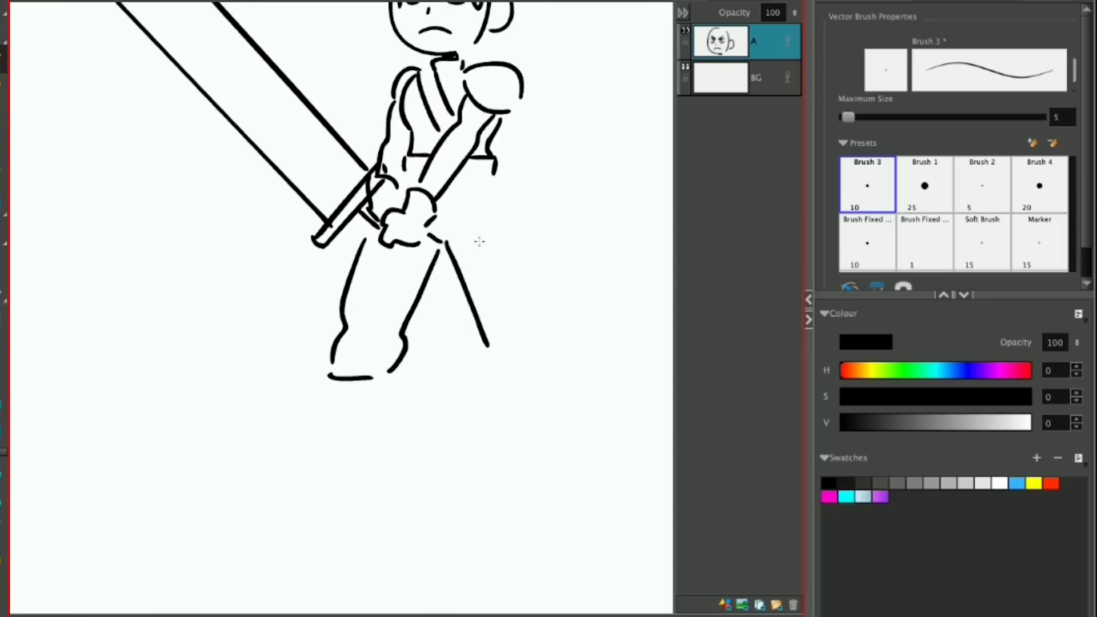
{"action": "key", "text": "ctrl+z"}
{"action": "left_click_drag", "start_coordinate": [437, 242], "coordinate": [486, 366]}
{"action": "mouse_move", "coordinate": [501, 182]}
{"action": "left_mouse_down"}
{"action": "mouse_move", "coordinate": [540, 360]}
{"action": "mouse_move", "coordinate": [505, 366]}
{"action": "left_mouse_up"}
{"action": "key", "text": "ctrl+z"}
{"action": "scroll", "coordinate": [499, 306], "scroll_direction": "down", "scroll_amount": 3}
{"action": "scroll", "coordinate": [499, 307], "scroll_direction": "down", "scroll_amount": 1}
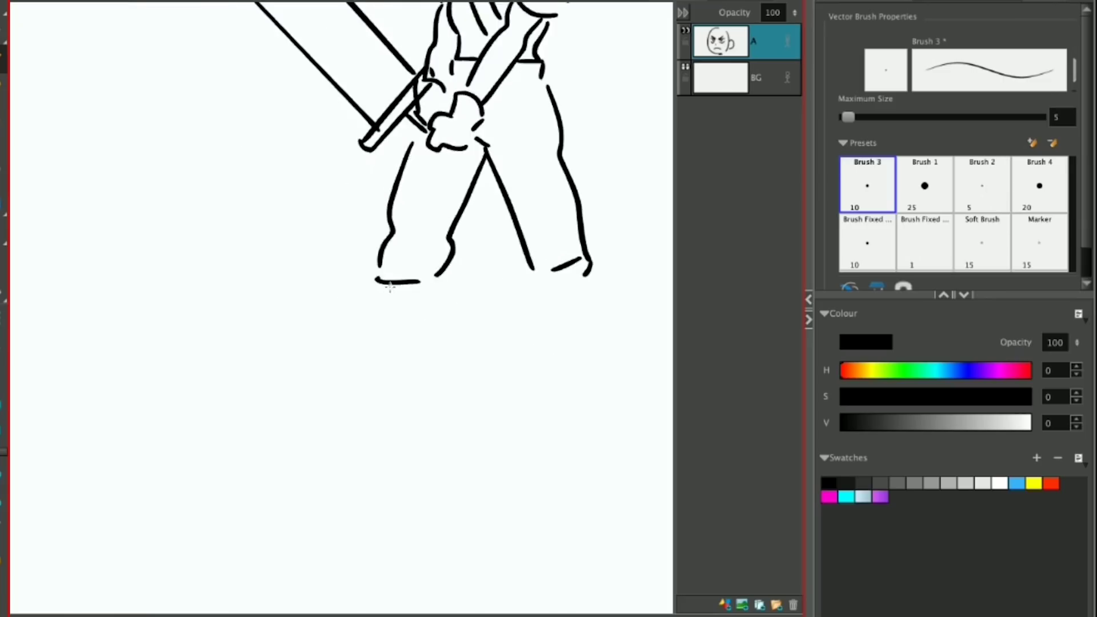
{"action": "left_click_drag", "start_coordinate": [384, 289], "coordinate": [372, 335]}
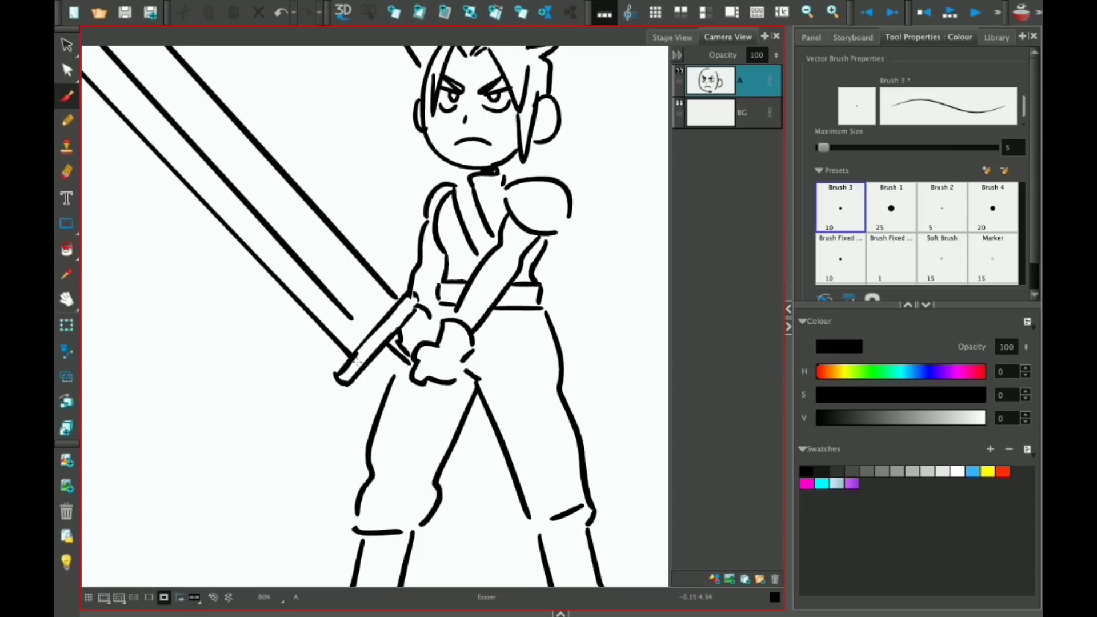
Step: Zoom in to add eyelashes under the right eye, then recentre on the character
{"action": "key", "text": "space"}
{"action": "scroll", "coordinate": [386, 282], "scroll_direction": "down", "scroll_amount": 1}
{"action": "scroll", "coordinate": [457, 228], "scroll_direction": "up", "scroll_amount": 4}
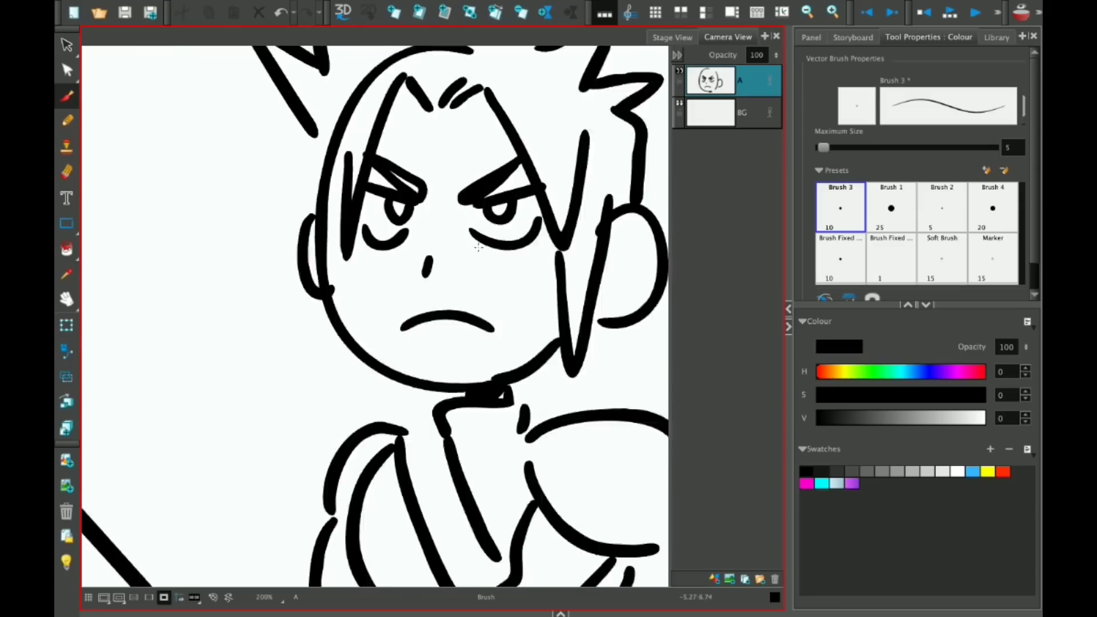
{"action": "scroll", "coordinate": [510, 251], "scroll_direction": "up", "scroll_amount": 2}
{"action": "left_click_drag", "start_coordinate": [530, 250], "coordinate": [528, 261]}
{"action": "left_click_drag", "start_coordinate": [542, 239], "coordinate": [557, 250]}
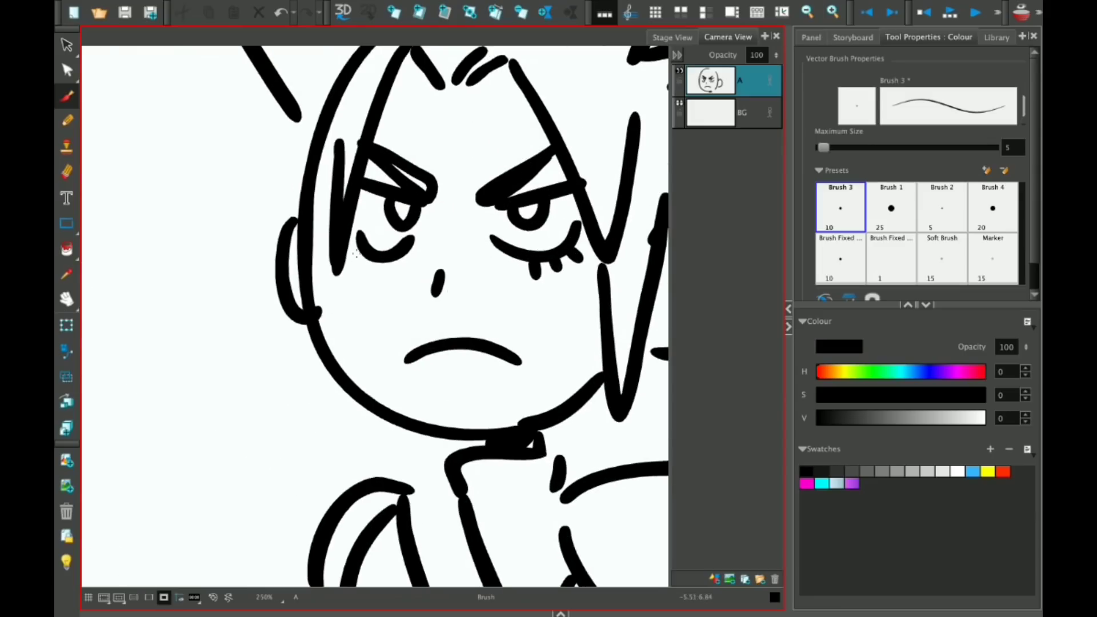
{"action": "scroll", "coordinate": [395, 271], "scroll_direction": "down", "scroll_amount": 3}
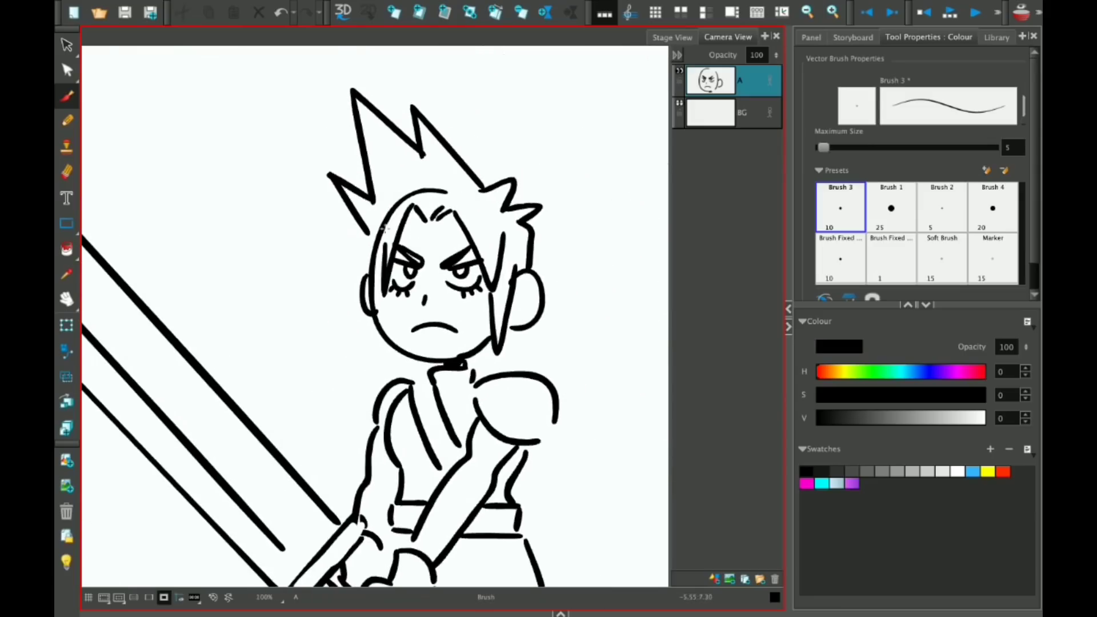
{"action": "scroll", "coordinate": [384, 228], "scroll_direction": "up", "scroll_amount": 1}
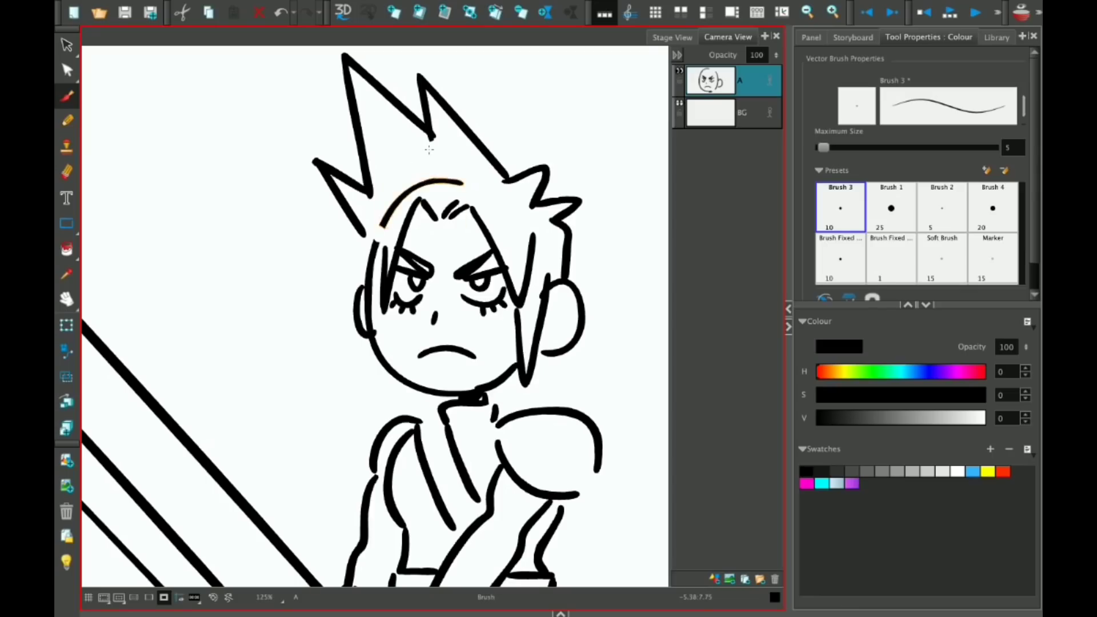
{"action": "scroll", "coordinate": [452, 212], "scroll_direction": "down", "scroll_amount": 3}
{"action": "left_click_drag", "start_coordinate": [452, 211], "coordinate": [449, 201]}
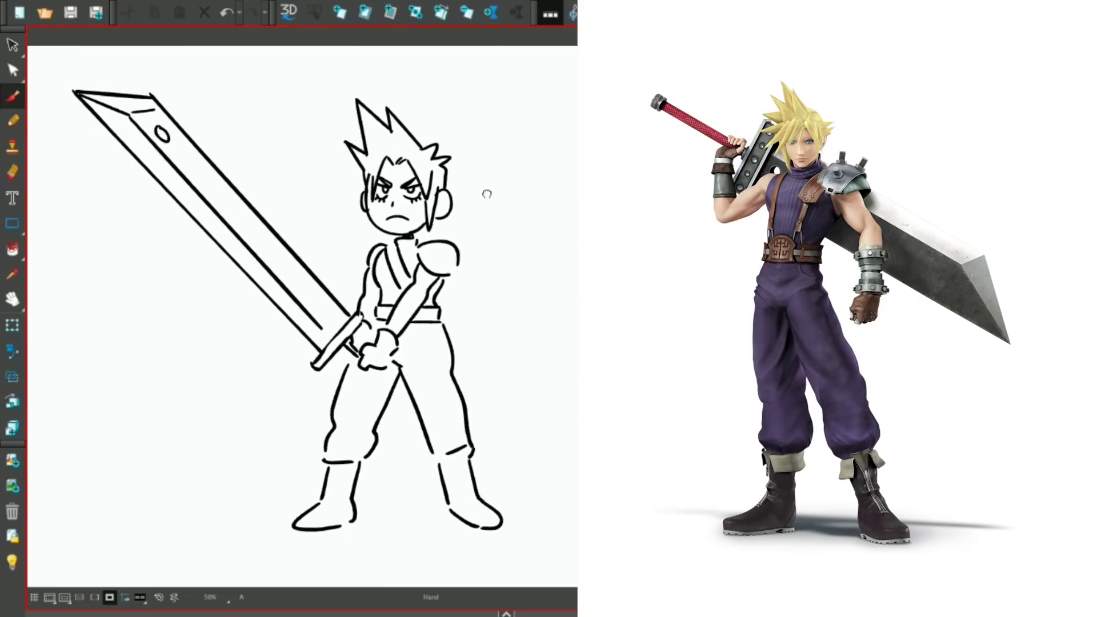
{"action": "scroll", "coordinate": [467, 191], "scroll_direction": "down", "scroll_amount": 1}
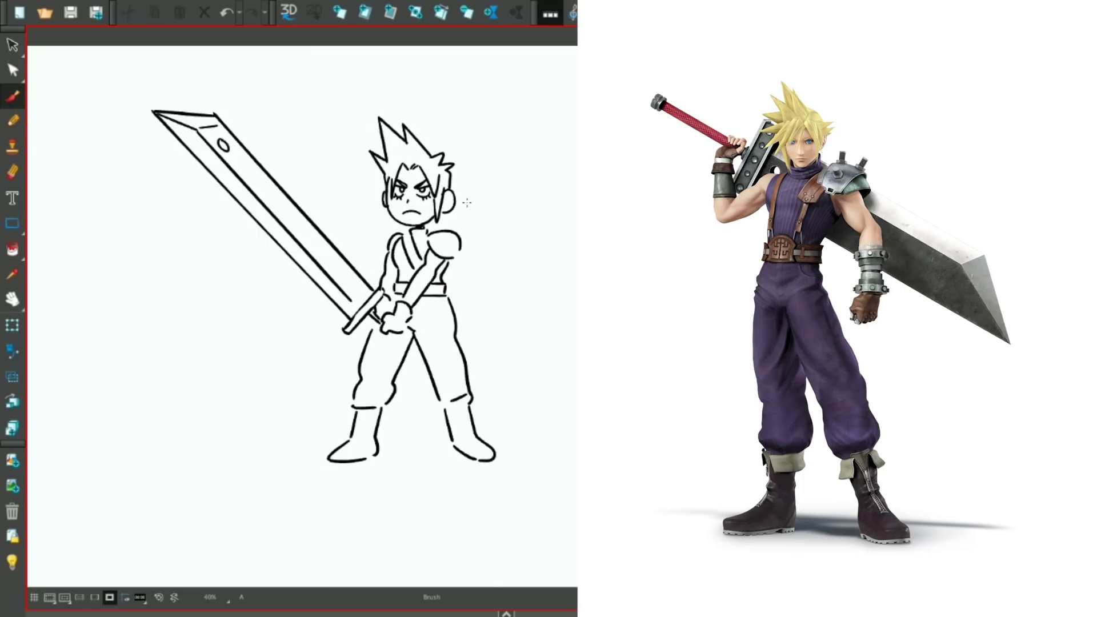
{"action": "scroll", "coordinate": [466, 208], "scroll_direction": "up", "scroll_amount": 1}
{"action": "left_click_drag", "start_coordinate": [458, 231], "coordinate": [445, 227]}
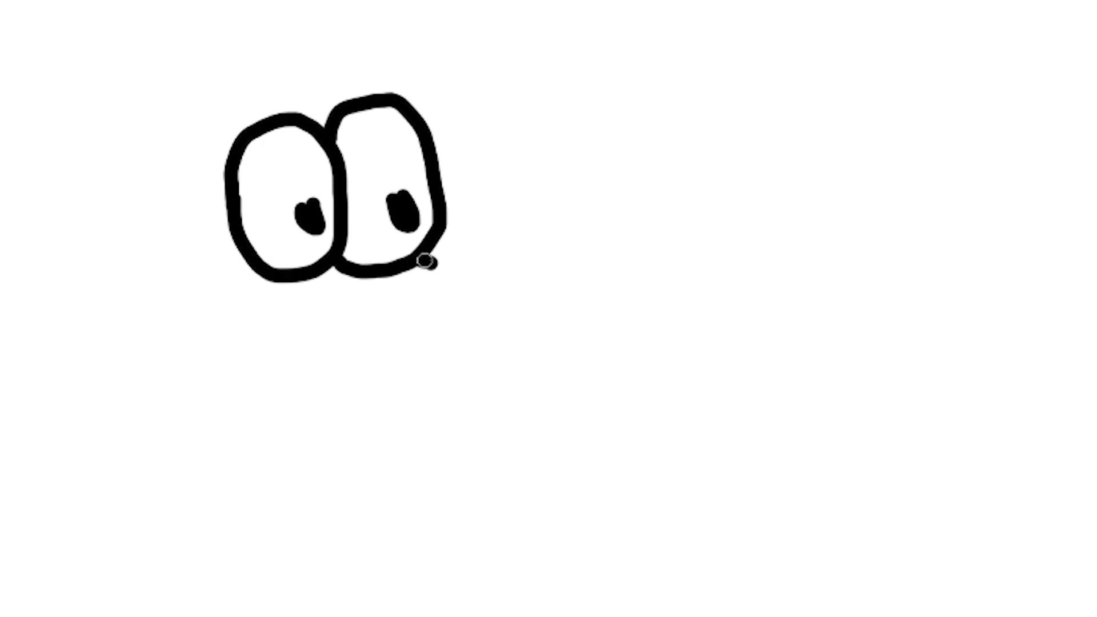
Step: Draw the body line arching from below the eyes and the back of the head
{"action": "mouse_move", "coordinate": [426, 261]}
{"action": "left_mouse_down"}
{"action": "mouse_move", "coordinate": [475, 269]}
{"action": "mouse_move", "coordinate": [617, 245]}
{"action": "mouse_move", "coordinate": [705, 302]}
{"action": "mouse_move", "coordinate": [691, 372]}
{"action": "mouse_move", "coordinate": [627, 406]}
{"action": "mouse_move", "coordinate": [489, 420]}
{"action": "mouse_move", "coordinate": [607, 443]}
{"action": "left_mouse_up"}
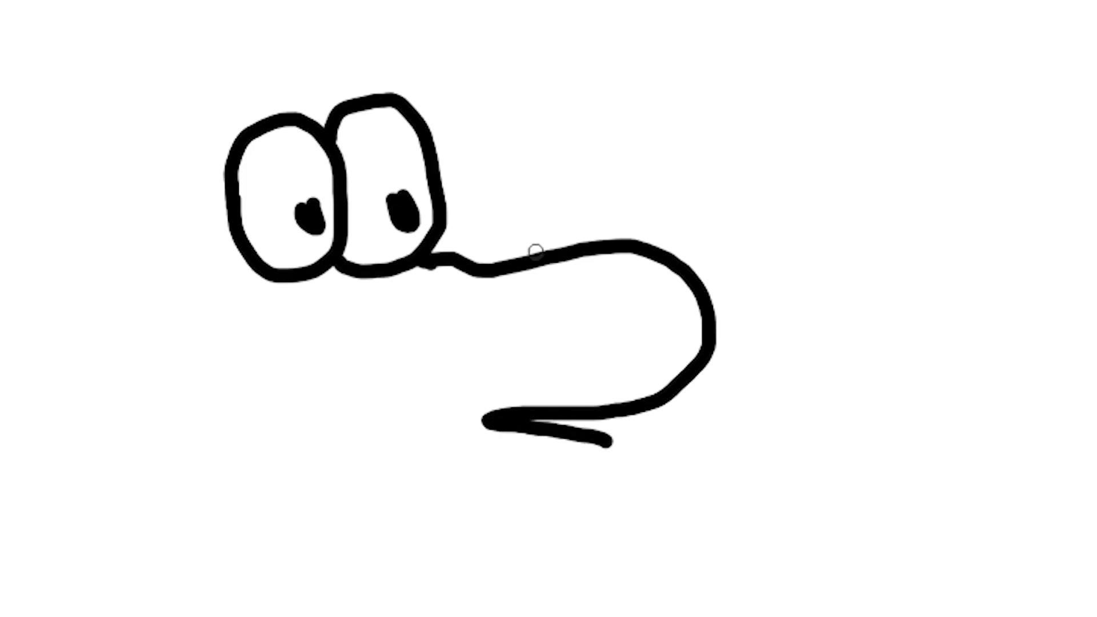
{"action": "key", "text": "ctrl+z"}
{"action": "mouse_move", "coordinate": [431, 262]}
{"action": "left_mouse_down"}
{"action": "mouse_move", "coordinate": [487, 266]}
{"action": "mouse_move", "coordinate": [612, 152]}
{"action": "mouse_move", "coordinate": [805, 235]}
{"action": "mouse_move", "coordinate": [772, 373]}
{"action": "mouse_move", "coordinate": [619, 423]}
{"action": "mouse_move", "coordinate": [519, 436]}
{"action": "mouse_move", "coordinate": [551, 453]}
{"action": "mouse_move", "coordinate": [669, 439]}
{"action": "mouse_move", "coordinate": [722, 458]}
{"action": "mouse_move", "coordinate": [588, 514]}
{"action": "left_mouse_up"}
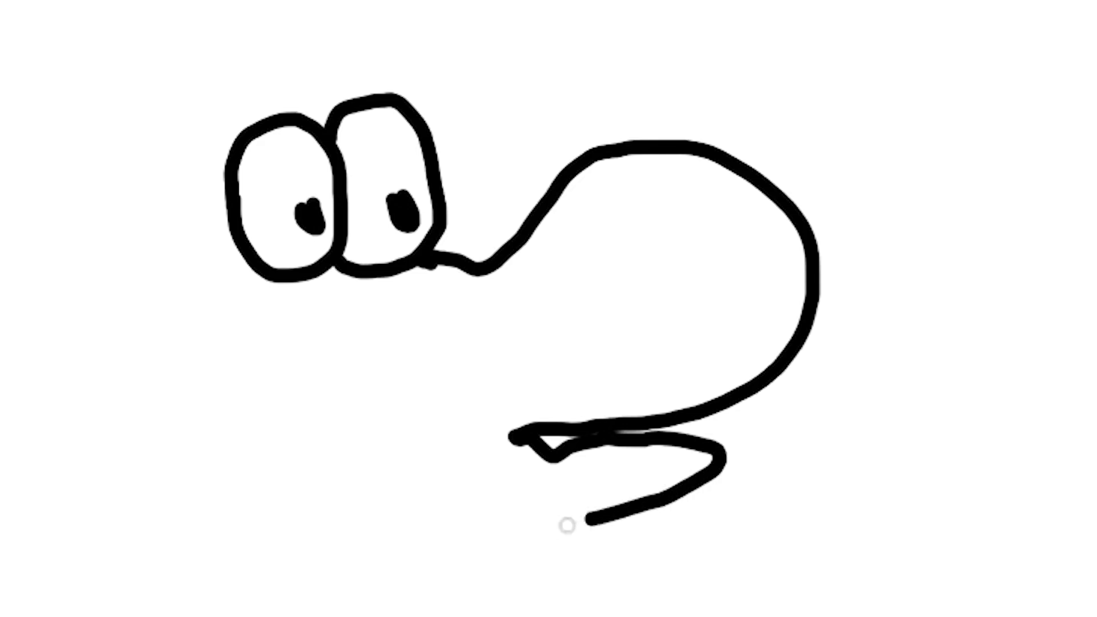
{"action": "scroll", "coordinate": [245, 211], "scroll_direction": "down", "scroll_amount": 3}
{"action": "left_click_drag", "start_coordinate": [241, 216], "coordinate": [207, 316]}
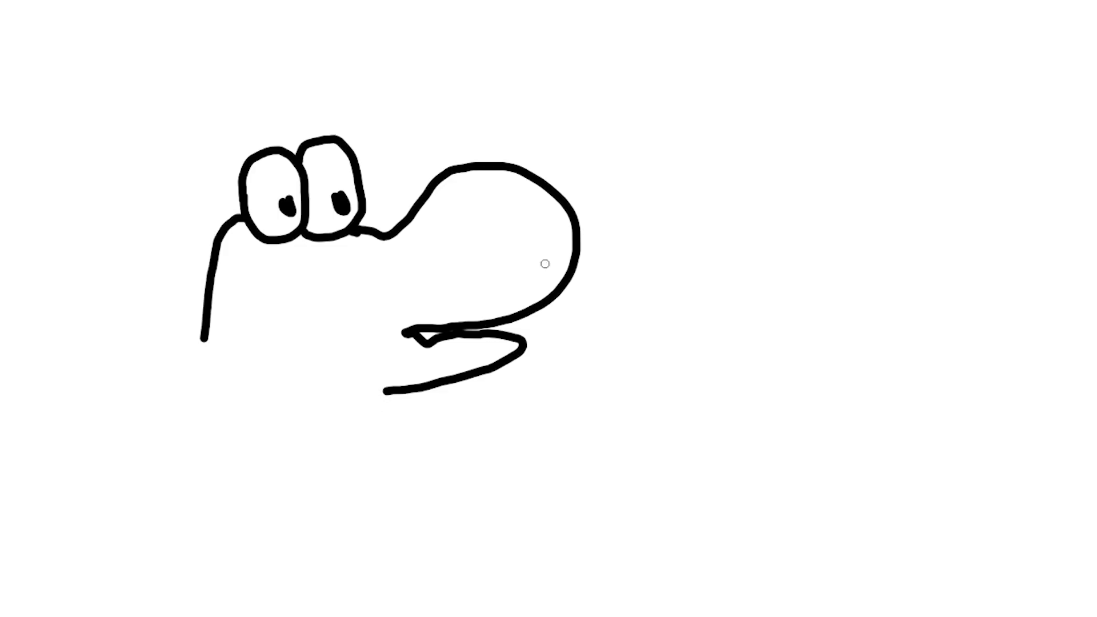
Step: Add teeth under the upper jaw, a toothy lower jaw and the chin line
{"action": "scroll", "coordinate": [555, 307], "scroll_direction": "up", "scroll_amount": 5}
{"action": "mouse_move", "coordinate": [665, 309]}
{"action": "left_mouse_down"}
{"action": "mouse_move", "coordinate": [698, 349]}
{"action": "mouse_move", "coordinate": [716, 252]}
{"action": "left_mouse_up"}
{"action": "mouse_move", "coordinate": [597, 326]}
{"action": "left_mouse_down"}
{"action": "mouse_move", "coordinate": [617, 376]}
{"action": "mouse_move", "coordinate": [649, 331]}
{"action": "left_mouse_up"}
{"action": "scroll", "coordinate": [577, 384], "scroll_direction": "down", "scroll_amount": 5}
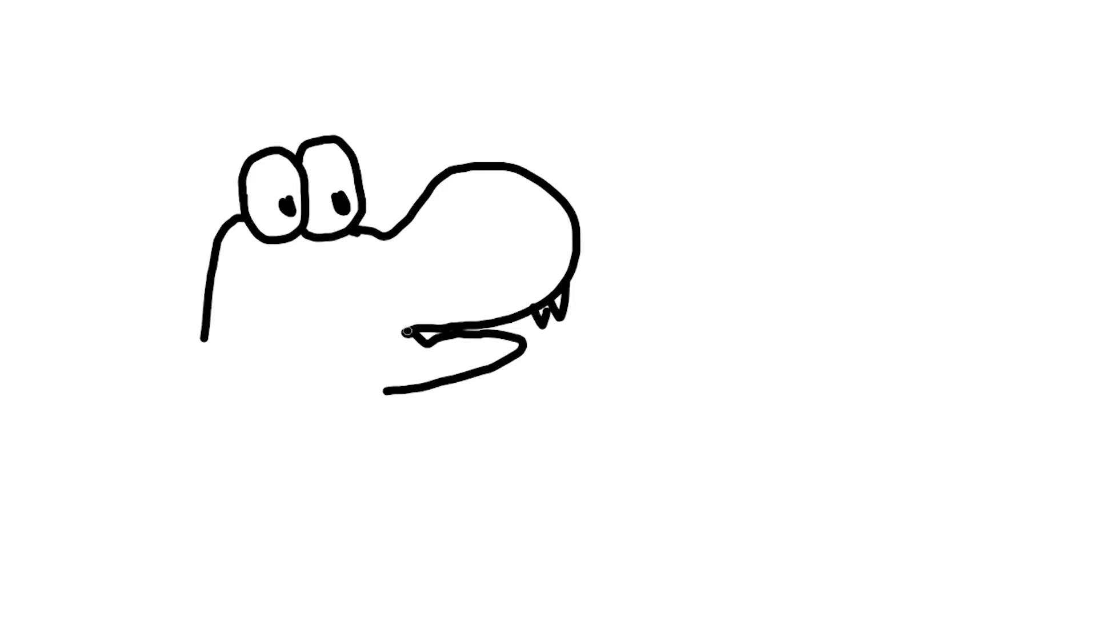
{"action": "scroll", "coordinate": [382, 394], "scroll_direction": "up", "scroll_amount": 5}
{"action": "mouse_move", "coordinate": [537, 223]}
{"action": "left_mouse_down"}
{"action": "mouse_move", "coordinate": [577, 336]}
{"action": "mouse_move", "coordinate": [482, 399]}
{"action": "left_mouse_up"}
{"action": "left_click_drag", "start_coordinate": [509, 289], "coordinate": [734, 361]}
{"action": "mouse_move", "coordinate": [482, 399]}
{"action": "left_mouse_down"}
{"action": "mouse_move", "coordinate": [564, 587]}
{"action": "mouse_move", "coordinate": [591, 614]}
{"action": "left_mouse_up"}
Step: Draw the shoe detail, second leg with boxy shoe, back line and long tail
{"action": "scroll", "coordinate": [628, 457], "scroll_direction": "down", "scroll_amount": 2}
{"action": "mouse_move", "coordinate": [625, 451]}
{"action": "left_mouse_down"}
{"action": "mouse_move", "coordinate": [691, 434]}
{"action": "mouse_move", "coordinate": [657, 451]}
{"action": "mouse_move", "coordinate": [721, 448]}
{"action": "left_mouse_up"}
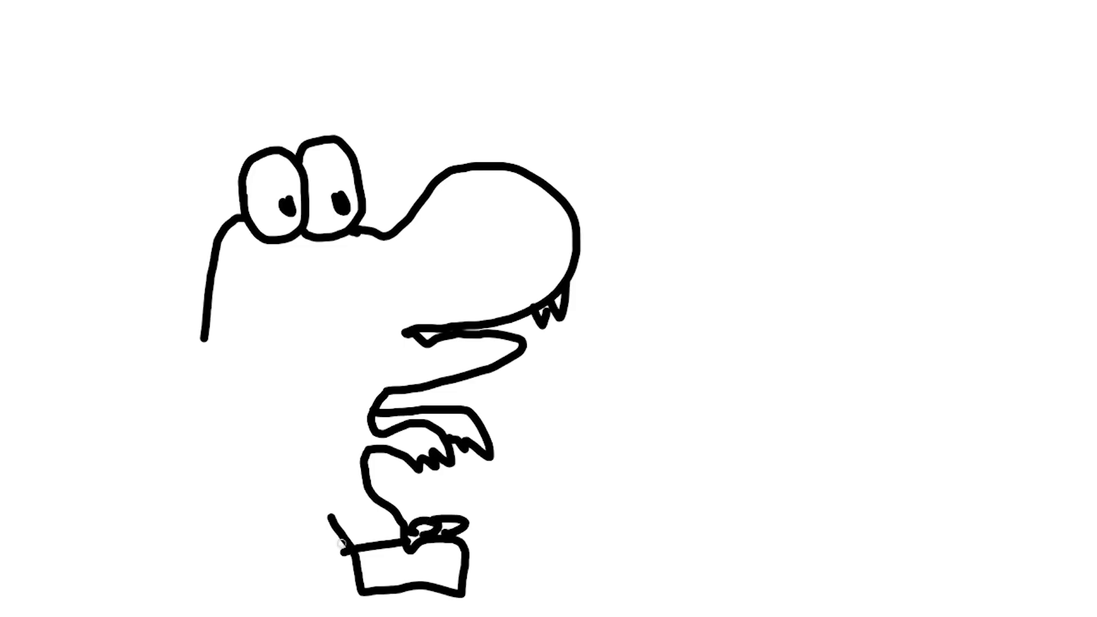
{"action": "left_click_drag", "start_coordinate": [394, 496], "coordinate": [422, 534]}
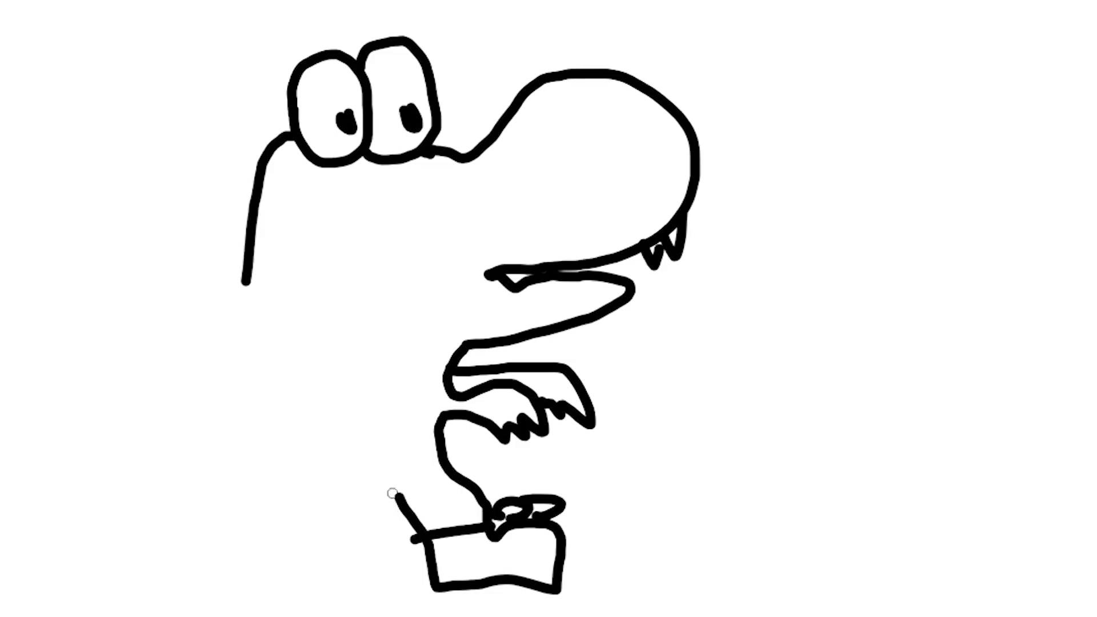
{"action": "mouse_move", "coordinate": [337, 551]}
{"action": "left_mouse_down"}
{"action": "mouse_move", "coordinate": [434, 540]}
{"action": "mouse_move", "coordinate": [479, 602]}
{"action": "left_mouse_up"}
{"action": "left_click_drag", "start_coordinate": [308, 474], "coordinate": [343, 548]}
{"action": "left_click_drag", "start_coordinate": [246, 280], "coordinate": [309, 474]}
{"action": "mouse_move", "coordinate": [440, 417]}
{"action": "left_mouse_down"}
{"action": "mouse_move", "coordinate": [418, 422]}
{"action": "mouse_move", "coordinate": [481, 490]}
{"action": "left_mouse_up"}
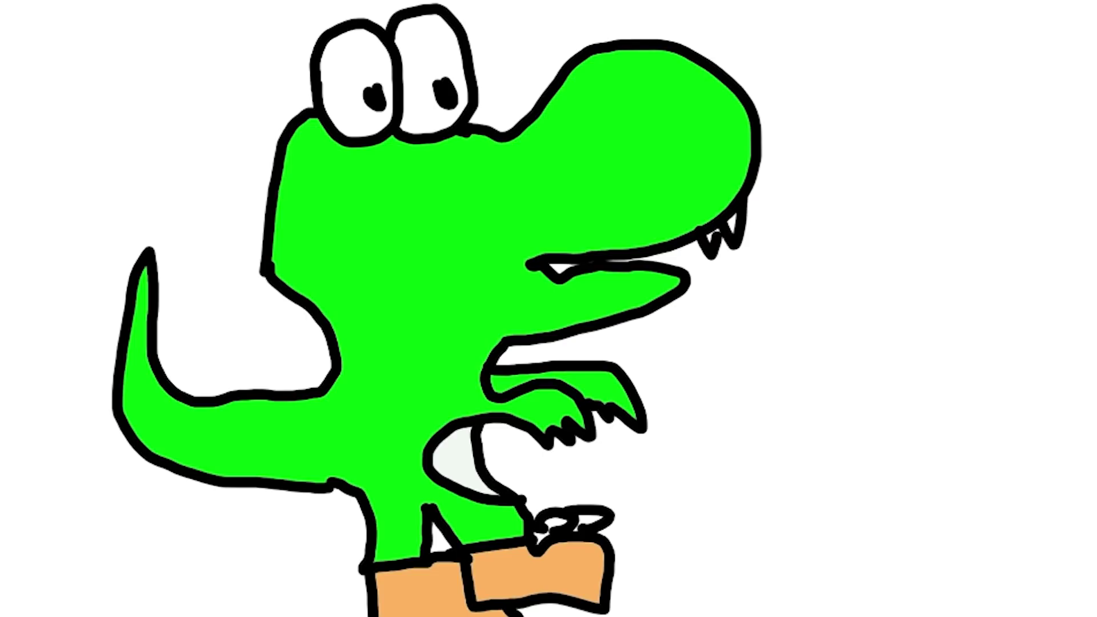
Step: Outline a two-loop shell on the dinosaur's side and fill it red
{"action": "mouse_move", "coordinate": [246, 366]}
{"action": "left_mouse_down"}
{"action": "mouse_move", "coordinate": [201, 426]}
{"action": "mouse_move", "coordinate": [264, 462]}
{"action": "left_mouse_up"}
{"action": "left_click_drag", "start_coordinate": [209, 437], "coordinate": [251, 459]}
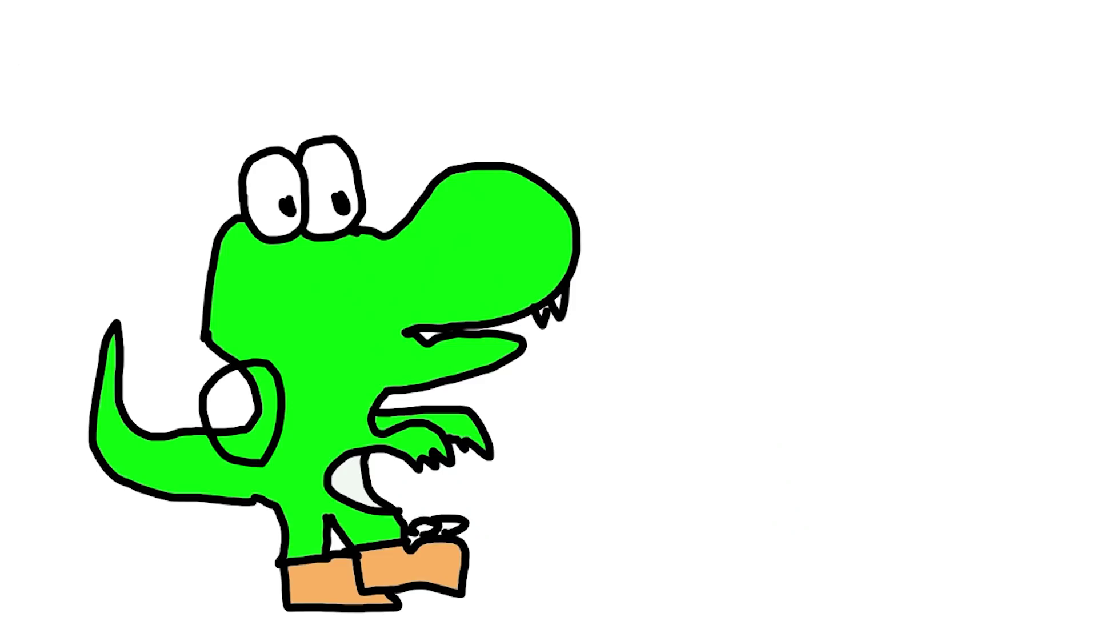
{"action": "left_click", "coordinate": [239, 402]}
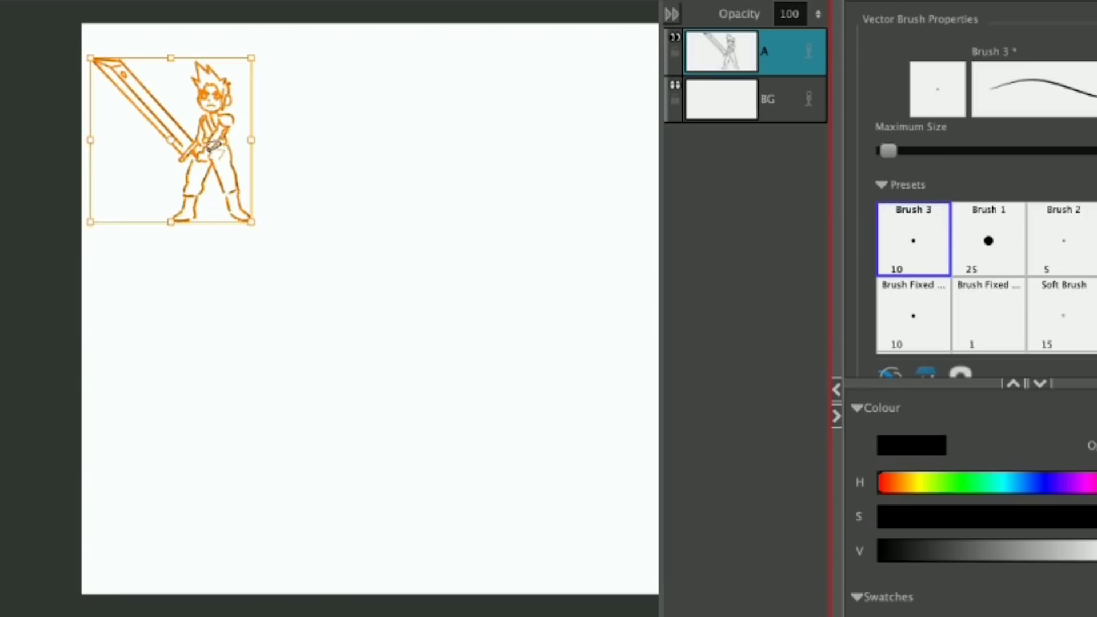
Step: Deselect the swordsman, zoom in, and draw the dog's first front leg
{"action": "left_click", "coordinate": [380, 164]}
{"action": "scroll", "coordinate": [392, 223], "scroll_direction": "up", "scroll_amount": 1}
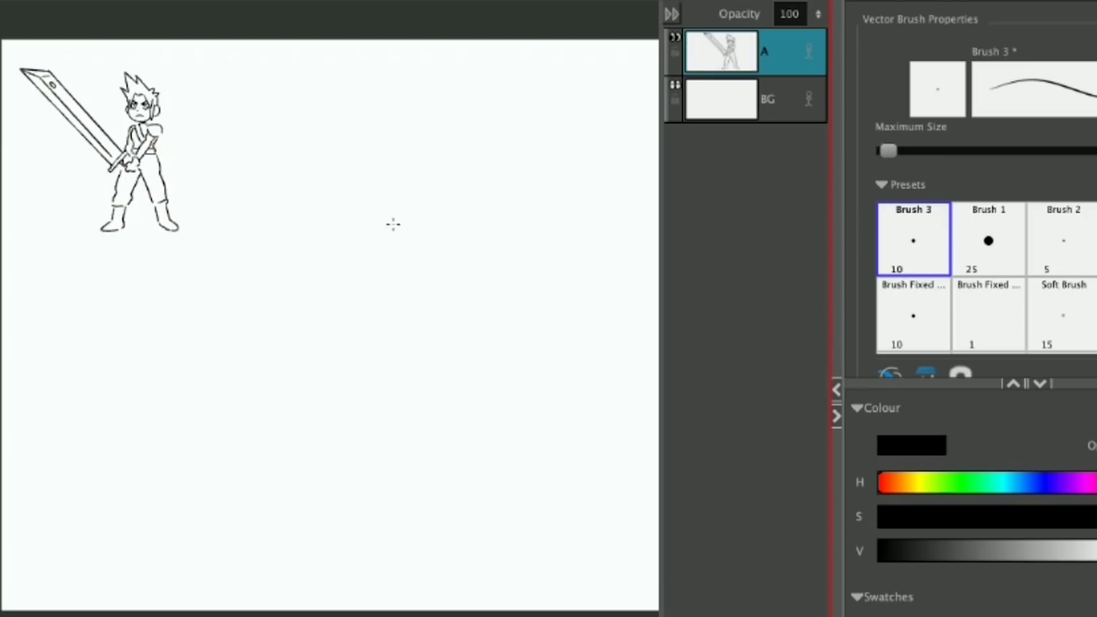
{"action": "scroll", "coordinate": [423, 198], "scroll_direction": "up", "scroll_amount": 1}
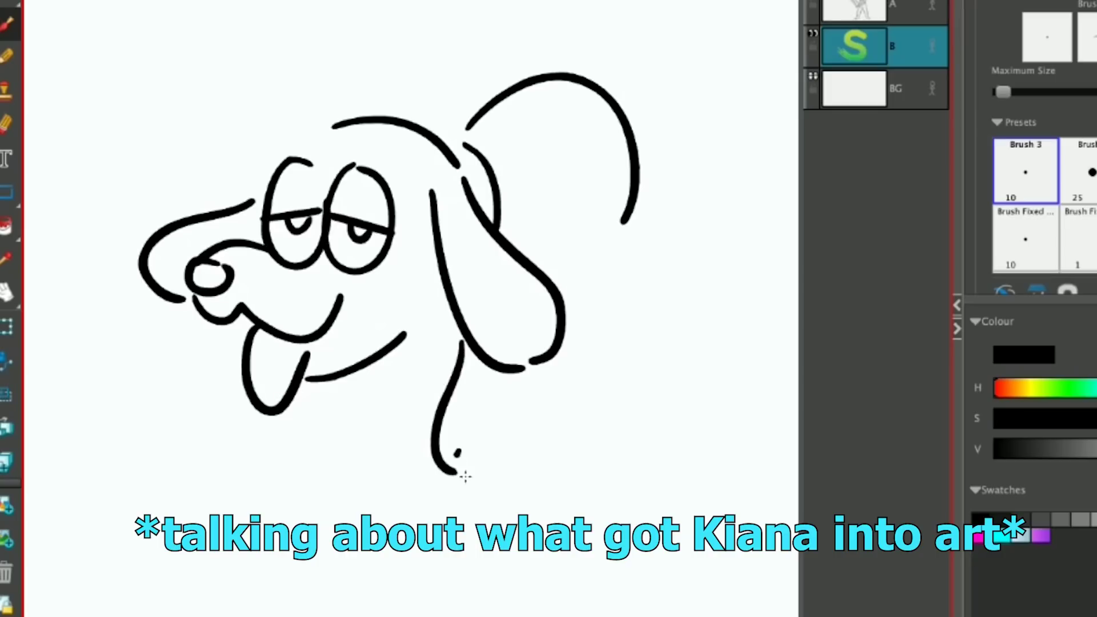
{"action": "left_click_drag", "start_coordinate": [464, 476], "coordinate": [475, 465]}
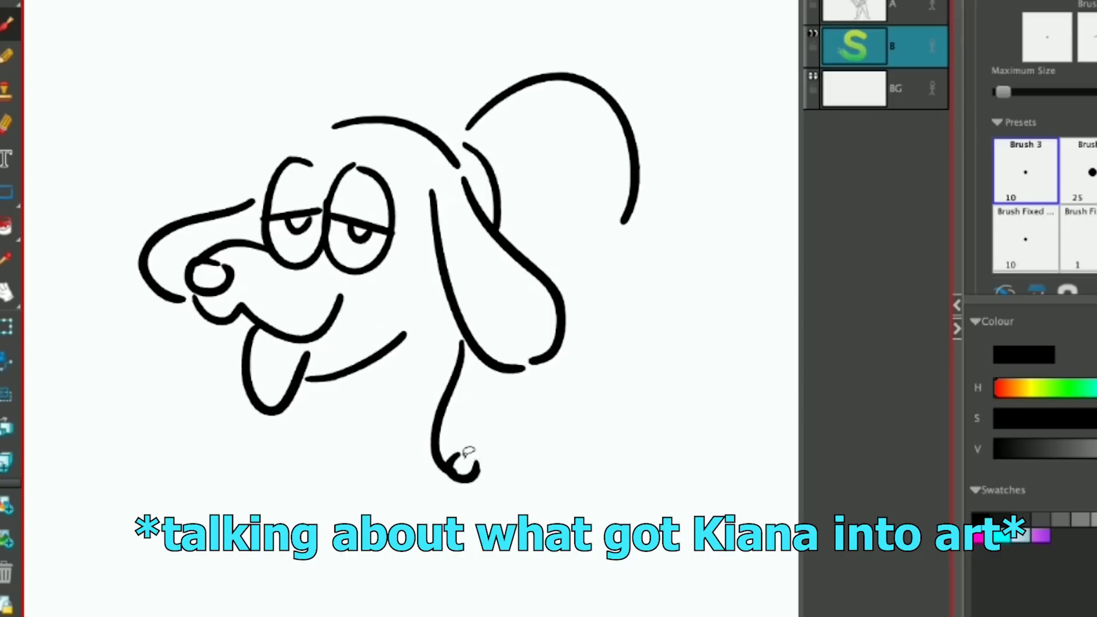
{"action": "key", "text": "ctrl+z"}
{"action": "key", "text": "ctrl+z"}
{"action": "mouse_move", "coordinate": [462, 342]}
{"action": "left_mouse_down"}
{"action": "mouse_move", "coordinate": [432, 446]}
{"action": "mouse_move", "coordinate": [475, 481]}
{"action": "left_mouse_up"}
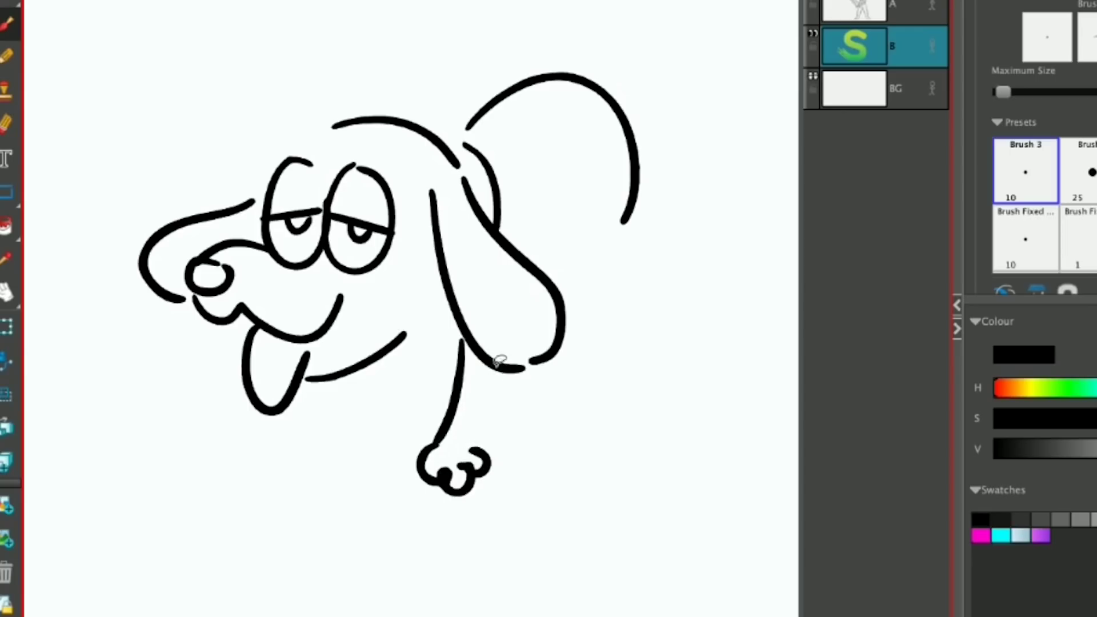
Step: Add the second front leg, chin line and collar tag, then reposition the dog
{"action": "mouse_move", "coordinate": [498, 370]}
{"action": "left_mouse_down"}
{"action": "mouse_move", "coordinate": [479, 451]}
{"action": "mouse_move", "coordinate": [527, 369]}
{"action": "left_mouse_up"}
{"action": "mouse_move", "coordinate": [421, 289]}
{"action": "left_mouse_down"}
{"action": "mouse_move", "coordinate": [382, 369]}
{"action": "mouse_move", "coordinate": [380, 403]}
{"action": "mouse_move", "coordinate": [408, 402]}
{"action": "mouse_move", "coordinate": [426, 378]}
{"action": "left_mouse_up"}
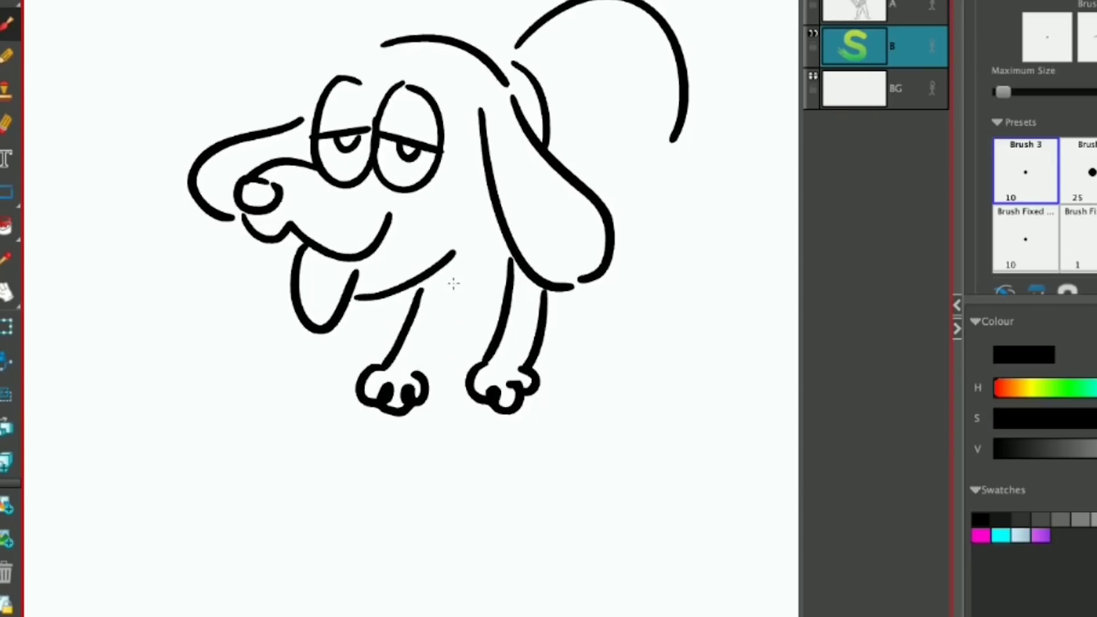
{"action": "left_click_drag", "start_coordinate": [474, 263], "coordinate": [477, 280]}
{"action": "mouse_move", "coordinate": [476, 275]}
{"action": "left_mouse_down"}
{"action": "mouse_move", "coordinate": [451, 328]}
{"action": "mouse_move", "coordinate": [447, 253]}
{"action": "left_mouse_up"}
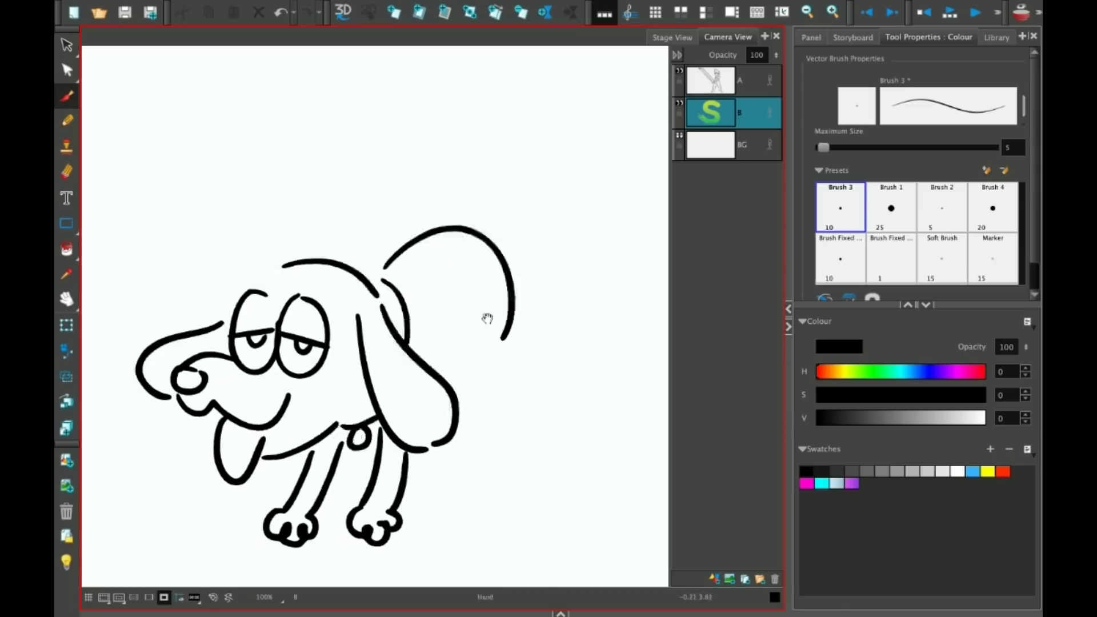
{"action": "scroll", "coordinate": [447, 253], "scroll_direction": "down", "scroll_amount": 3}
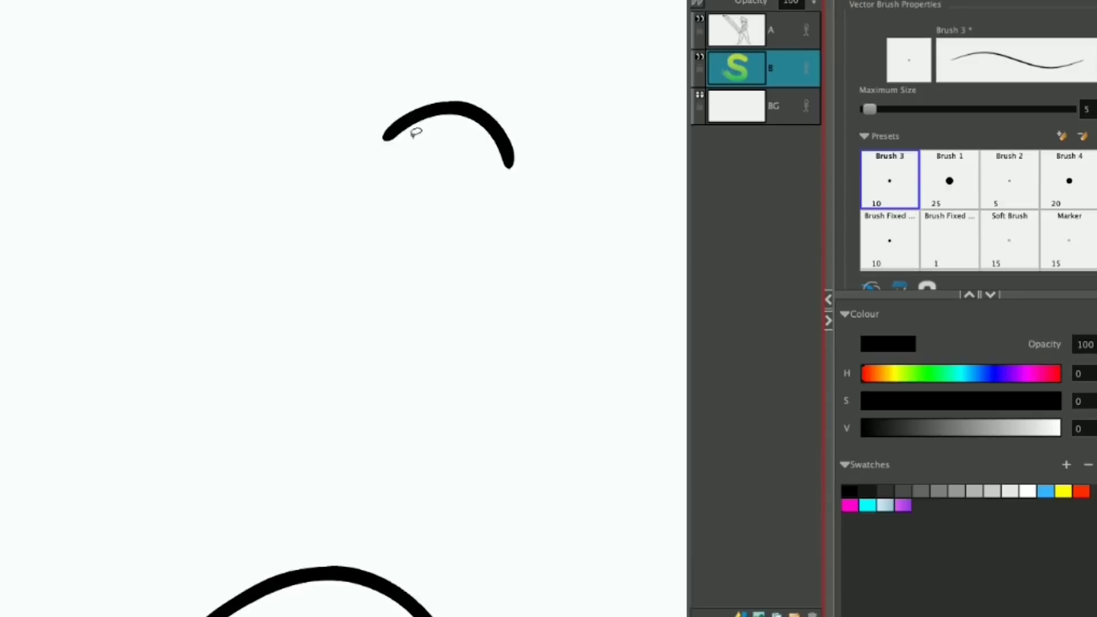
Step: Try arcs and an oval above the dog, then start the bird's head curve
{"action": "key", "text": "ctrl+z"}
{"action": "left_click_drag", "start_coordinate": [385, 138], "coordinate": [521, 147]}
{"action": "key", "text": "ctrl+z"}
{"action": "mouse_move", "coordinate": [445, 134]}
{"action": "left_mouse_down"}
{"action": "mouse_move", "coordinate": [482, 176]}
{"action": "mouse_move", "coordinate": [445, 212]}
{"action": "left_mouse_up"}
{"action": "key", "text": "ctrl+z"}
{"action": "key", "text": "ctrl+z"}
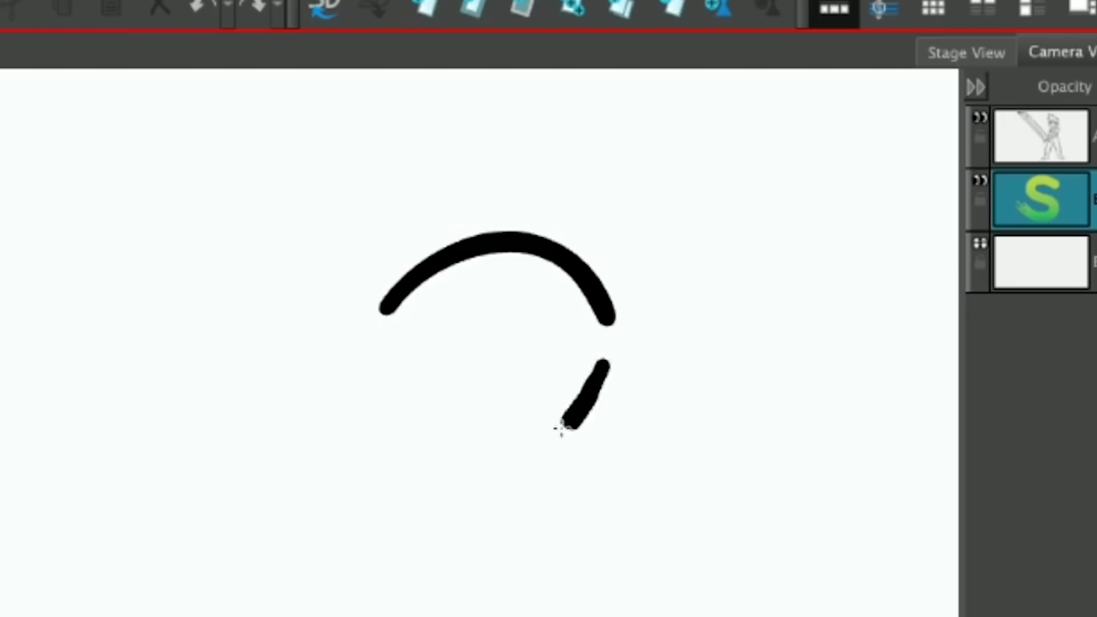
{"action": "mouse_move", "coordinate": [561, 428]}
{"action": "left_mouse_down"}
{"action": "mouse_move", "coordinate": [820, 415]}
{"action": "mouse_move", "coordinate": [654, 423]}
{"action": "left_mouse_up"}
{"action": "key", "text": "ctrl+z"}
{"action": "key", "text": "ctrl+z"}
{"action": "key", "text": "ctrl+z"}
Step: Draw the bird's eye with pupil, the beak outline and the S-shaped neck
{"action": "left_click_drag", "start_coordinate": [440, 237], "coordinate": [426, 343]}
{"action": "left_click_drag", "start_coordinate": [566, 256], "coordinate": [783, 197]}
{"action": "left_click_drag", "start_coordinate": [786, 203], "coordinate": [574, 338]}
{"action": "left_click_drag", "start_coordinate": [588, 254], "coordinate": [737, 522]}
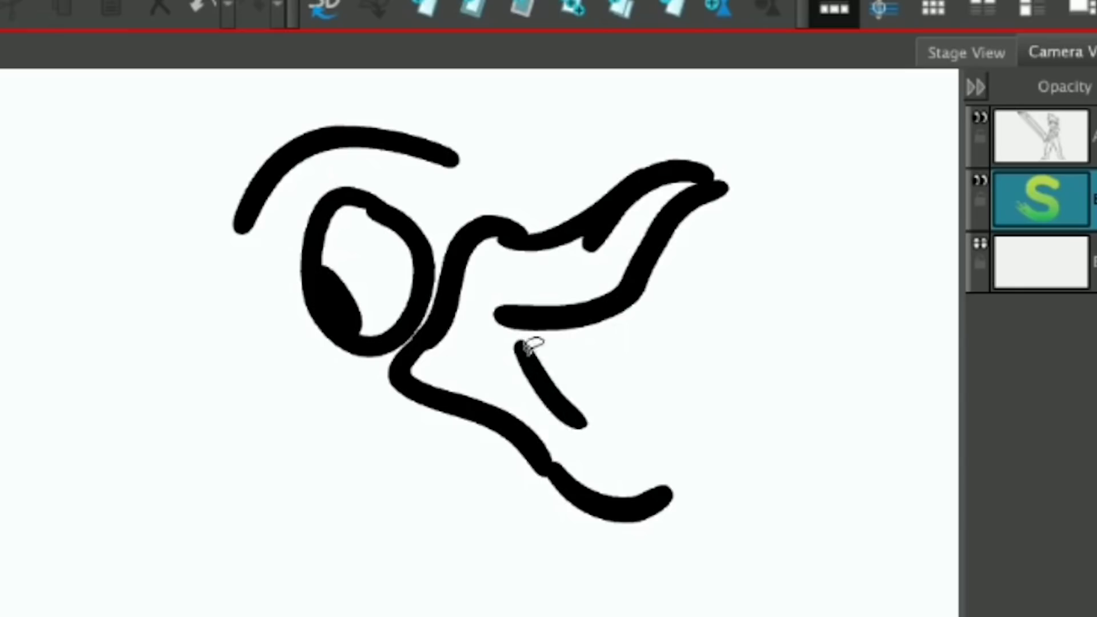
{"action": "mouse_move", "coordinate": [514, 343]}
{"action": "left_mouse_down"}
{"action": "mouse_move", "coordinate": [649, 507]}
{"action": "mouse_move", "coordinate": [654, 362]}
{"action": "left_mouse_up"}
{"action": "key", "text": "ctrl+z"}
{"action": "key", "text": "ctrl+z"}
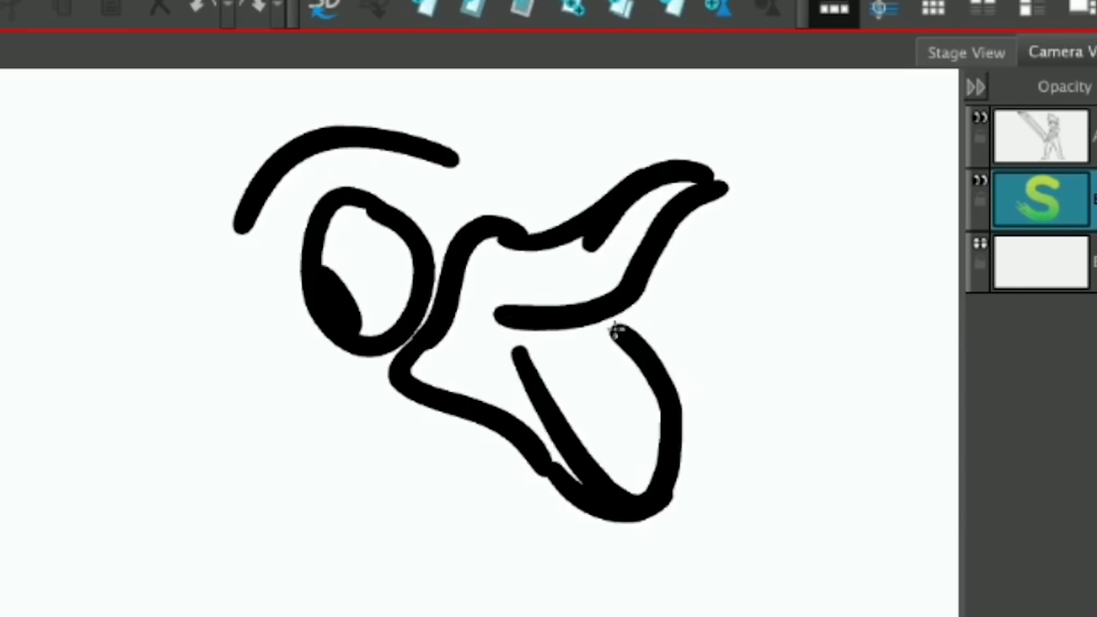
{"action": "left_click_drag", "start_coordinate": [671, 491], "coordinate": [617, 331]}
{"action": "left_click_drag", "start_coordinate": [718, 188], "coordinate": [694, 368]}
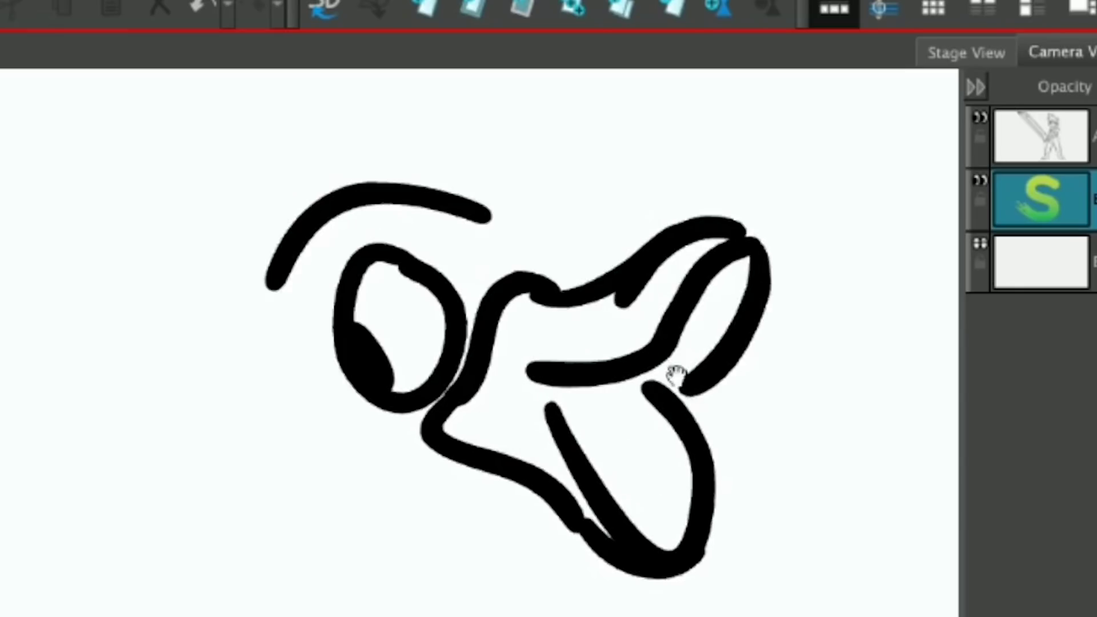
Step: Replace the arc over the bird's head and add a head detail stroke
{"action": "left_click", "coordinate": [454, 231]}
{"action": "key", "text": "Delete"}
{"action": "mouse_move", "coordinate": [507, 248]}
{"action": "left_mouse_down"}
{"action": "mouse_move", "coordinate": [406, 213]}
{"action": "mouse_move", "coordinate": [312, 252]}
{"action": "left_mouse_up"}
{"action": "mouse_move", "coordinate": [423, 213]}
{"action": "left_mouse_down"}
{"action": "mouse_move", "coordinate": [411, 249]}
{"action": "mouse_move", "coordinate": [343, 172]}
{"action": "mouse_move", "coordinate": [357, 275]}
{"action": "left_mouse_up"}
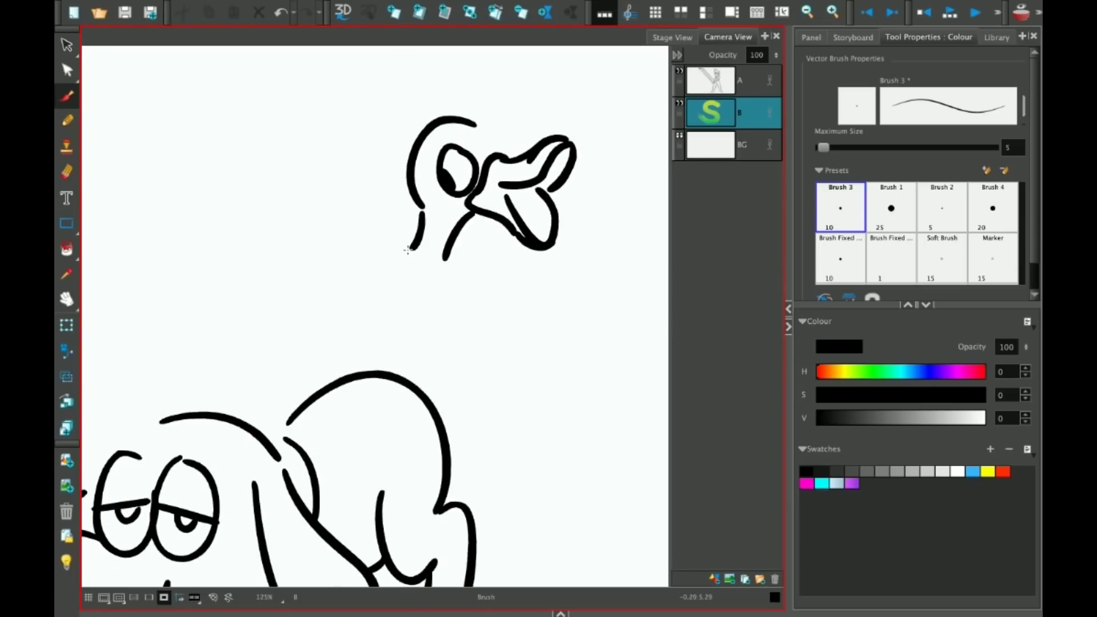
Step: Draw the bird's wings, body and legs on the dog's back, plus the dog's tail
{"action": "left_click_drag", "start_coordinate": [357, 276], "coordinate": [351, 333]}
{"action": "left_click_drag", "start_coordinate": [558, 232], "coordinate": [460, 292]}
{"action": "left_click_drag", "start_coordinate": [286, 197], "coordinate": [412, 199]}
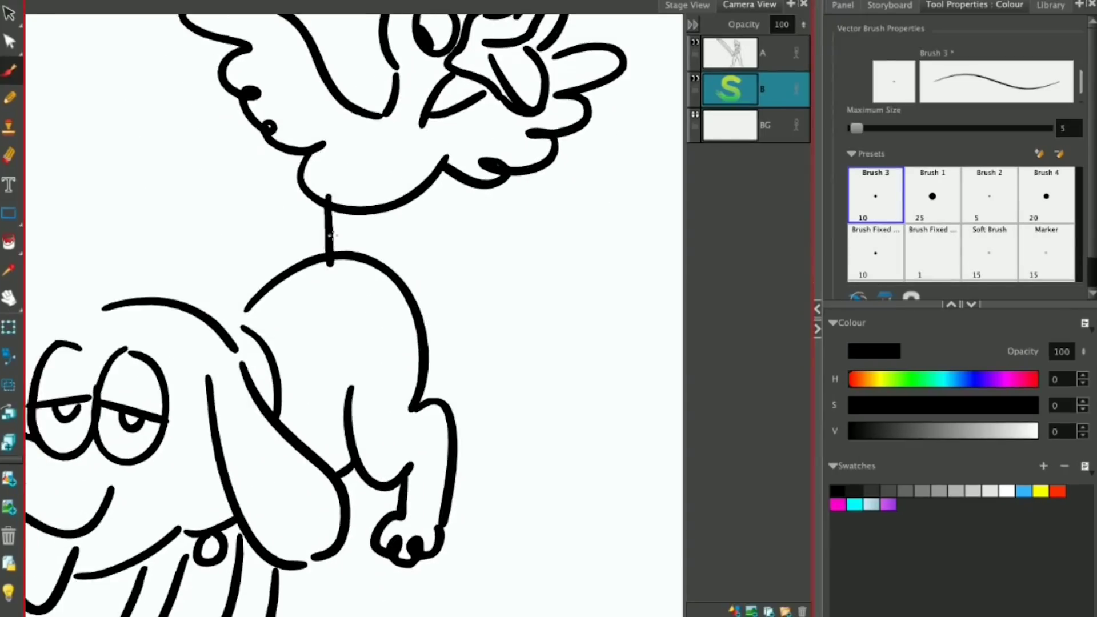
{"action": "left_click_drag", "start_coordinate": [305, 237], "coordinate": [311, 303]}
{"action": "left_click_drag", "start_coordinate": [360, 237], "coordinate": [365, 311]}
{"action": "left_click_drag", "start_coordinate": [426, 231], "coordinate": [403, 194]}
{"action": "left_click_drag", "start_coordinate": [549, 314], "coordinate": [571, 342]}
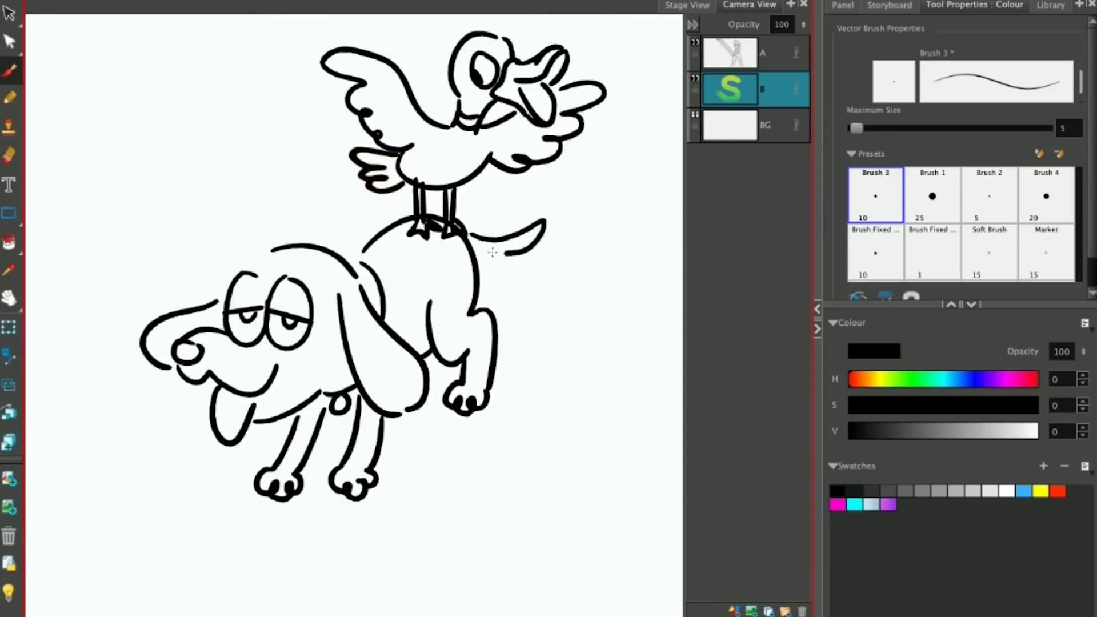
Step: On new layer C, pick a salmon HSV colour and paint a large base fill over the dog
{"action": "left_click", "coordinate": [734, 610]}
{"action": "left_click", "coordinate": [859, 379]}
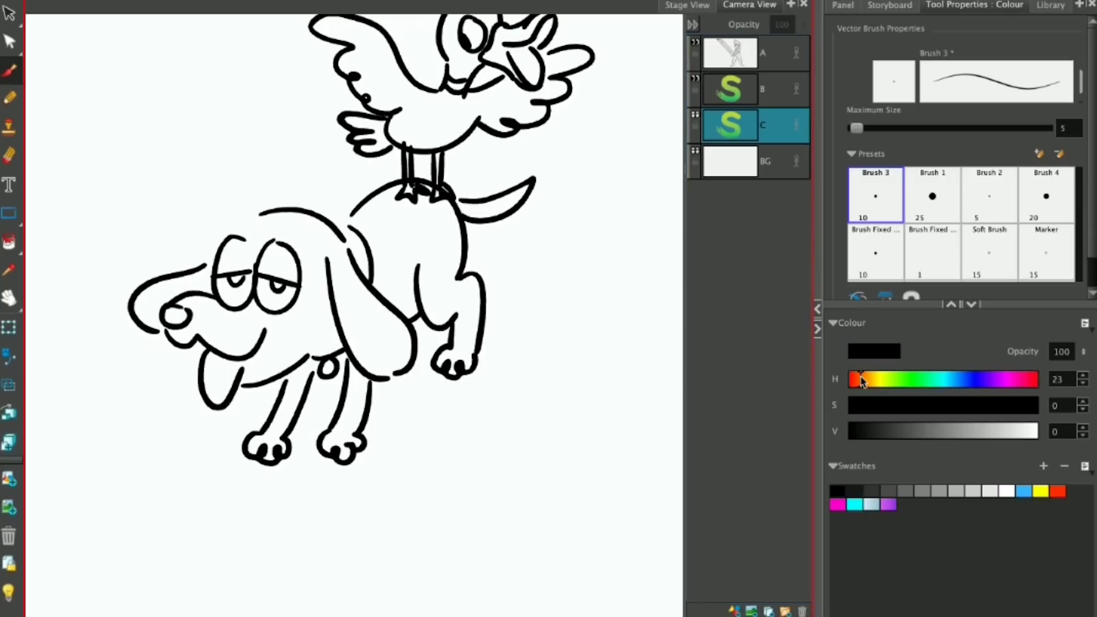
{"action": "left_click", "coordinate": [1017, 431]}
{"action": "left_click", "coordinate": [935, 405]}
{"action": "left_click", "coordinate": [951, 405]}
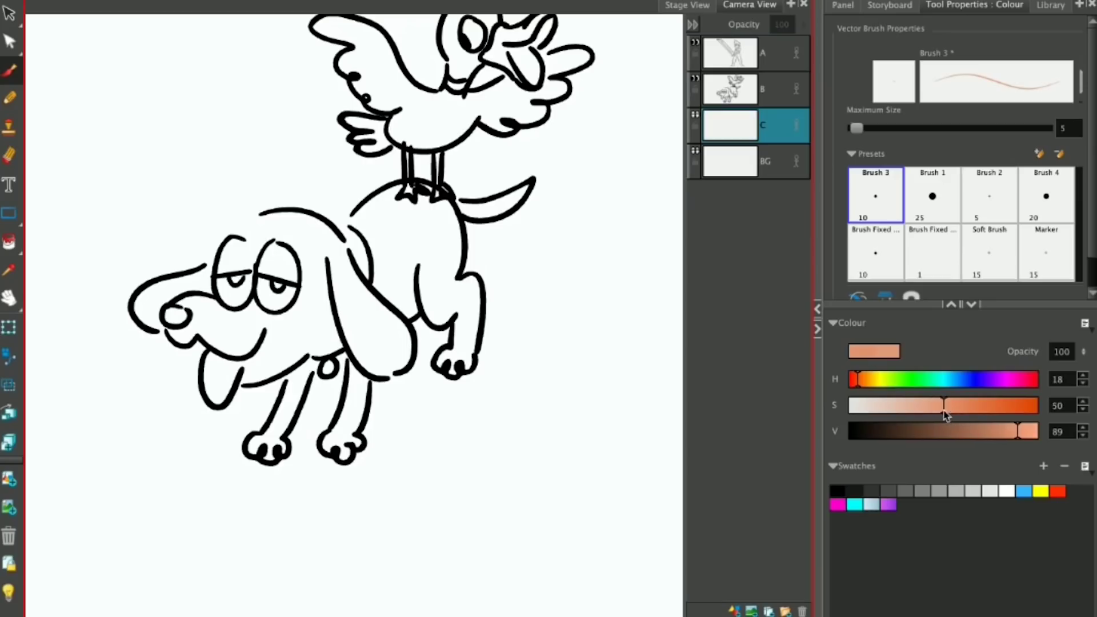
{"action": "left_click_drag", "start_coordinate": [268, 265], "coordinate": [425, 183]}
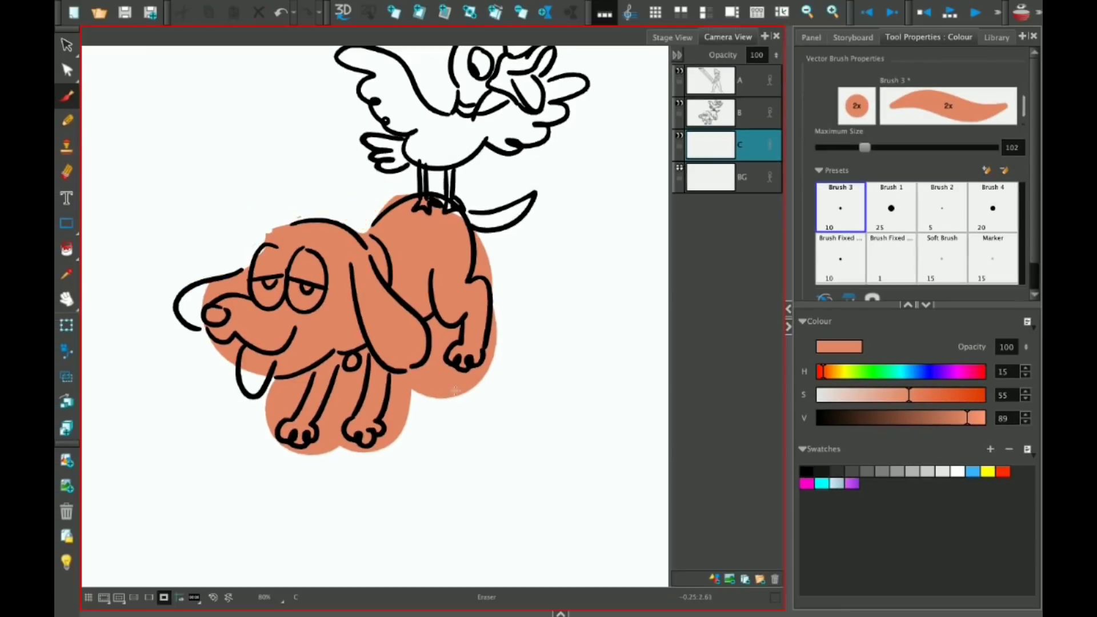
Step: Remove fill overflow around the front legs and haunch by erasing and deleting selections
{"action": "mouse_move", "coordinate": [289, 384]}
{"action": "left_mouse_down"}
{"action": "mouse_move", "coordinate": [366, 354]}
{"action": "mouse_move", "coordinate": [346, 453]}
{"action": "mouse_move", "coordinate": [434, 323]}
{"action": "mouse_move", "coordinate": [440, 371]}
{"action": "mouse_move", "coordinate": [485, 377]}
{"action": "left_mouse_up"}
{"action": "key", "text": "alt+s"}
{"action": "left_click_drag", "start_coordinate": [434, 457], "coordinate": [468, 380]}
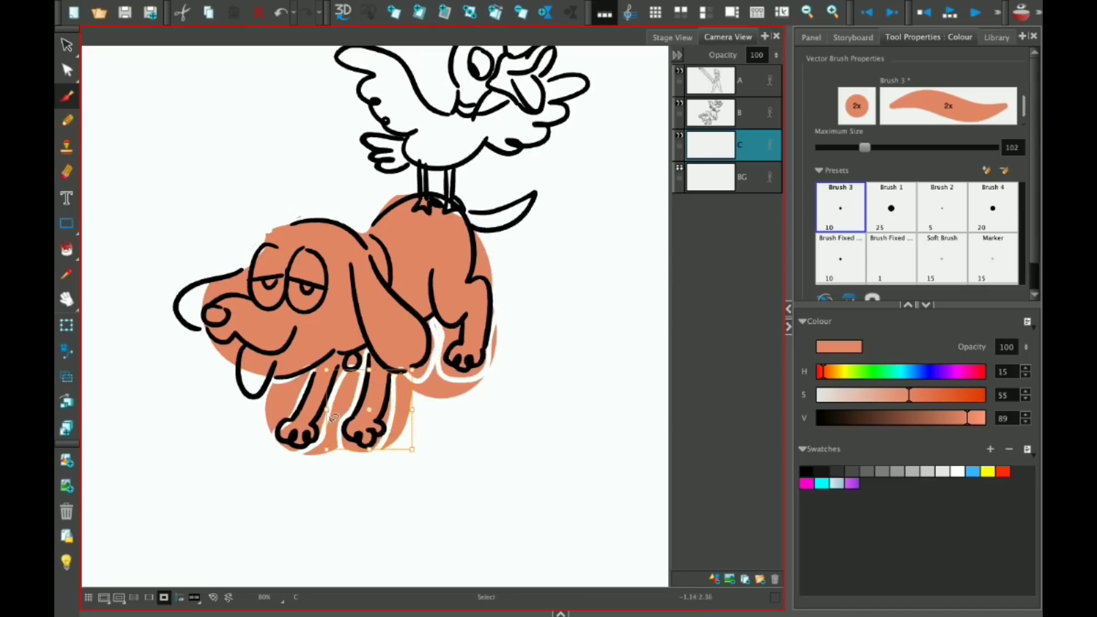
{"action": "key", "text": "Delete"}
{"action": "key", "text": "alt+e"}
{"action": "mouse_move", "coordinate": [474, 234]}
{"action": "left_mouse_down"}
{"action": "mouse_move", "coordinate": [479, 274]}
{"action": "mouse_move", "coordinate": [483, 255]}
{"action": "left_mouse_up"}
{"action": "key", "text": "ctrl+z"}
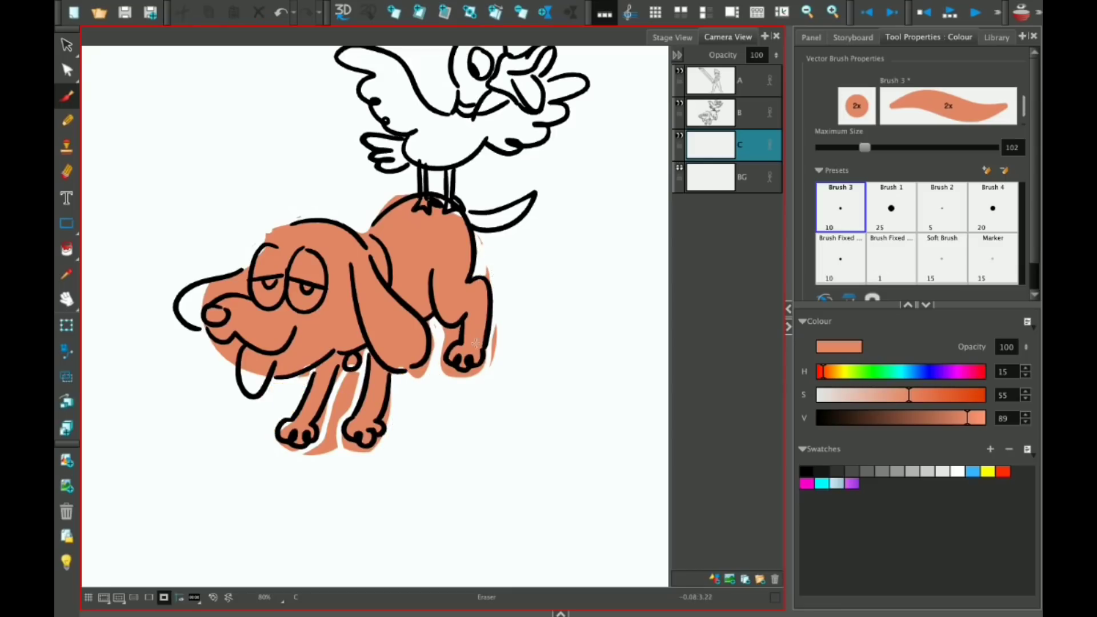
Step: Pick white for brush painting, then sample the bird's blue colour
{"action": "left_click", "coordinate": [958, 471]}
{"action": "key", "text": "alt+b"}
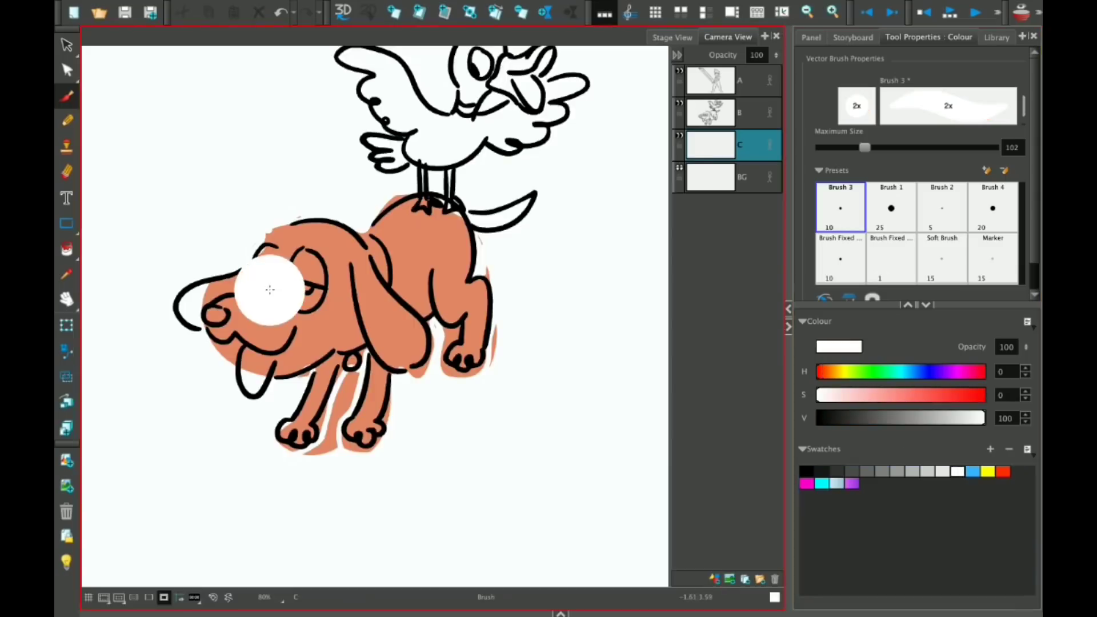
{"action": "key", "text": "ctrl+z"}
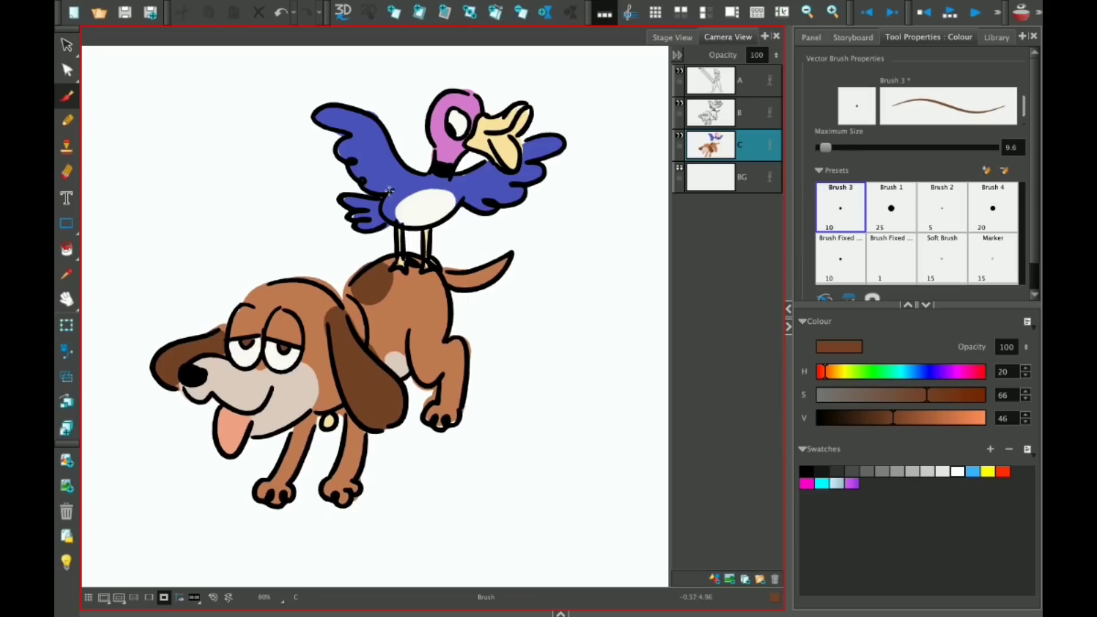
{"action": "left_click", "coordinate": [389, 190], "text": "alt"}
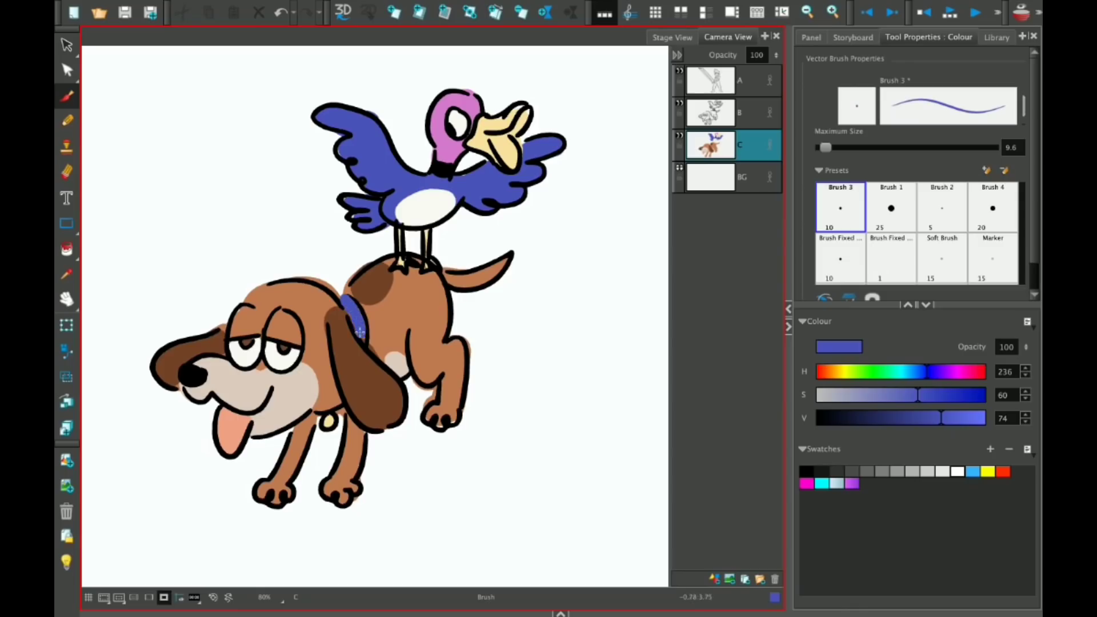
{"action": "scroll", "coordinate": [366, 288], "scroll_direction": "down", "scroll_amount": 2}
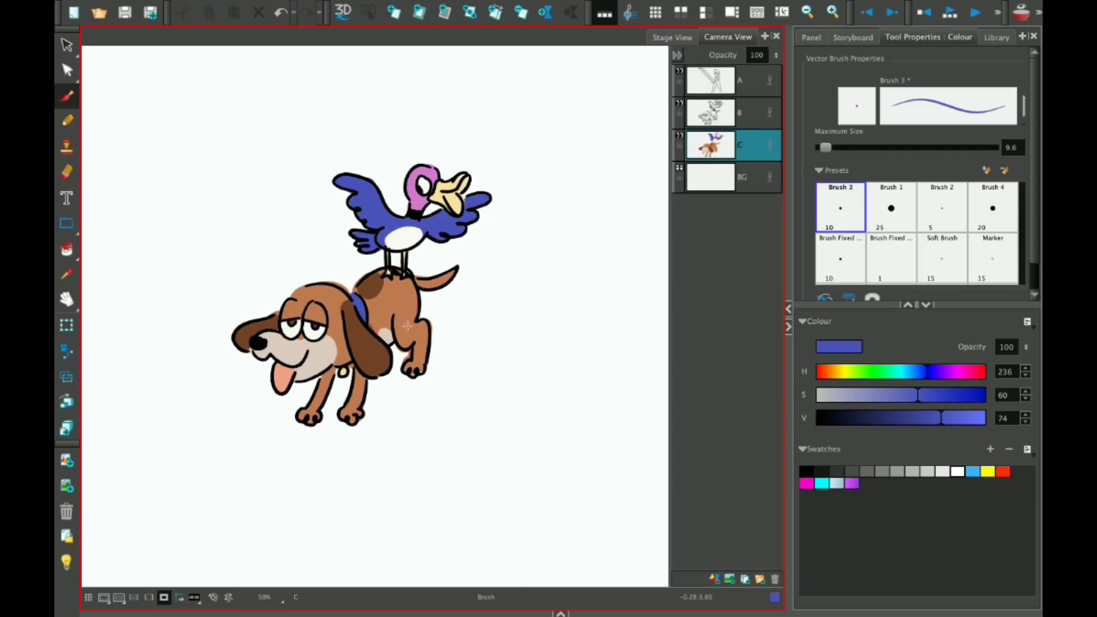
{"action": "scroll", "coordinate": [378, 307], "scroll_direction": "up", "scroll_amount": 2}
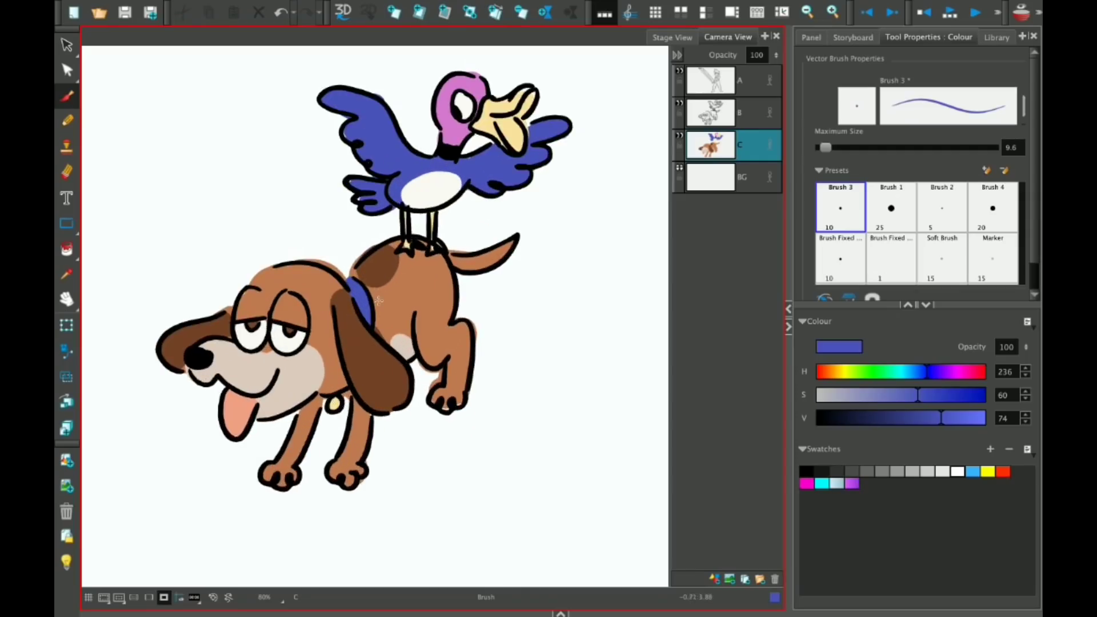
{"action": "scroll", "coordinate": [394, 284], "scroll_direction": "down", "scroll_amount": 1}
Step: Pick dark brown and draw the first bumpy head outline on the blank canvas
{"action": "left_click", "coordinate": [254, 317], "text": "alt"}
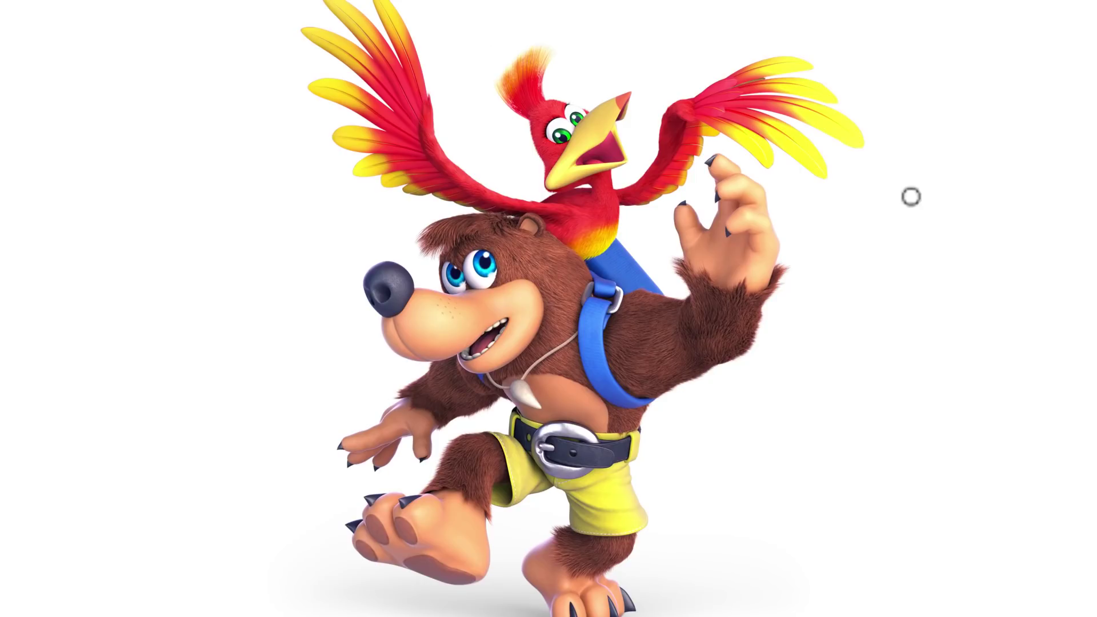
{"action": "mouse_move", "coordinate": [345, 197]}
{"action": "left_mouse_down"}
{"action": "mouse_move", "coordinate": [604, 147]}
{"action": "mouse_move", "coordinate": [710, 196]}
{"action": "mouse_move", "coordinate": [774, 377]}
{"action": "left_mouse_up"}
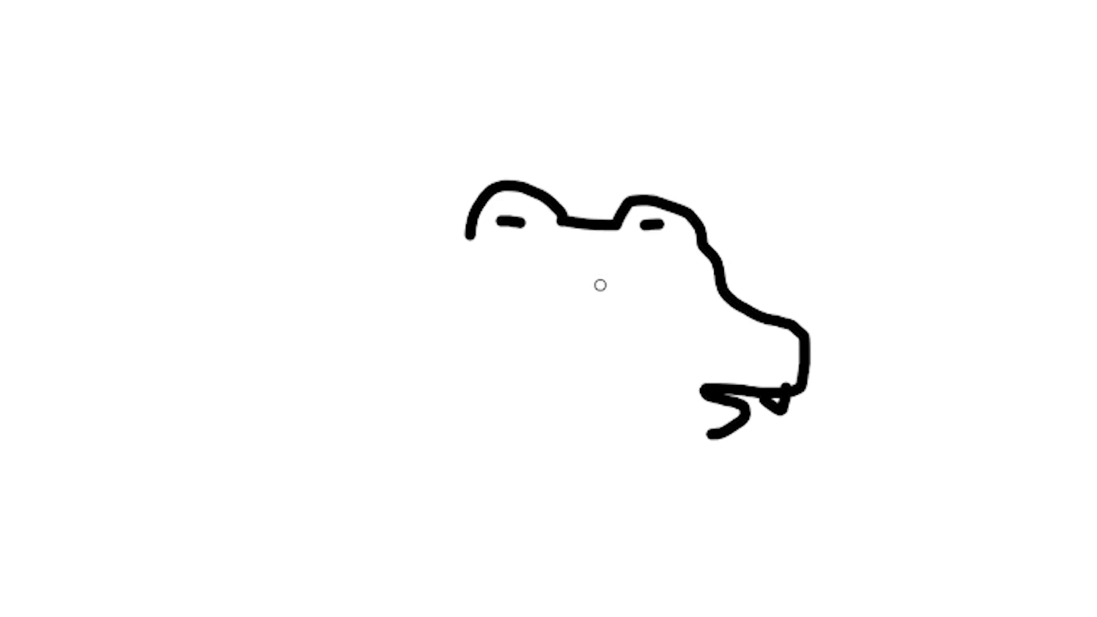
Step: Draw the bear's eye as a larger oval, undoing the misplaced eye strokes
{"action": "mouse_move", "coordinate": [614, 283]}
{"action": "left_mouse_down"}
{"action": "mouse_move", "coordinate": [599, 296]}
{"action": "mouse_move", "coordinate": [611, 289]}
{"action": "left_mouse_up"}
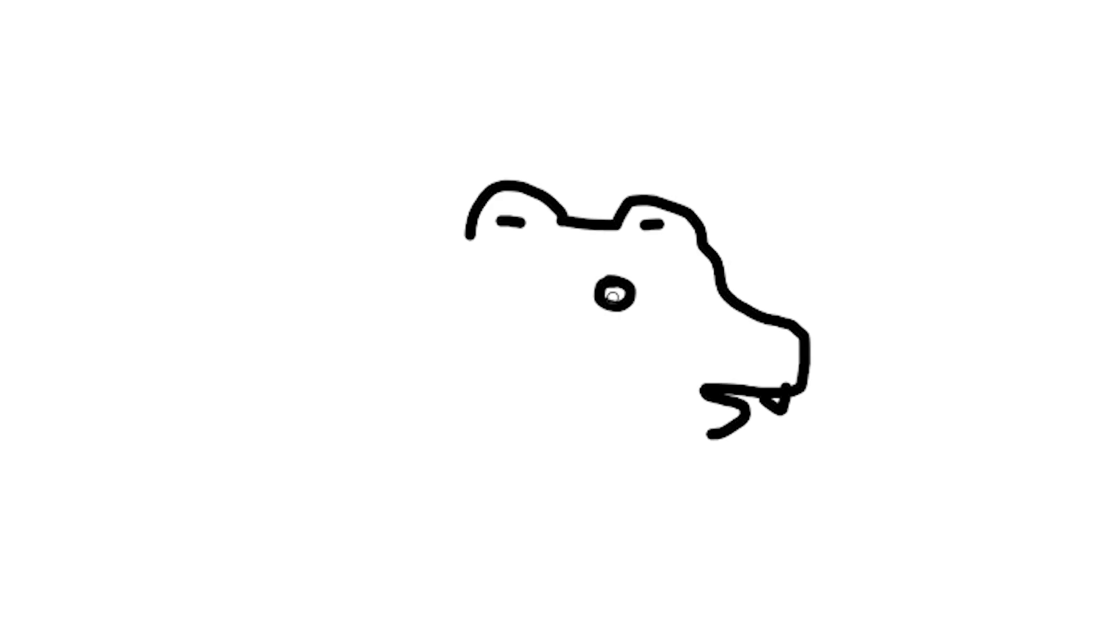
{"action": "key", "text": "ctrl+z"}
{"action": "mouse_move", "coordinate": [617, 277]}
{"action": "left_mouse_down"}
{"action": "mouse_move", "coordinate": [600, 295]}
{"action": "mouse_move", "coordinate": [646, 307]}
{"action": "mouse_move", "coordinate": [611, 273]}
{"action": "left_mouse_up"}
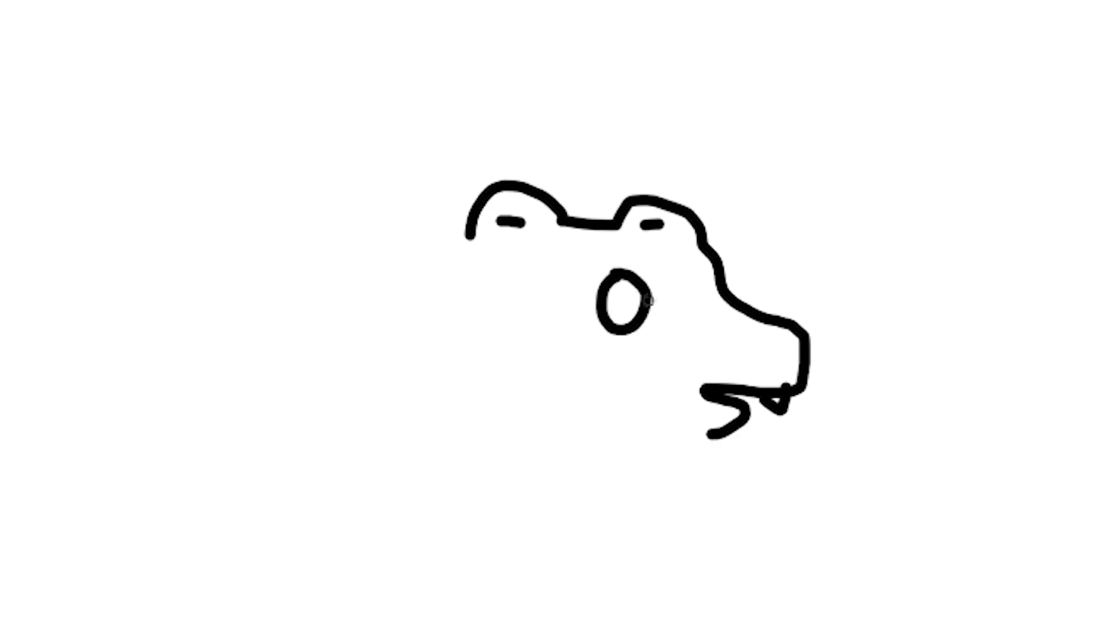
{"action": "mouse_move", "coordinate": [648, 282]}
{"action": "left_mouse_down"}
{"action": "mouse_move", "coordinate": [681, 279]}
{"action": "mouse_move", "coordinate": [661, 333]}
{"action": "mouse_move", "coordinate": [622, 318]}
{"action": "left_mouse_up"}
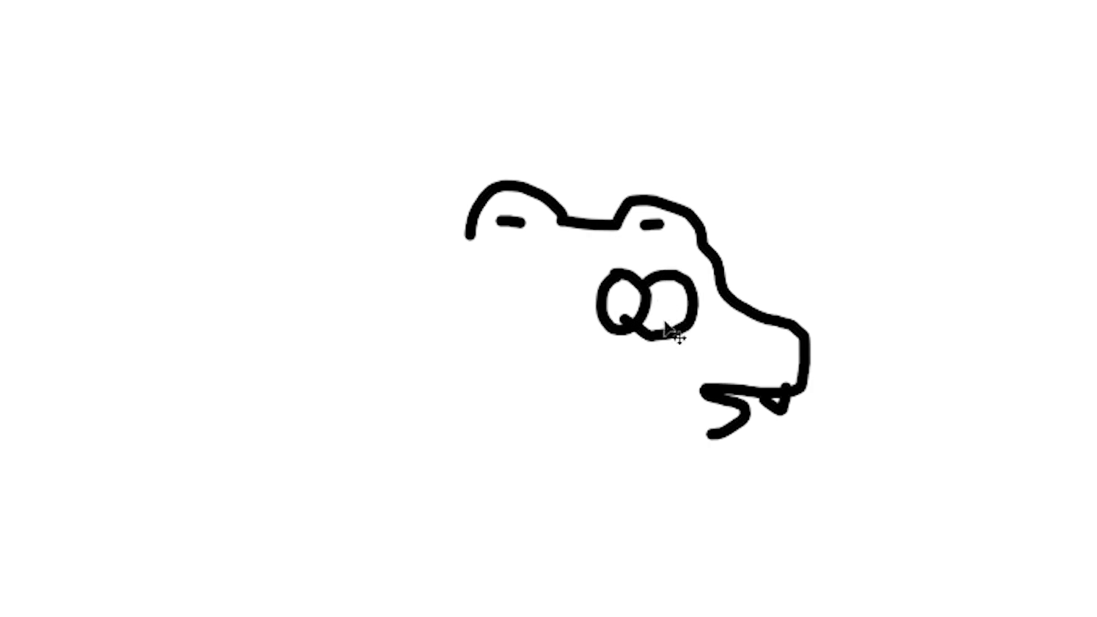
{"action": "key", "text": "ctrl+z"}
{"action": "left_click_drag", "start_coordinate": [457, 255], "coordinate": [467, 251]}
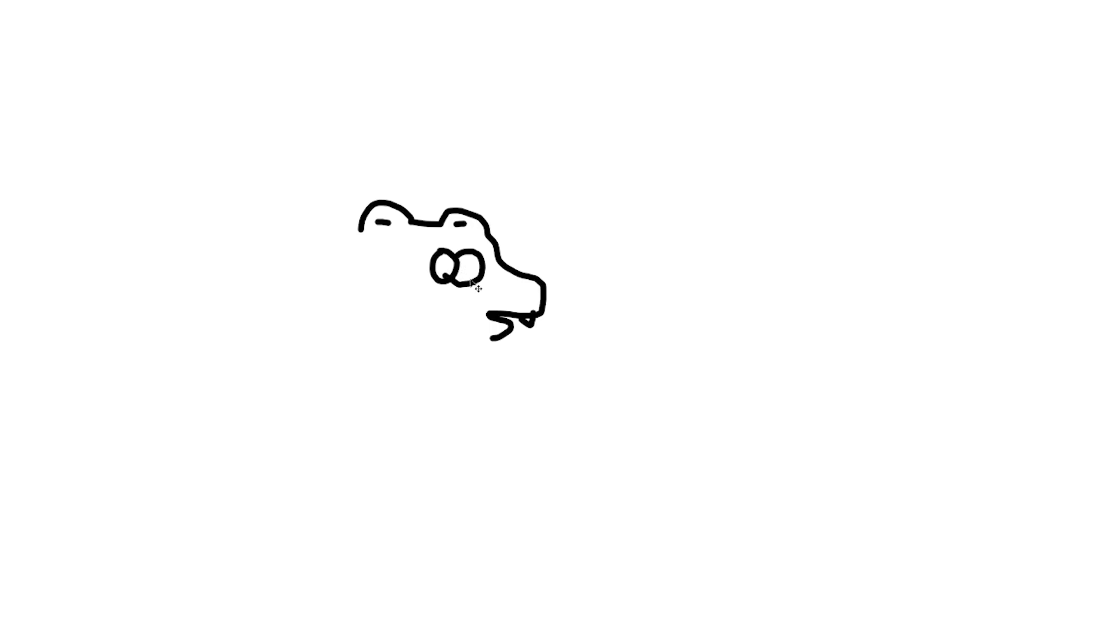
{"action": "key", "text": "ctrl+z"}
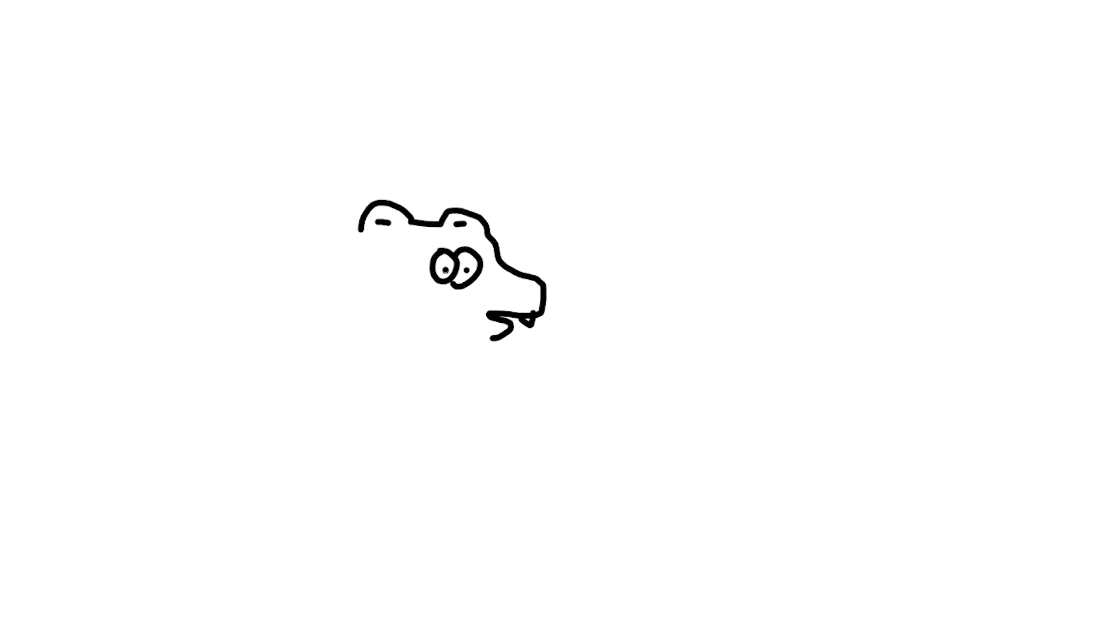
Step: Draw the back of the bear's head and his raised left arm with paw, fingers and body side
{"action": "key", "text": "shift+1"}
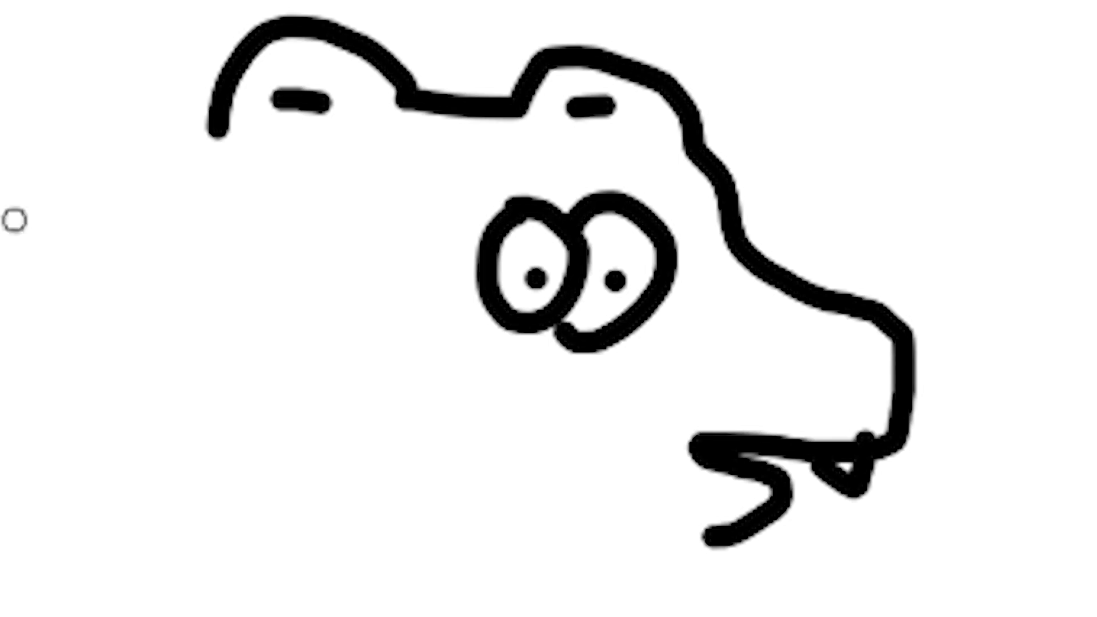
{"action": "mouse_move", "coordinate": [227, 144]}
{"action": "left_mouse_down"}
{"action": "mouse_move", "coordinate": [169, 303]}
{"action": "mouse_move", "coordinate": [242, 503]}
{"action": "left_mouse_up"}
{"action": "key", "text": "ctrl+0"}
{"action": "mouse_move", "coordinate": [371, 342]}
{"action": "left_mouse_down"}
{"action": "mouse_move", "coordinate": [259, 308]}
{"action": "mouse_move", "coordinate": [350, 392]}
{"action": "left_mouse_up"}
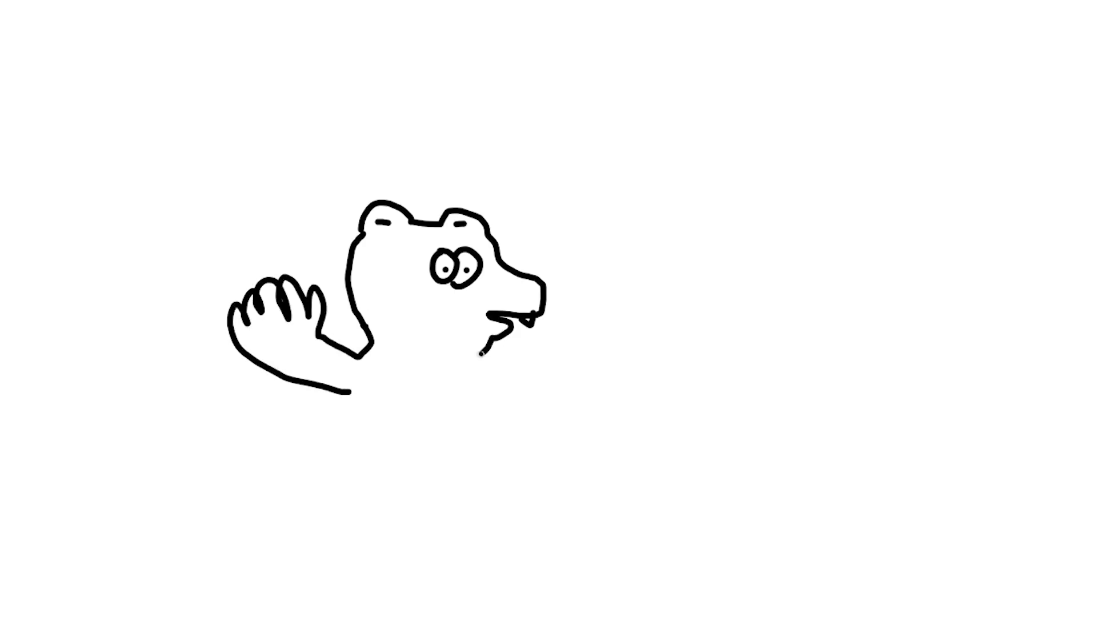
{"action": "mouse_move", "coordinate": [490, 340]}
{"action": "left_mouse_down"}
{"action": "mouse_move", "coordinate": [679, 363]}
{"action": "mouse_move", "coordinate": [619, 379]}
{"action": "left_mouse_up"}
{"action": "left_click_drag", "start_coordinate": [638, 338], "coordinate": [659, 337]}
{"action": "left_click_drag", "start_coordinate": [622, 325], "coordinate": [636, 324]}
{"action": "left_click_drag", "start_coordinate": [650, 382], "coordinate": [565, 464]}
{"action": "key", "text": "shift+1"}
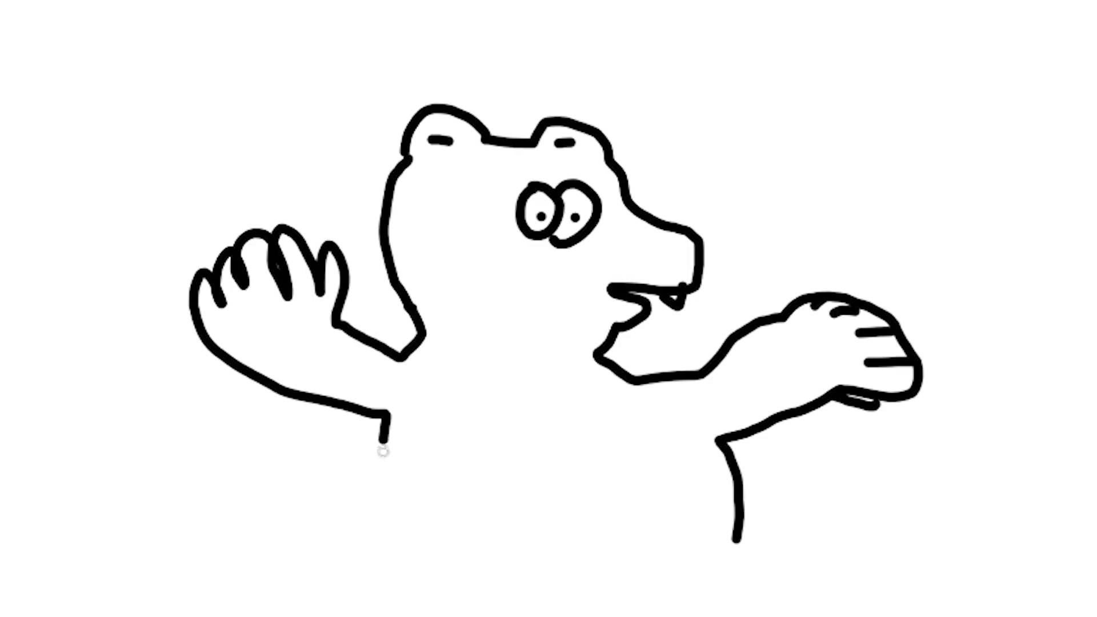
Step: Draw the bear's right arm with clenched paw and the right side of his torso
{"action": "left_click_drag", "start_coordinate": [384, 420], "coordinate": [392, 542]}
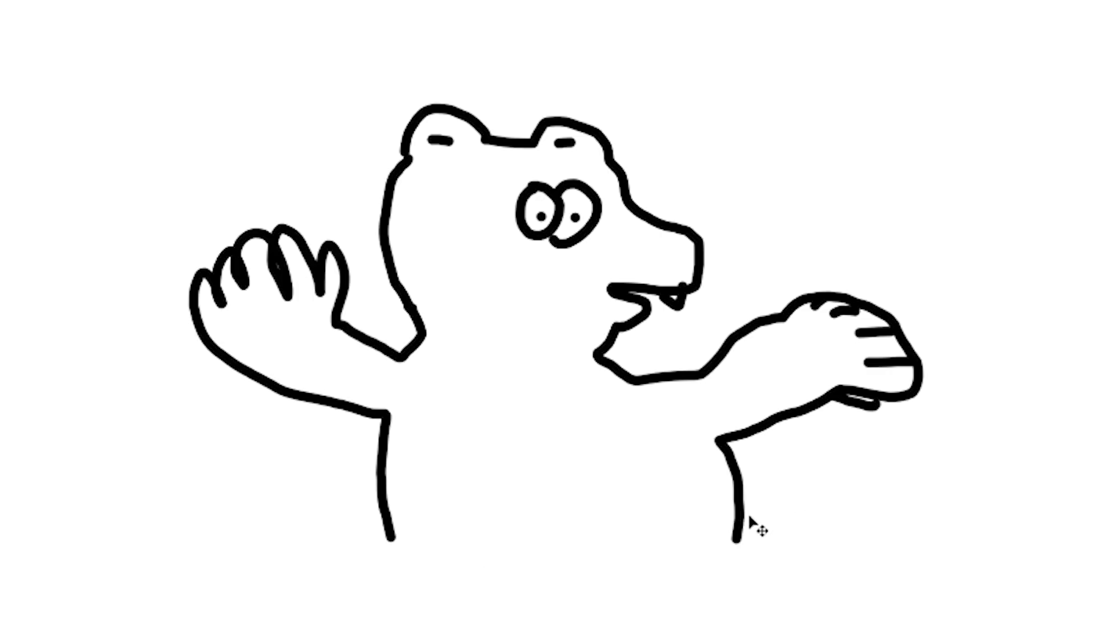
{"action": "key", "text": "ctrl+z"}
{"action": "key", "text": "ctrl+z"}
{"action": "mouse_move", "coordinate": [721, 441]}
{"action": "left_mouse_down"}
{"action": "mouse_move", "coordinate": [629, 453]}
{"action": "mouse_move", "coordinate": [626, 519]}
{"action": "left_mouse_up"}
{"action": "mouse_move", "coordinate": [386, 406]}
{"action": "left_mouse_down"}
{"action": "mouse_move", "coordinate": [465, 436]}
{"action": "mouse_move", "coordinate": [476, 576]}
{"action": "left_mouse_up"}
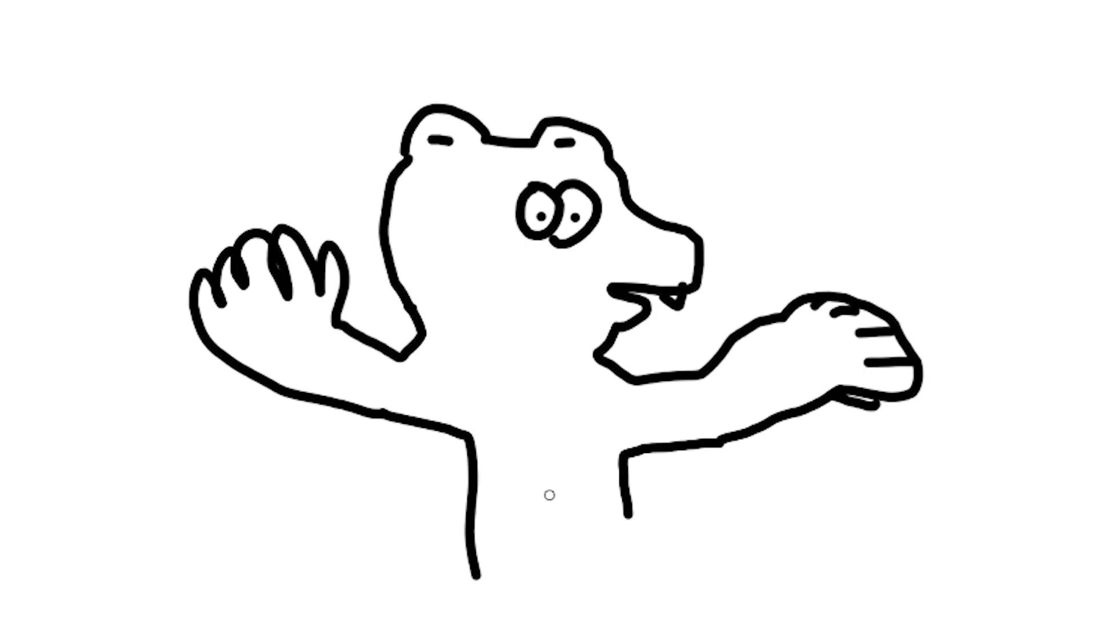
{"action": "left_click_drag", "start_coordinate": [626, 514], "coordinate": [626, 580]}
Step: Add cross-shaped rib marks down the chest and extend the torso line downward
{"action": "left_click_drag", "start_coordinate": [543, 486], "coordinate": [552, 577]}
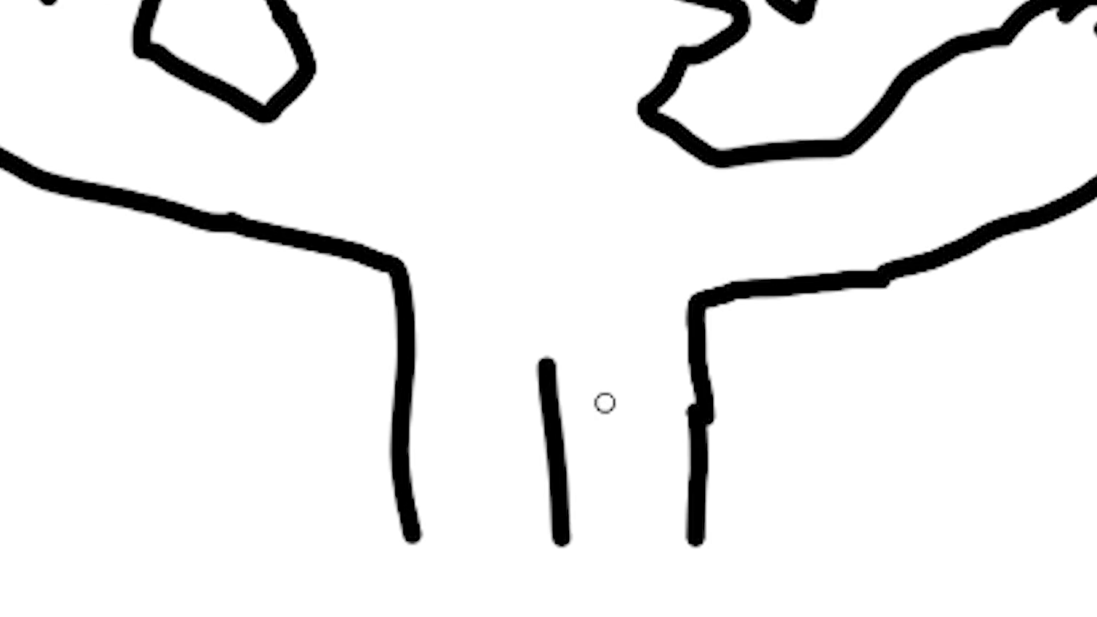
{"action": "left_click_drag", "start_coordinate": [573, 505], "coordinate": [491, 516]}
{"action": "left_click_drag", "start_coordinate": [607, 451], "coordinate": [511, 459]}
{"action": "left_click_drag", "start_coordinate": [634, 489], "coordinate": [508, 510]}
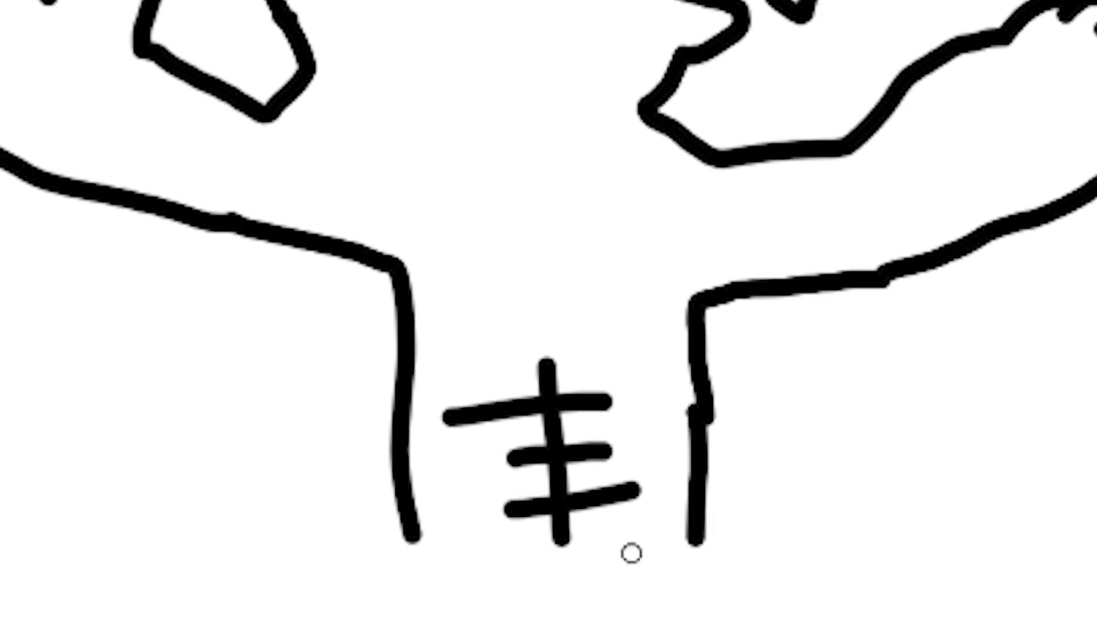
{"action": "left_click_drag", "start_coordinate": [694, 522], "coordinate": [737, 616]}
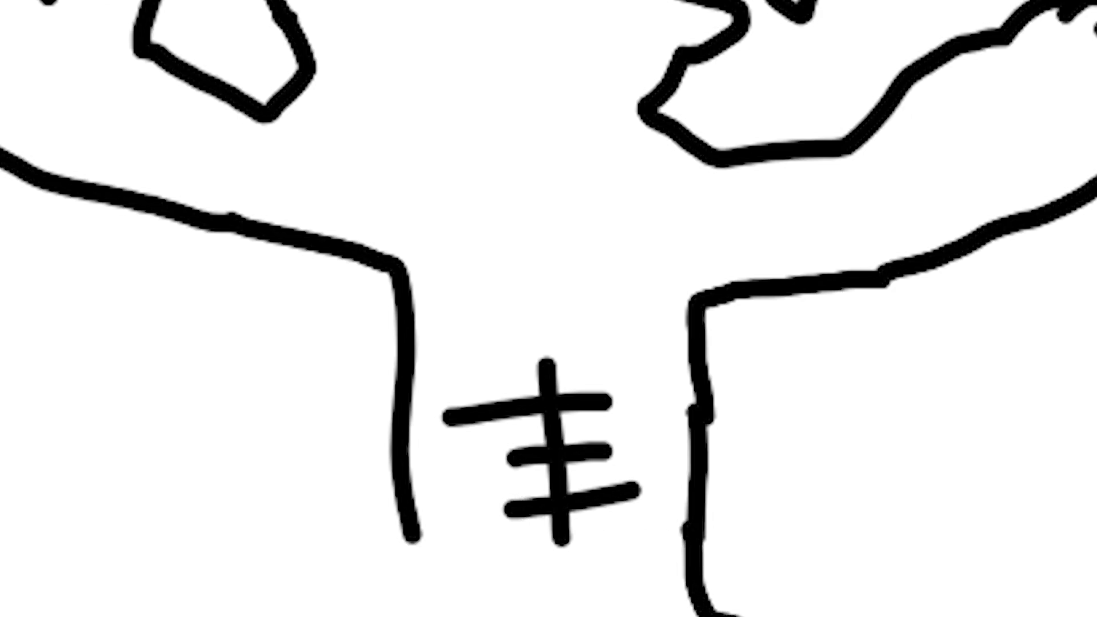
Step: Draw both legs with toed feet and the shorts' waistband and crotch
{"action": "left_click_drag", "start_coordinate": [541, 539], "coordinate": [480, 558]}
{"action": "left_click_drag", "start_coordinate": [403, 492], "coordinate": [481, 557]}
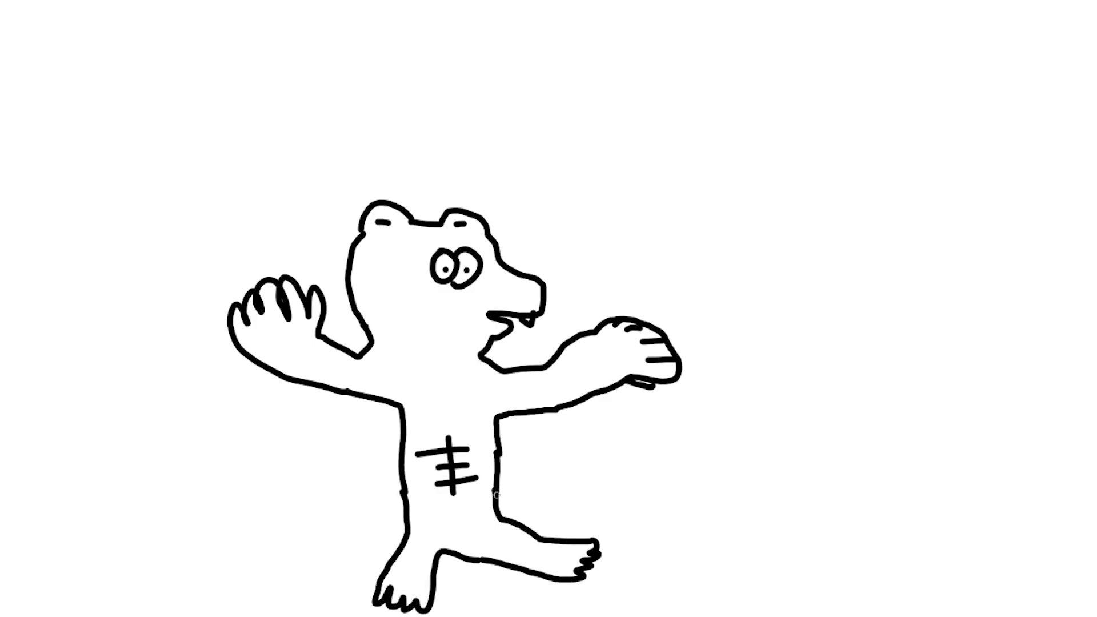
{"action": "left_click_drag", "start_coordinate": [406, 501], "coordinate": [495, 495]}
{"action": "left_click_drag", "start_coordinate": [517, 529], "coordinate": [493, 555]}
{"action": "left_click_drag", "start_coordinate": [432, 566], "coordinate": [414, 556]}
Step: Sketch the crowned bird creature's head and neck, then the bear's belly oval and shoulder straps
{"action": "mouse_move", "coordinate": [352, 218]}
{"action": "left_mouse_down"}
{"action": "mouse_move", "coordinate": [332, 165]}
{"action": "mouse_move", "coordinate": [360, 149]}
{"action": "left_mouse_up"}
{"action": "mouse_move", "coordinate": [600, 171]}
{"action": "left_mouse_down"}
{"action": "mouse_move", "coordinate": [442, 97]}
{"action": "mouse_move", "coordinate": [609, 434]}
{"action": "left_mouse_up"}
{"action": "mouse_move", "coordinate": [574, 383]}
{"action": "left_mouse_down"}
{"action": "mouse_move", "coordinate": [359, 290]}
{"action": "mouse_move", "coordinate": [257, 392]}
{"action": "left_mouse_up"}
{"action": "scroll", "coordinate": [702, 477], "scroll_direction": "down", "scroll_amount": 7}
{"action": "mouse_move", "coordinate": [625, 408]}
{"action": "left_mouse_down"}
{"action": "mouse_move", "coordinate": [686, 236]}
{"action": "mouse_move", "coordinate": [628, 409]}
{"action": "left_mouse_up"}
{"action": "left_click_drag", "start_coordinate": [520, 131], "coordinate": [583, 245]}
{"action": "left_click_drag", "start_coordinate": [774, 157], "coordinate": [808, 251]}
Step: Add a loop nose to the bear and a jagged wing outline behind the creature
{"action": "scroll", "coordinate": [370, 338], "scroll_direction": "down", "scroll_amount": 3}
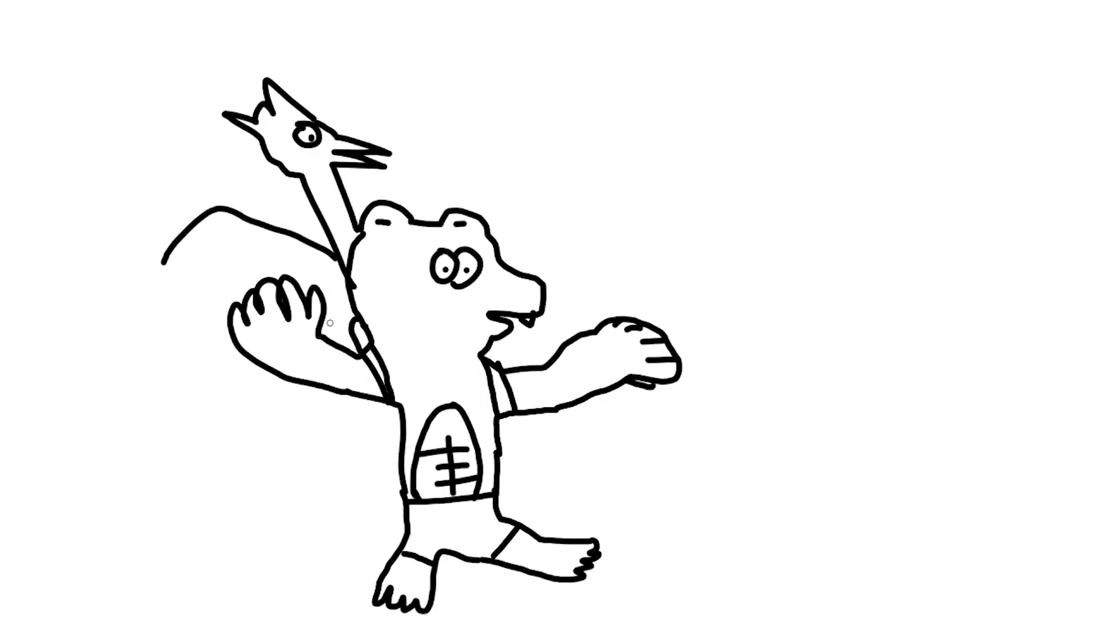
{"action": "scroll", "coordinate": [536, 279], "scroll_direction": "up", "scroll_amount": 5}
{"action": "mouse_move", "coordinate": [641, 274]}
{"action": "left_mouse_down"}
{"action": "mouse_move", "coordinate": [720, 234]}
{"action": "mouse_move", "coordinate": [720, 318]}
{"action": "mouse_move", "coordinate": [640, 314]}
{"action": "left_mouse_up"}
{"action": "scroll", "coordinate": [497, 270], "scroll_direction": "down", "scroll_amount": 5}
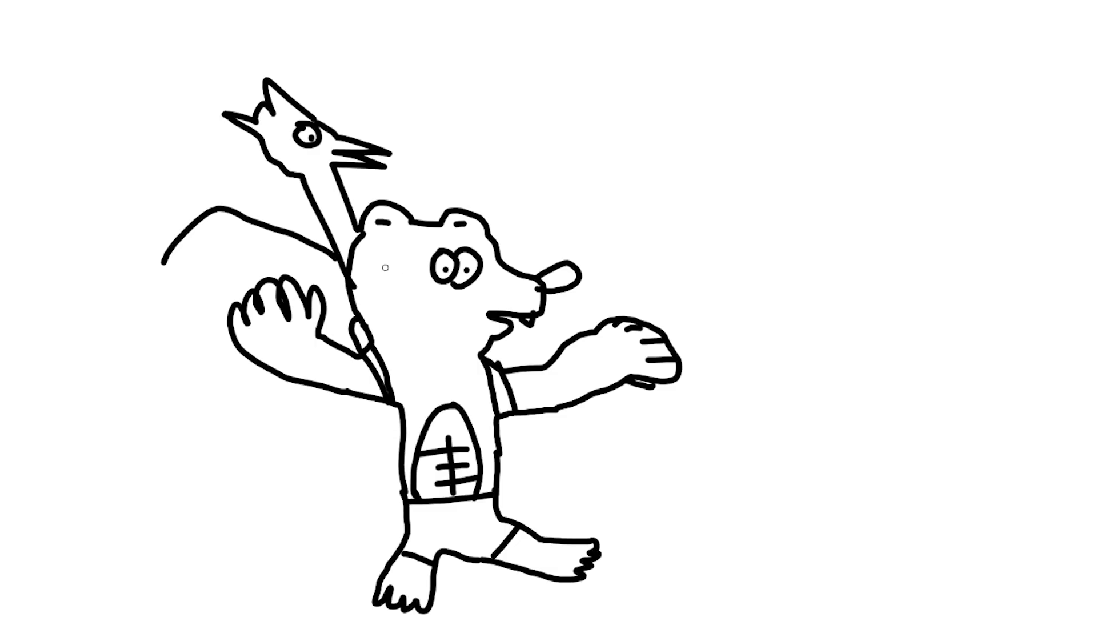
{"action": "scroll", "coordinate": [377, 268], "scroll_direction": "up", "scroll_amount": 5}
{"action": "scroll", "coordinate": [376, 263], "scroll_direction": "down", "scroll_amount": 5}
{"action": "left_click_drag", "start_coordinate": [163, 261], "coordinate": [260, 291]}
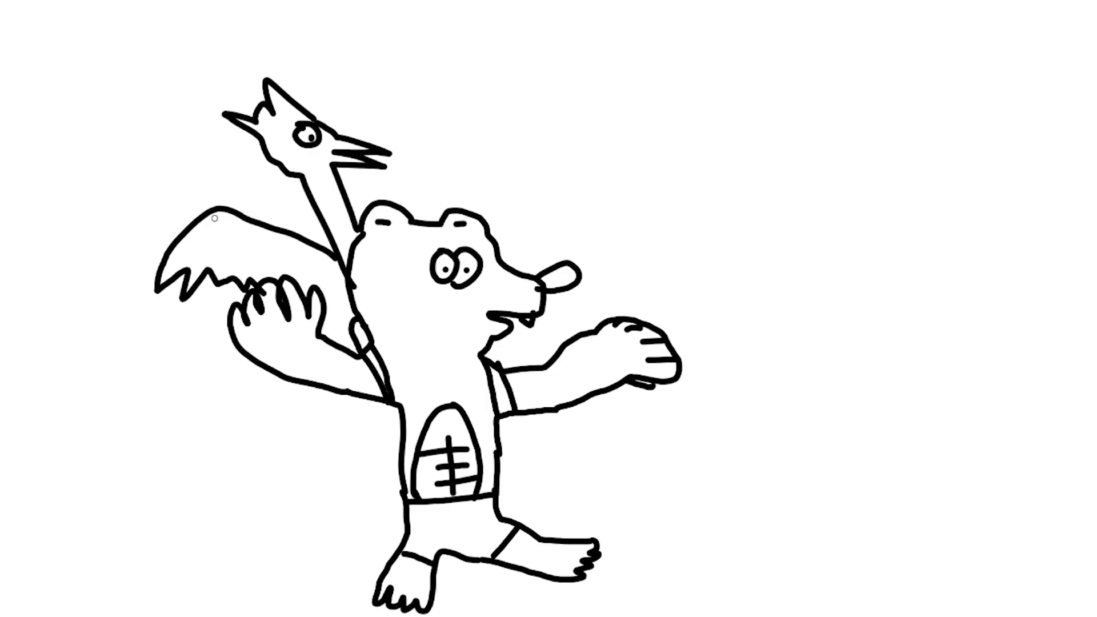
{"action": "mouse_move", "coordinate": [201, 210]}
{"action": "left_mouse_down"}
{"action": "mouse_move", "coordinate": [294, 49]}
{"action": "mouse_move", "coordinate": [366, 206]}
{"action": "left_mouse_up"}
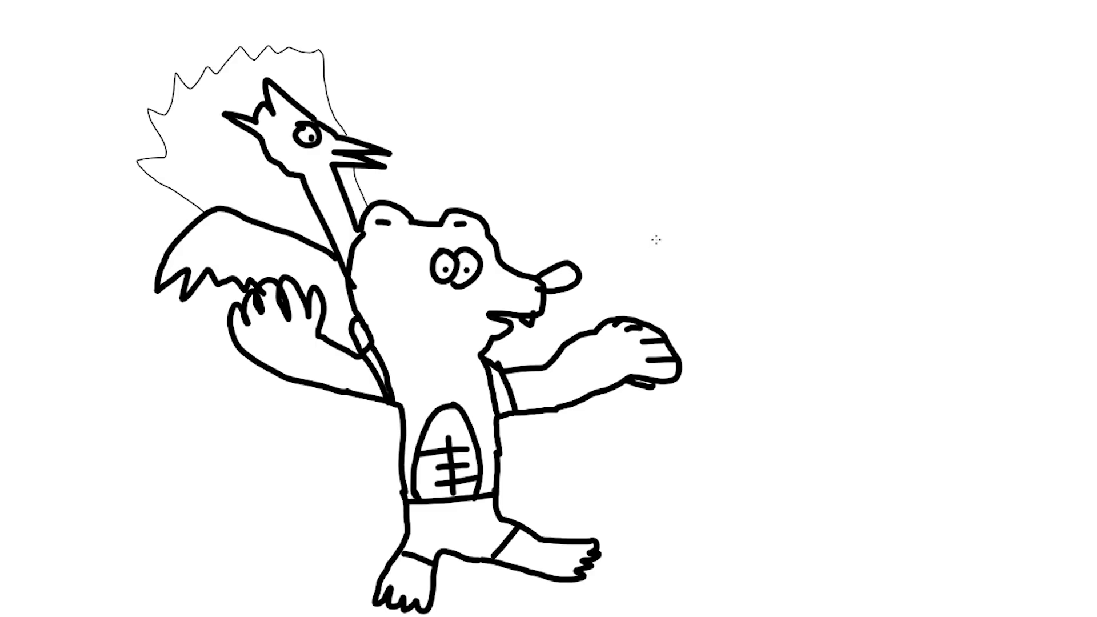
Step: Scale the bear's eyes up, raise them slightly and add a small tick inside the eye
{"action": "left_click_drag", "start_coordinate": [417, 247], "coordinate": [490, 292]}
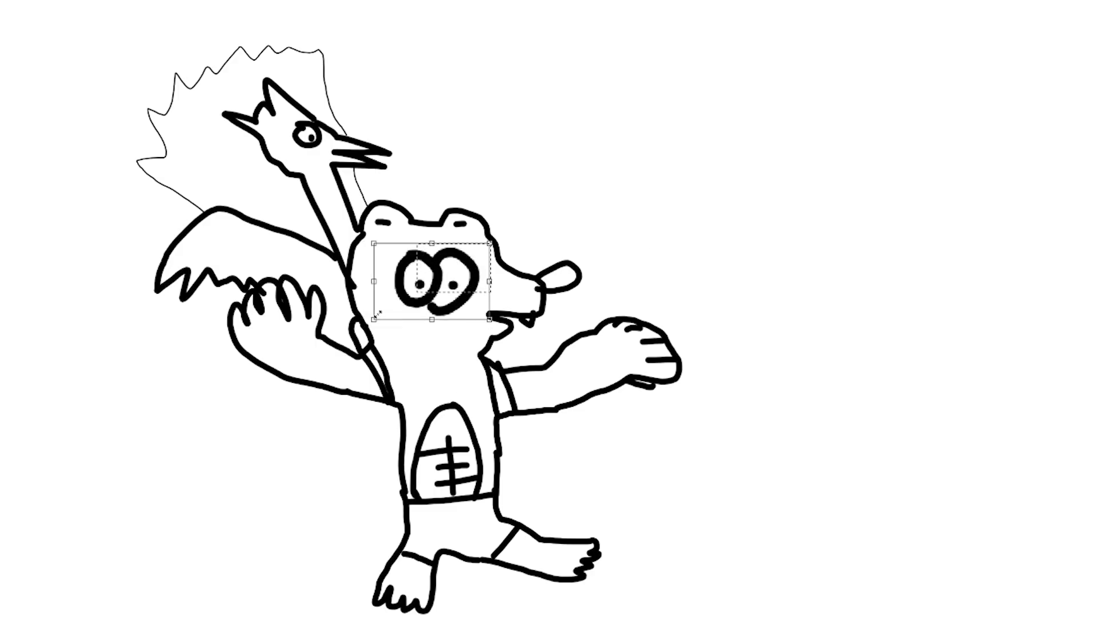
{"action": "left_click_drag", "start_coordinate": [417, 292], "coordinate": [389, 309]}
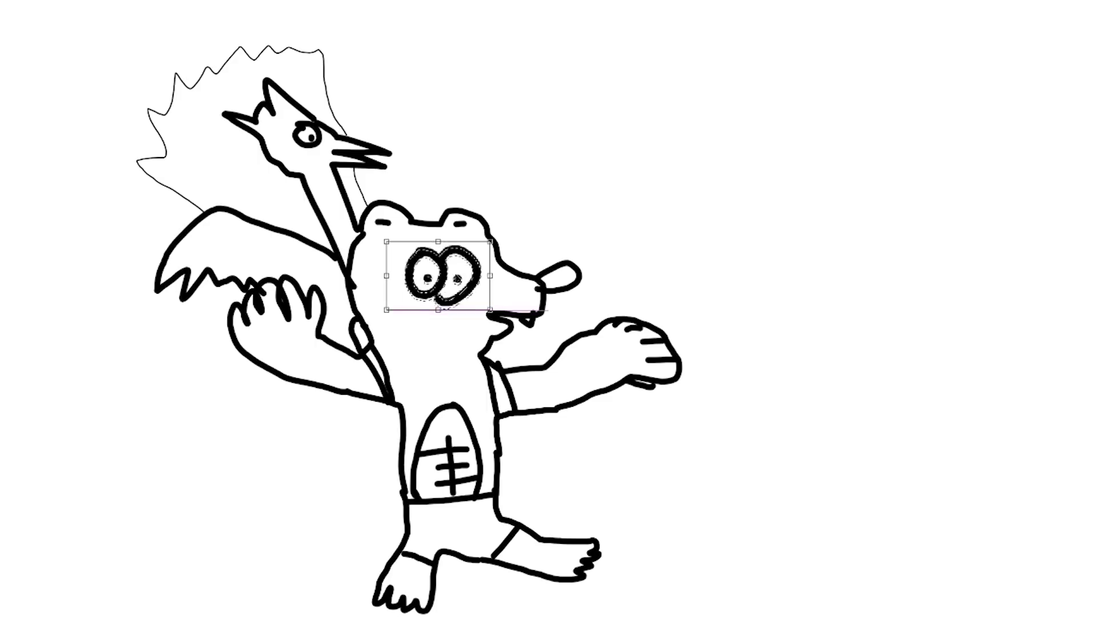
{"action": "left_click_drag", "start_coordinate": [456, 278], "coordinate": [457, 267]}
{"action": "key", "text": "Return"}
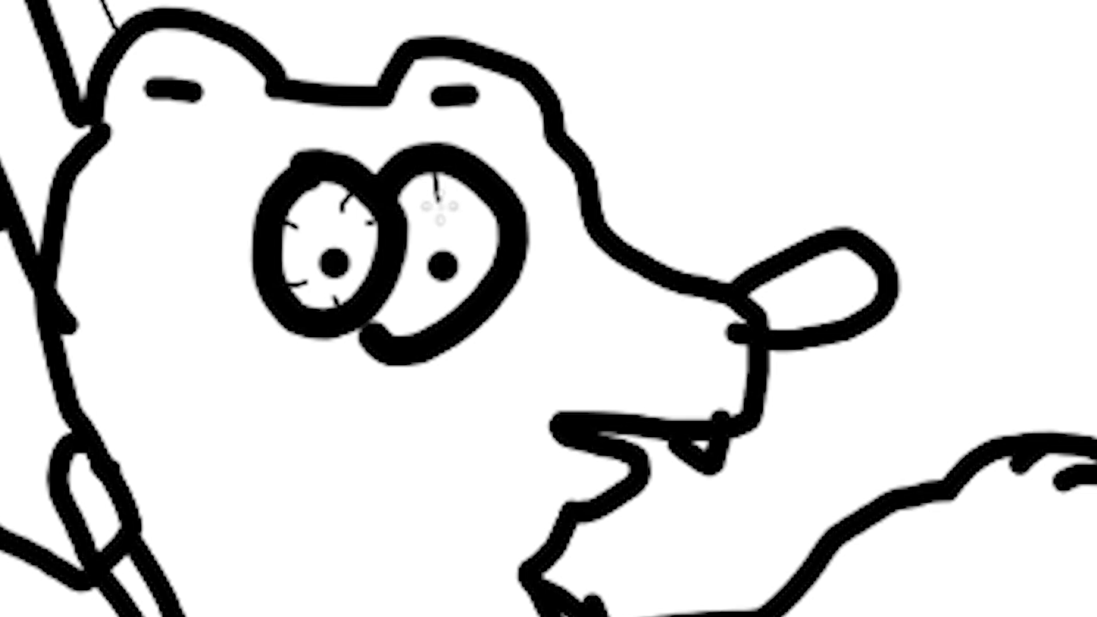
{"action": "left_click_drag", "start_coordinate": [499, 237], "coordinate": [481, 237]}
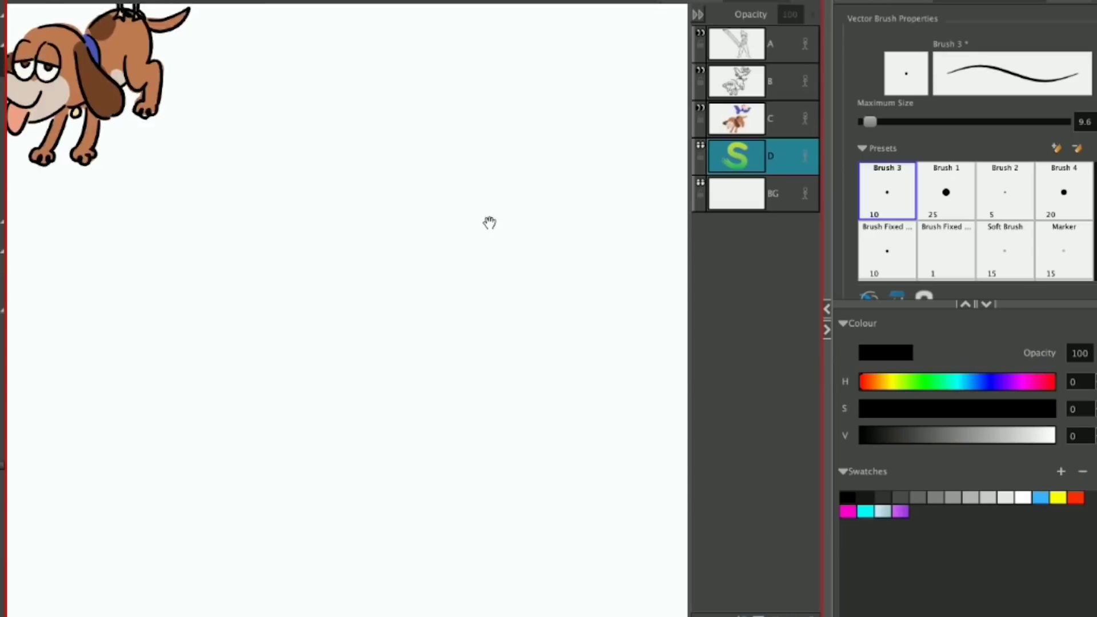
{"action": "mouse_move", "coordinate": [489, 223]}
{"action": "left_mouse_down"}
{"action": "mouse_move", "coordinate": [389, 188]}
{"action": "mouse_move", "coordinate": [415, 190]}
{"action": "mouse_move", "coordinate": [465, 232]}
{"action": "mouse_move", "coordinate": [457, 220]}
{"action": "left_mouse_up"}
Step: Remove the stray stroke and set the brush size to 5, testing it with a circle
{"action": "key", "text": "ctrl+z"}
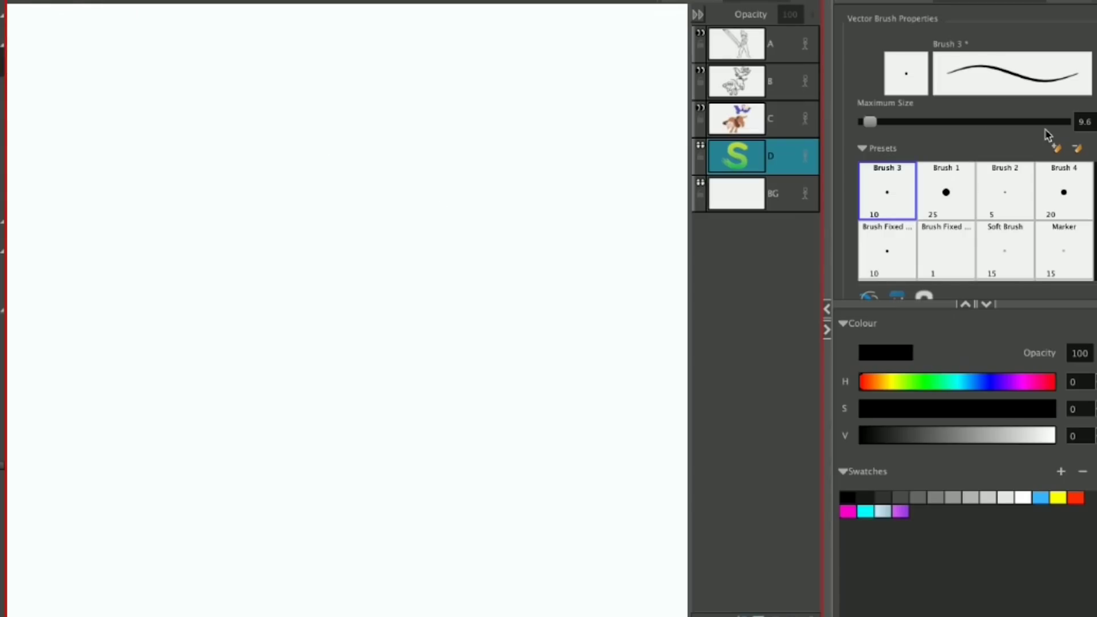
{"action": "double_click", "coordinate": [1083, 121]}
{"action": "type", "text": "5"}
{"action": "key", "text": "Return"}
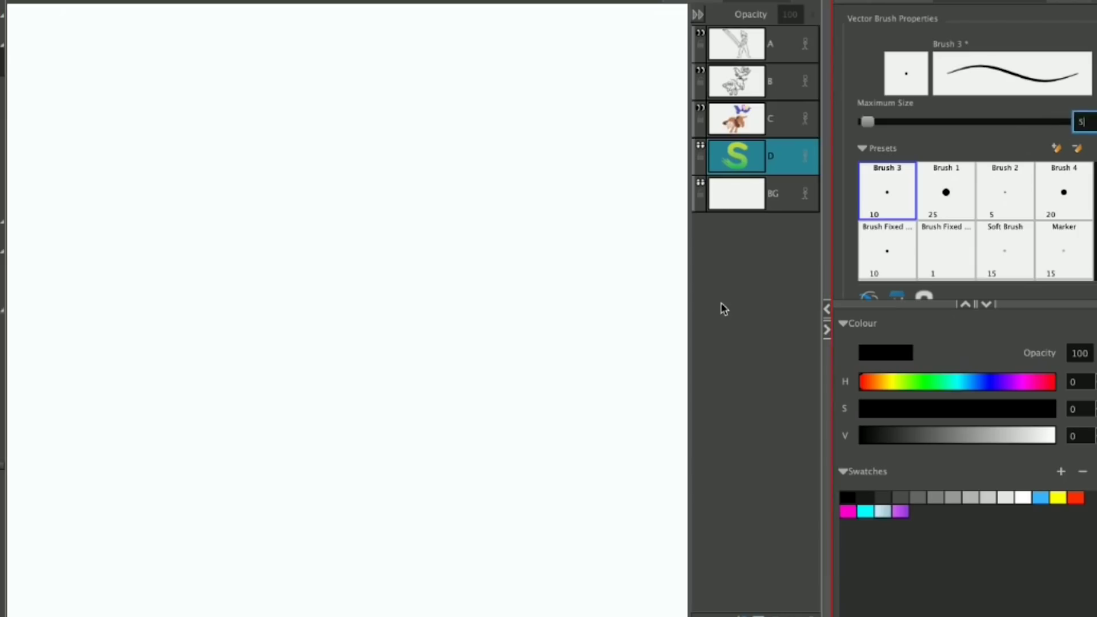
{"action": "left_click_drag", "start_coordinate": [437, 201], "coordinate": [472, 231]}
{"action": "key", "text": "ctrl+z"}
{"action": "left_click_drag", "start_coordinate": [448, 162], "coordinate": [451, 163]}
{"action": "key", "text": "ctrl+z"}
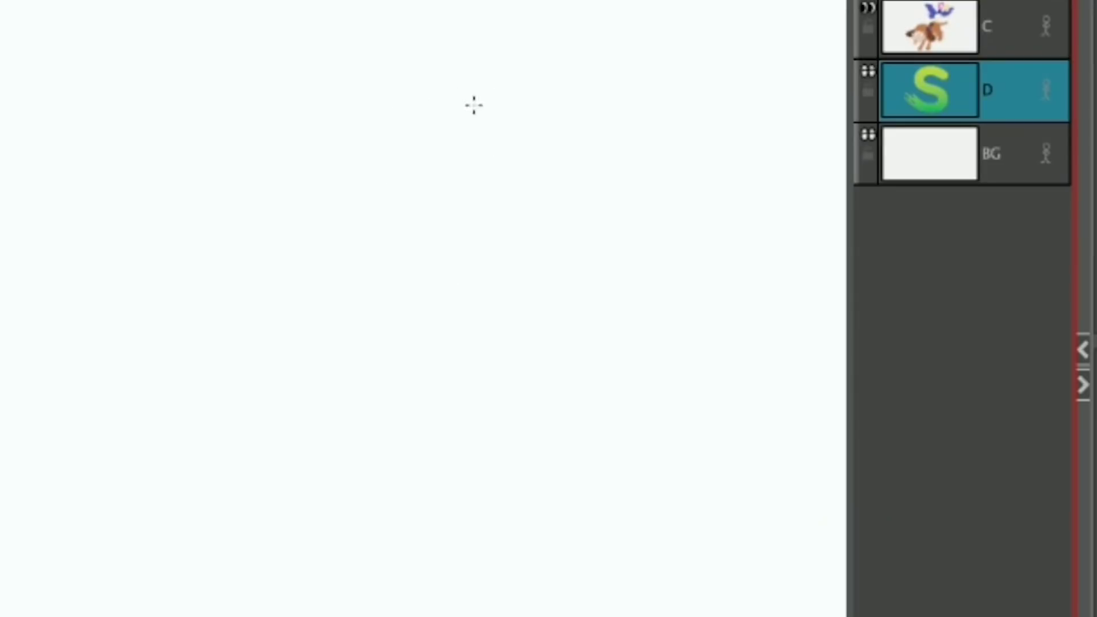
Step: Draw the jackal's head with tall ears, a slanted eye with pupil and brow lines
{"action": "mouse_move", "coordinate": [459, 84]}
{"action": "left_mouse_down"}
{"action": "mouse_move", "coordinate": [299, 200]}
{"action": "mouse_move", "coordinate": [497, 300]}
{"action": "left_mouse_up"}
{"action": "left_click_drag", "start_coordinate": [392, 233], "coordinate": [544, 196]}
{"action": "left_click_drag", "start_coordinate": [660, 123], "coordinate": [686, 318]}
{"action": "left_click_drag", "start_coordinate": [490, 12], "coordinate": [440, 265]}
{"action": "left_click_drag", "start_coordinate": [160, 514], "coordinate": [404, 461]}
{"action": "left_click_drag", "start_coordinate": [575, 49], "coordinate": [600, 123]}
{"action": "left_click_drag", "start_coordinate": [343, 380], "coordinate": [355, 441]}
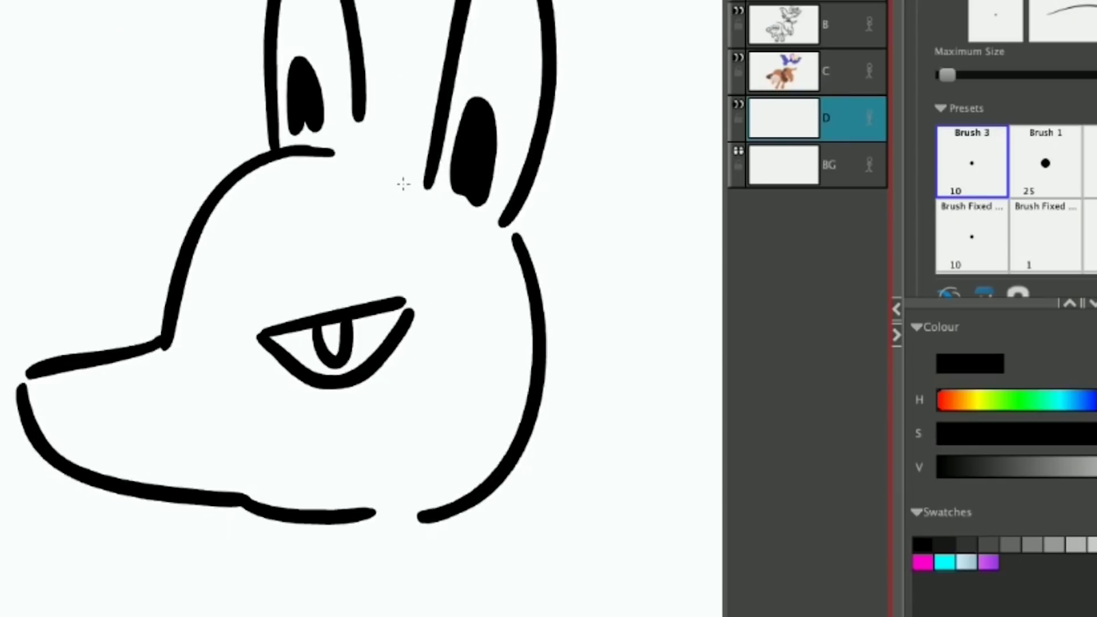
{"action": "mouse_move", "coordinate": [426, 184]}
{"action": "left_mouse_down"}
{"action": "mouse_move", "coordinate": [247, 312]}
{"action": "mouse_move", "coordinate": [520, 232]}
{"action": "left_mouse_up"}
{"action": "left_click_drag", "start_coordinate": [453, 344], "coordinate": [447, 228]}
Step: Draw the long snout, lower jaw and chin arc, trying out teeth below the jaw
{"action": "left_click_drag", "start_coordinate": [517, 287], "coordinate": [252, 306]}
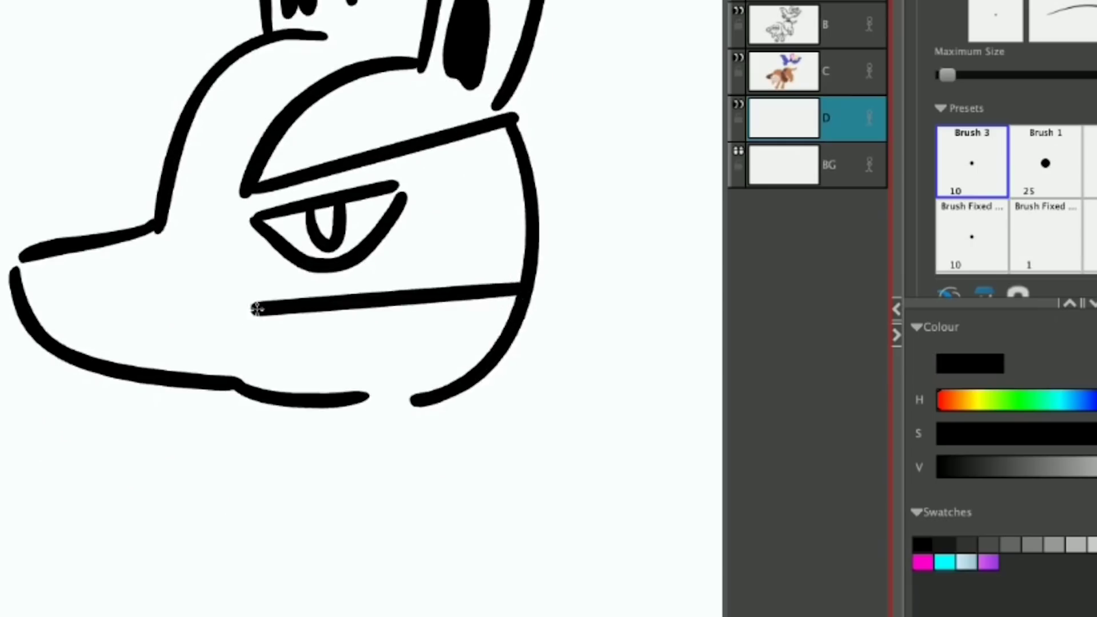
{"action": "mouse_move", "coordinate": [28, 308]}
{"action": "left_mouse_down"}
{"action": "mouse_move", "coordinate": [108, 280]}
{"action": "mouse_move", "coordinate": [251, 302]}
{"action": "left_mouse_up"}
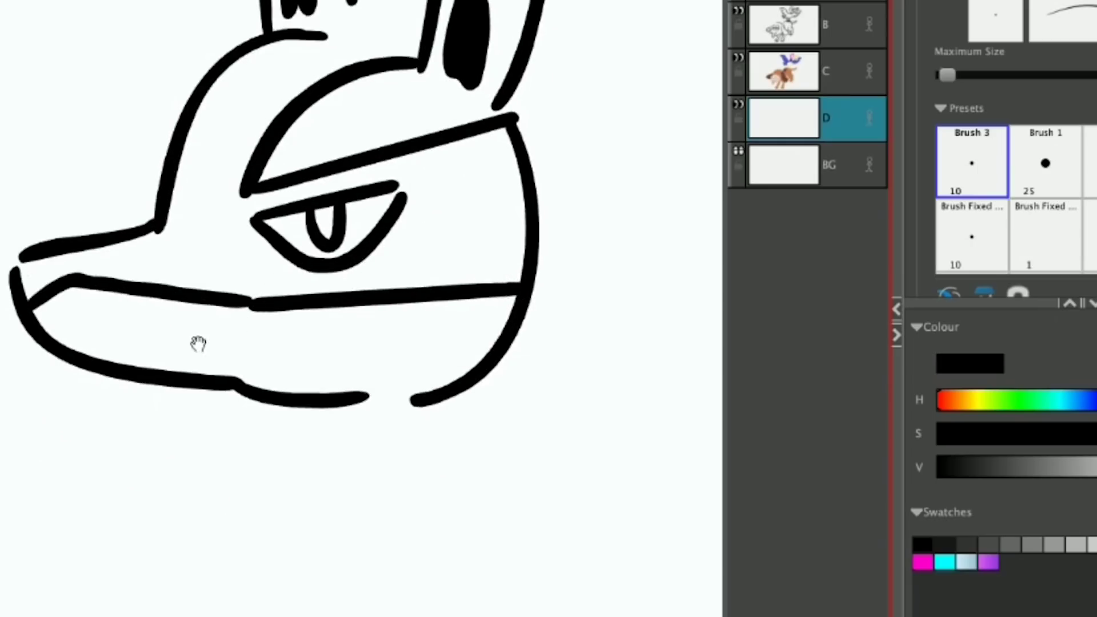
{"action": "left_click_drag", "start_coordinate": [246, 371], "coordinate": [327, 355]}
{"action": "key", "text": "ctrl+z"}
{"action": "left_click_drag", "start_coordinate": [252, 371], "coordinate": [347, 343]}
{"action": "mouse_move", "coordinate": [351, 381]}
{"action": "left_mouse_down"}
{"action": "mouse_move", "coordinate": [339, 249]}
{"action": "mouse_move", "coordinate": [339, 298]}
{"action": "left_mouse_up"}
{"action": "mouse_move", "coordinate": [393, 269]}
{"action": "left_mouse_down"}
{"action": "mouse_move", "coordinate": [391, 303]}
{"action": "mouse_move", "coordinate": [393, 289]}
{"action": "left_mouse_up"}
{"action": "key", "text": "ctrl+z"}
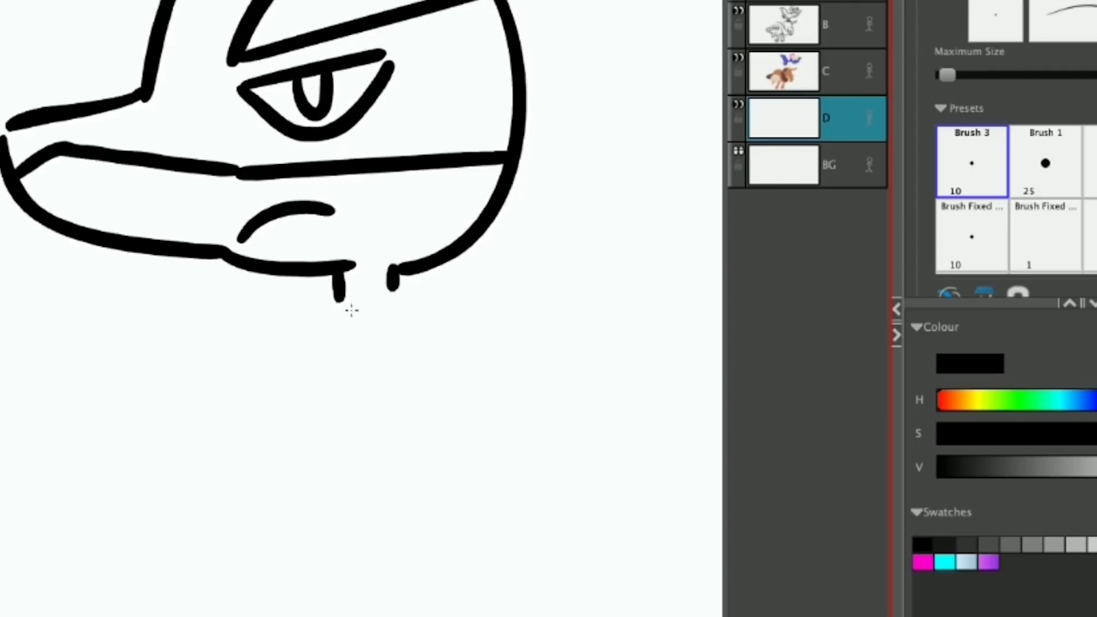
{"action": "mouse_move", "coordinate": [306, 330]}
{"action": "left_mouse_down"}
{"action": "mouse_move", "coordinate": [297, 316]}
{"action": "mouse_move", "coordinate": [429, 317]}
{"action": "mouse_move", "coordinate": [431, 282]}
{"action": "mouse_move", "coordinate": [445, 302]}
{"action": "left_mouse_up"}
{"action": "key", "text": "ctrl+z"}
Step: Draw a long reaching arm ending in a paw with a triangular thumb
{"action": "scroll", "coordinate": [384, 314], "scroll_direction": "down", "scroll_amount": 2}
{"action": "scroll", "coordinate": [460, 245], "scroll_direction": "up", "scroll_amount": 1}
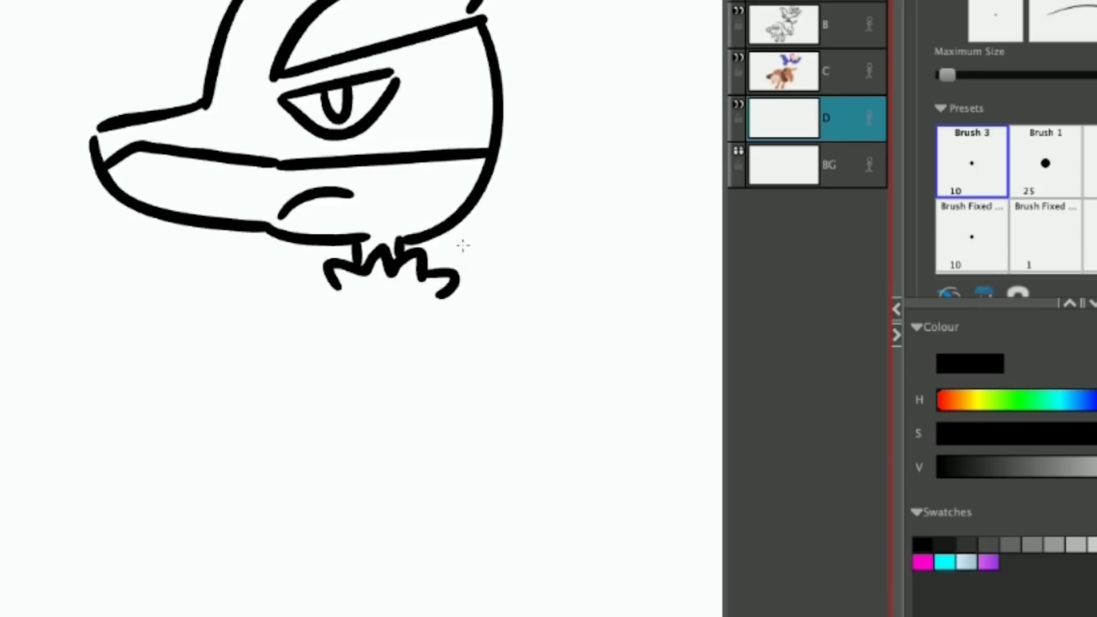
{"action": "left_click_drag", "start_coordinate": [403, 257], "coordinate": [406, 273]}
{"action": "key", "text": "ctrl+z"}
{"action": "left_click_drag", "start_coordinate": [274, 80], "coordinate": [419, 386]}
{"action": "left_click_drag", "start_coordinate": [318, 208], "coordinate": [377, 245]}
{"action": "left_click_drag", "start_coordinate": [368, 197], "coordinate": [360, 215]}
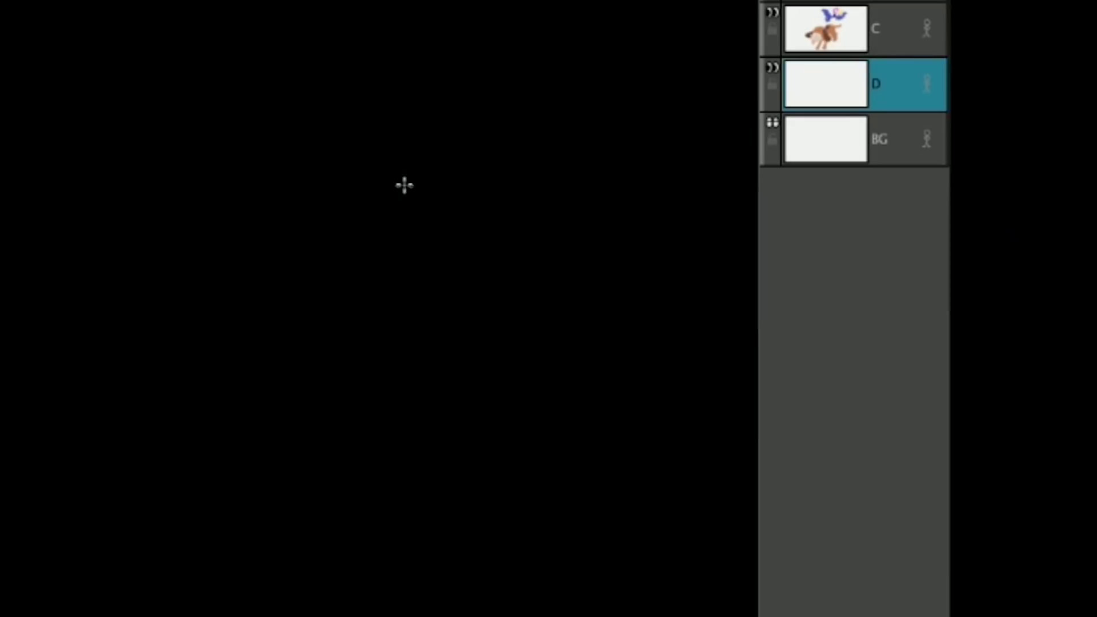
{"action": "left_click_drag", "start_coordinate": [311, 57], "coordinate": [176, 234]}
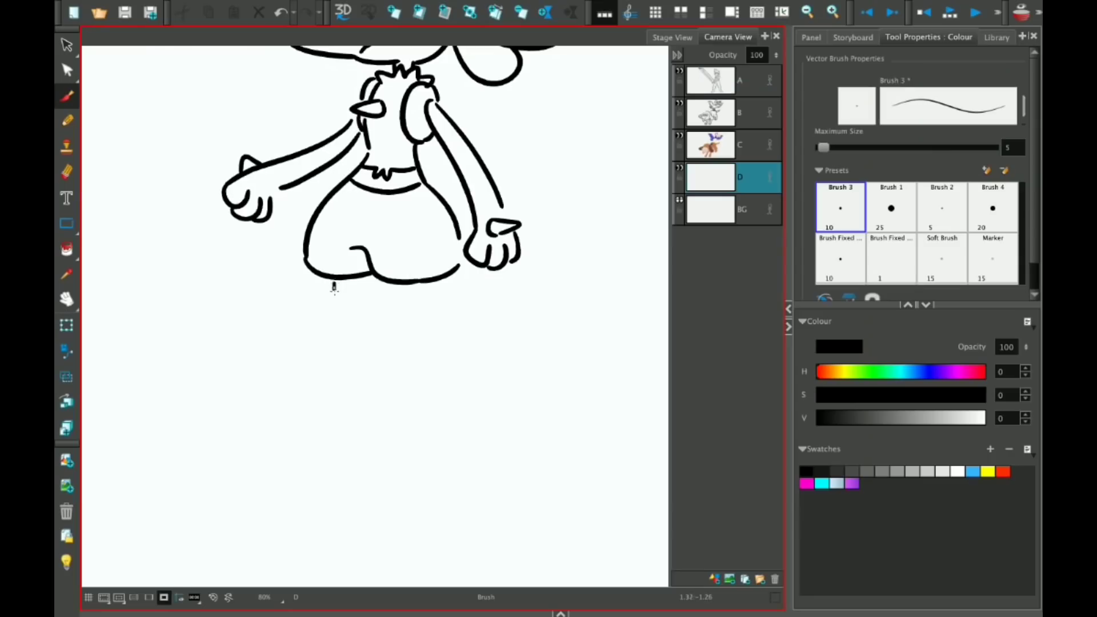
Step: Draw both legs down from the body with a toed foot
{"action": "left_click_drag", "start_coordinate": [334, 288], "coordinate": [325, 373]}
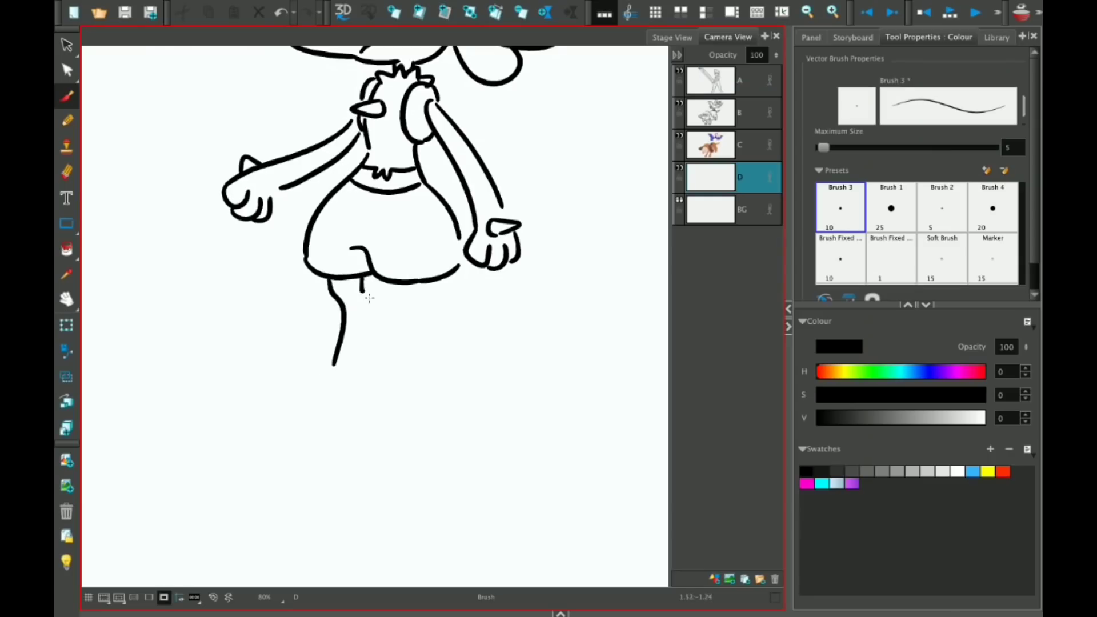
{"action": "left_click_drag", "start_coordinate": [363, 289], "coordinate": [361, 400]}
{"action": "mouse_move", "coordinate": [353, 313]}
{"action": "left_mouse_down"}
{"action": "mouse_move", "coordinate": [329, 357]}
{"action": "mouse_move", "coordinate": [337, 376]}
{"action": "mouse_move", "coordinate": [372, 374]}
{"action": "left_mouse_up"}
{"action": "left_click_drag", "start_coordinate": [437, 266], "coordinate": [393, 284]}
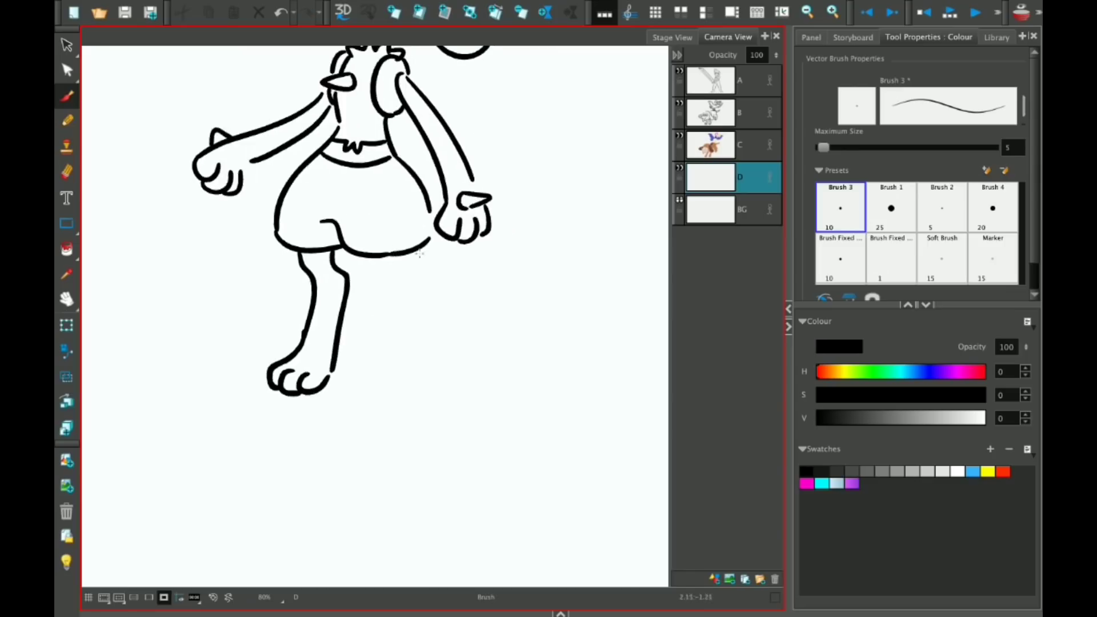
{"action": "key", "text": "ctrl+z"}
{"action": "mouse_move", "coordinate": [423, 248]}
{"action": "left_mouse_down"}
{"action": "mouse_move", "coordinate": [416, 279]}
{"action": "mouse_move", "coordinate": [438, 356]}
{"action": "left_mouse_up"}
{"action": "key", "text": "ctrl+z"}
{"action": "left_click_drag", "start_coordinate": [423, 255], "coordinate": [438, 358]}
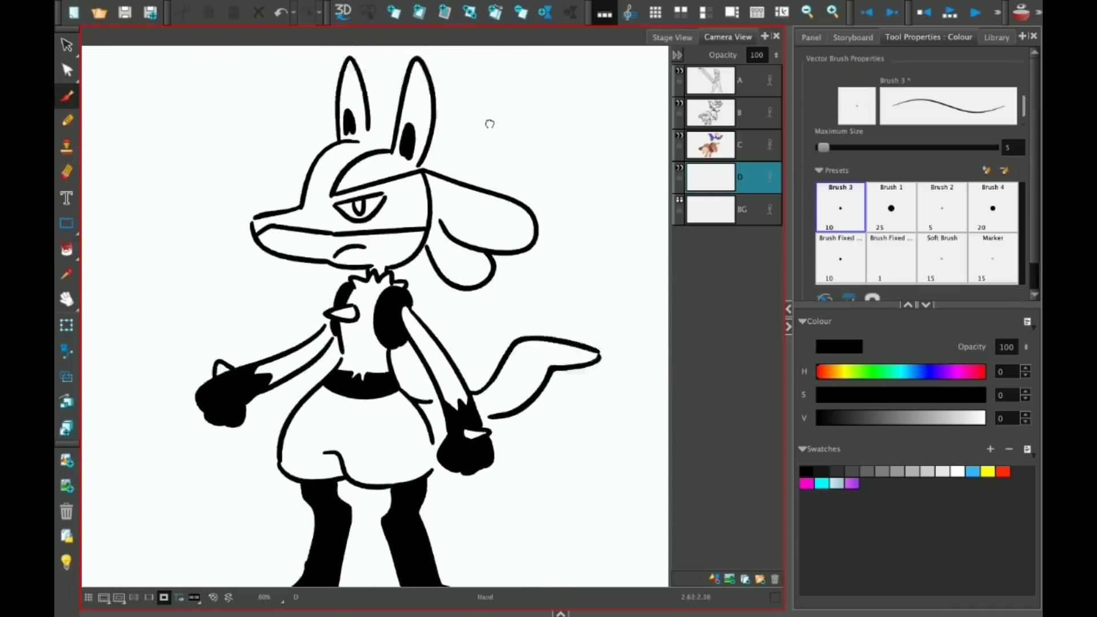
Step: Add a short stroke across the ear base while viewing the whole character
{"action": "left_click_drag", "start_coordinate": [476, 113], "coordinate": [441, 152]}
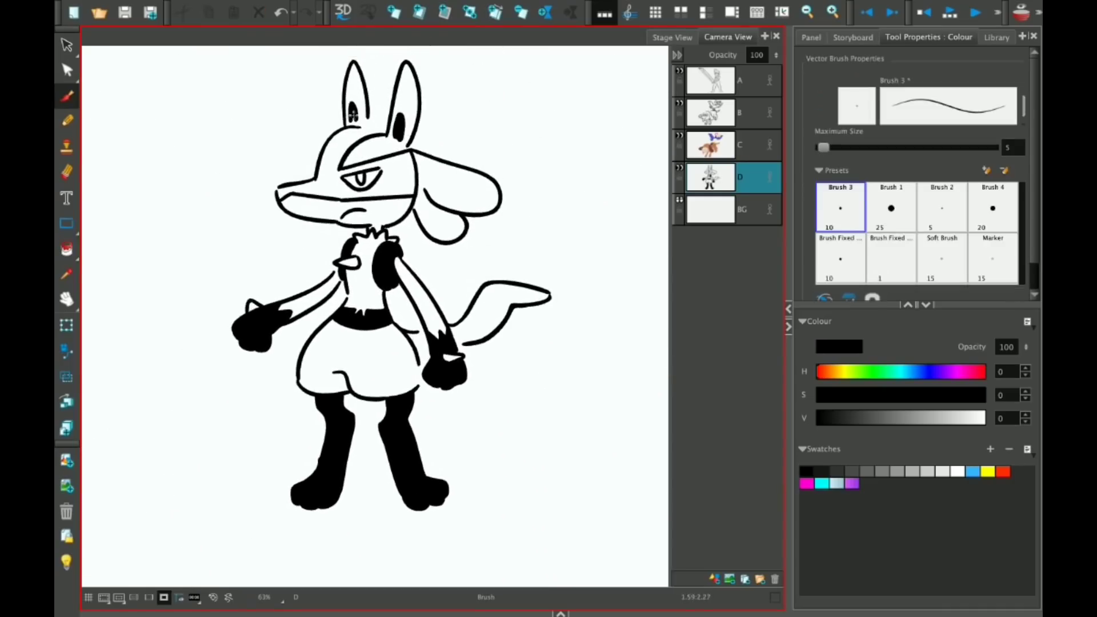
{"action": "scroll", "coordinate": [352, 116], "scroll_direction": "up", "scroll_amount": 1}
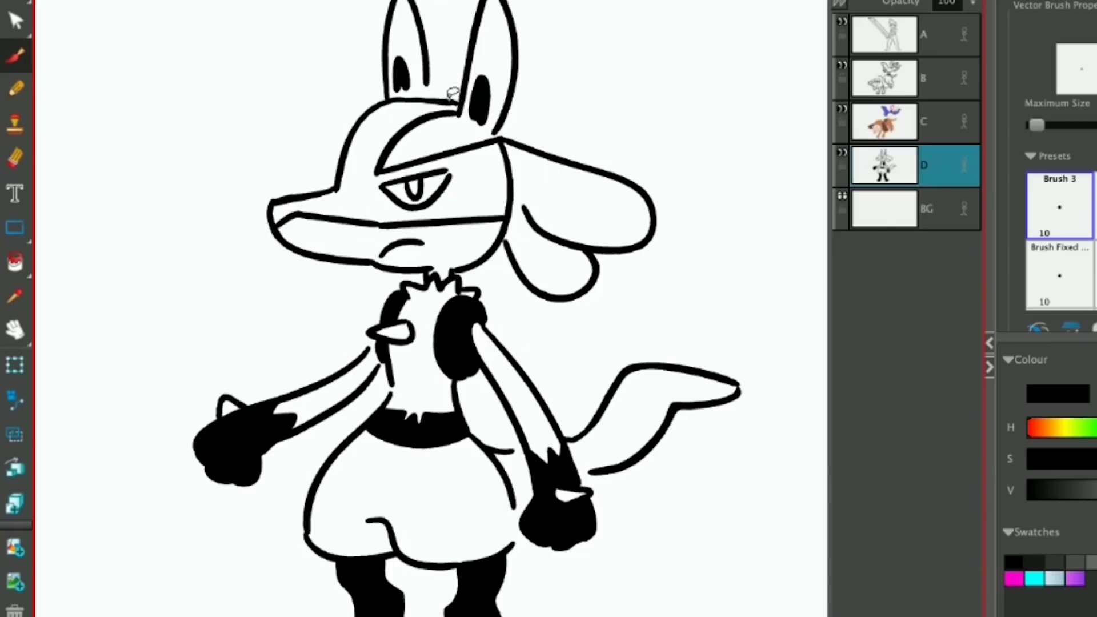
{"action": "left_click_drag", "start_coordinate": [361, 129], "coordinate": [400, 133]}
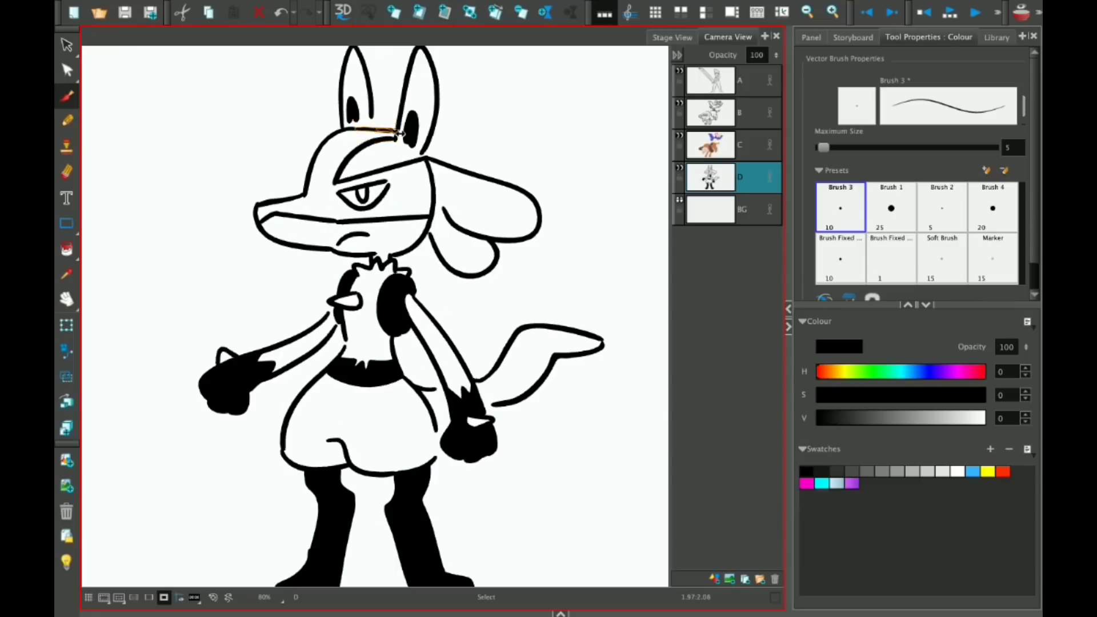
{"action": "scroll", "coordinate": [451, 117], "scroll_direction": "down", "scroll_amount": 2}
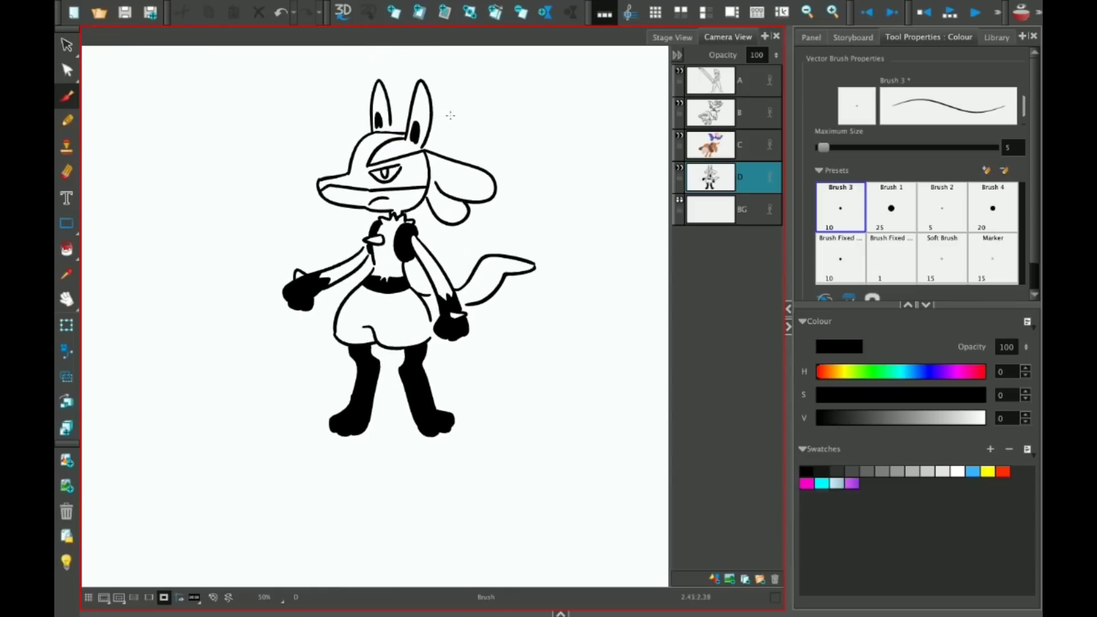
{"action": "scroll", "coordinate": [502, 122], "scroll_direction": "down", "scroll_amount": 2}
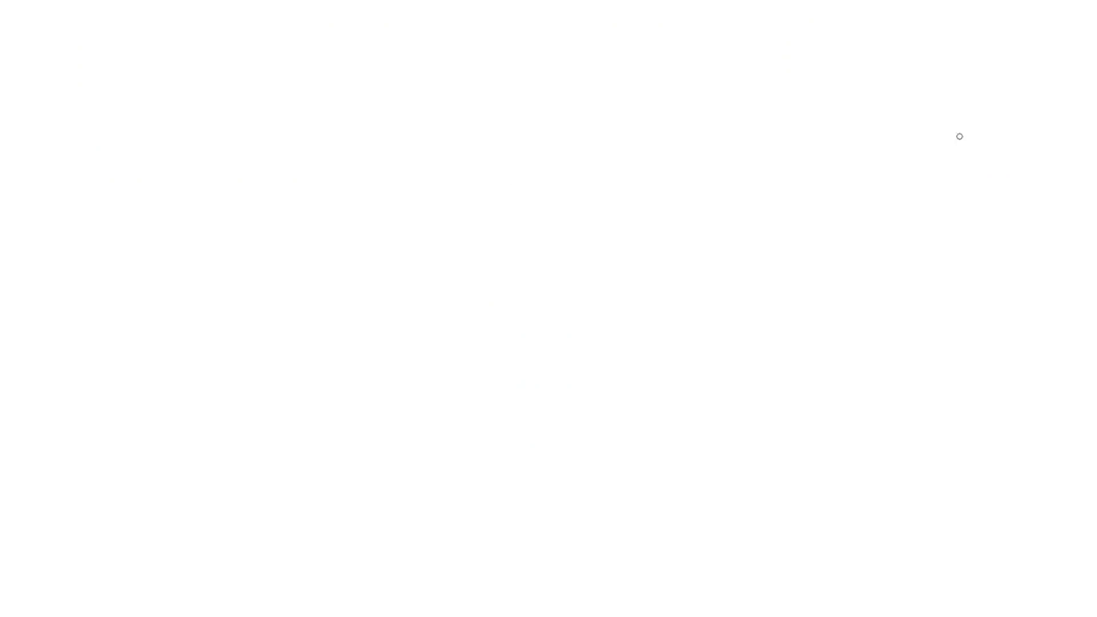
Step: Outline the long dress with sleeves, shoulders, neckline and a shoe
{"action": "mouse_move", "coordinate": [657, 219]}
{"action": "left_mouse_down"}
{"action": "mouse_move", "coordinate": [553, 508]}
{"action": "mouse_move", "coordinate": [507, 203]}
{"action": "mouse_move", "coordinate": [491, 178]}
{"action": "mouse_move", "coordinate": [649, 184]}
{"action": "mouse_move", "coordinate": [624, 172]}
{"action": "left_mouse_up"}
{"action": "left_click_drag", "start_coordinate": [491, 178], "coordinate": [625, 172]}
{"action": "left_click_drag", "start_coordinate": [767, 318], "coordinate": [759, 319]}
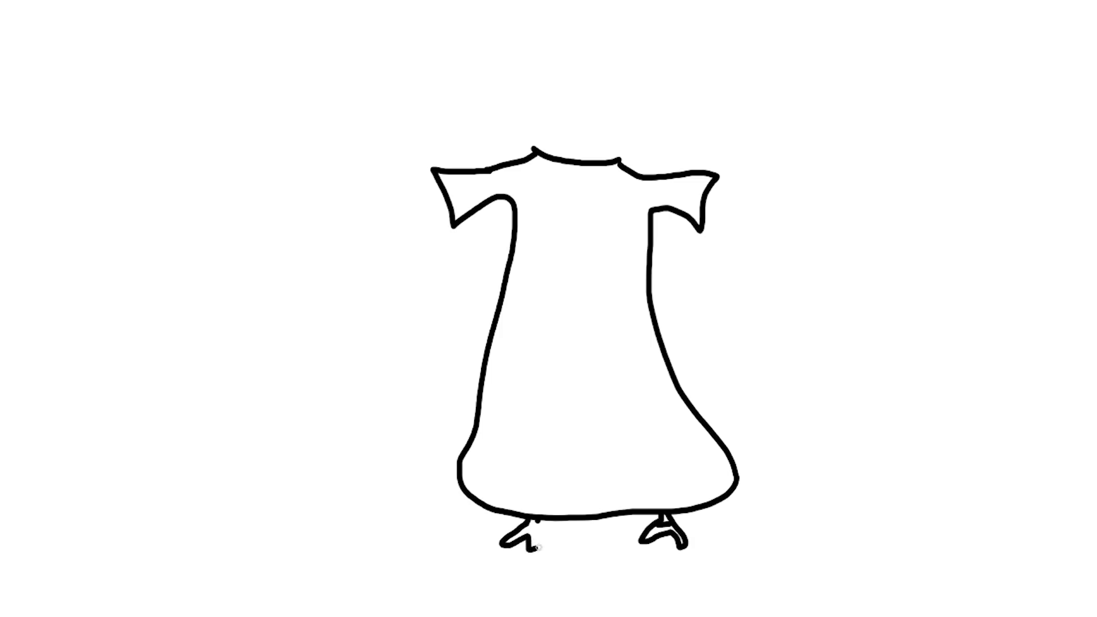
{"action": "mouse_move", "coordinate": [536, 547]}
{"action": "left_mouse_down"}
{"action": "mouse_move", "coordinate": [540, 533]}
{"action": "mouse_move", "coordinate": [523, 530]}
{"action": "left_mouse_up"}
Step: Draw the neck and head with lashed eyes, pupils, a nose dot and smiling mouth
{"action": "left_click_drag", "start_coordinate": [505, 315], "coordinate": [501, 274]}
{"action": "left_click_drag", "start_coordinate": [613, 282], "coordinate": [619, 320]}
{"action": "mouse_move", "coordinate": [492, 206]}
{"action": "left_mouse_down"}
{"action": "mouse_move", "coordinate": [542, 205]}
{"action": "mouse_move", "coordinate": [512, 148]}
{"action": "mouse_move", "coordinate": [496, 206]}
{"action": "left_mouse_up"}
{"action": "key", "text": "ctrl+z"}
{"action": "left_click_drag", "start_coordinate": [570, 200], "coordinate": [612, 217]}
{"action": "left_click_drag", "start_coordinate": [594, 163], "coordinate": [595, 178]}
{"action": "mouse_move", "coordinate": [518, 165]}
{"action": "left_mouse_down"}
{"action": "mouse_move", "coordinate": [519, 179]}
{"action": "mouse_move", "coordinate": [496, 151]}
{"action": "left_mouse_up"}
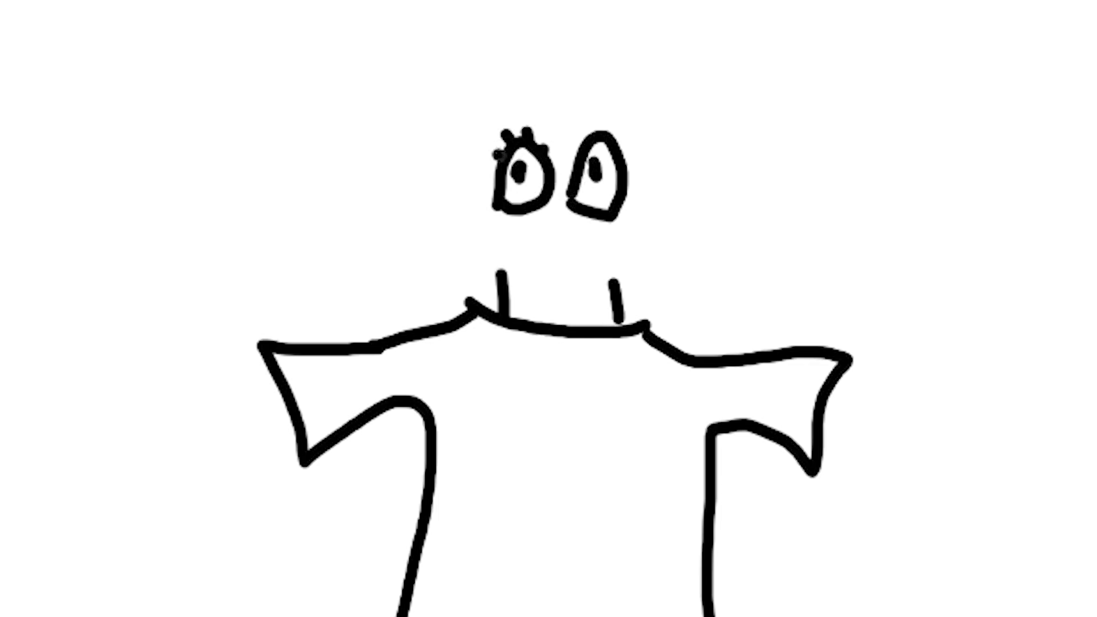
{"action": "left_click_drag", "start_coordinate": [571, 136], "coordinate": [629, 152]}
{"action": "left_click_drag", "start_coordinate": [545, 218], "coordinate": [554, 211]}
{"action": "mouse_move", "coordinate": [482, 331]}
{"action": "left_mouse_down"}
{"action": "mouse_move", "coordinate": [537, 340]}
{"action": "mouse_move", "coordinate": [514, 351]}
{"action": "left_mouse_up"}
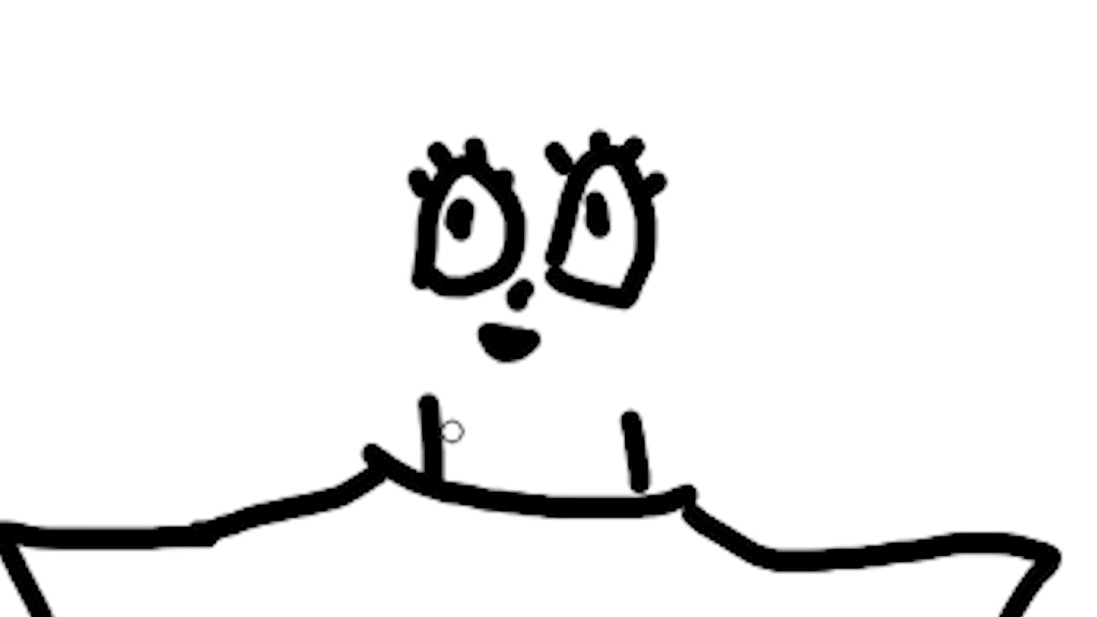
Step: Draw the roof-shaped hairline and long hair framing the girl's face
{"action": "left_click_drag", "start_coordinate": [532, 64], "coordinate": [703, 140]}
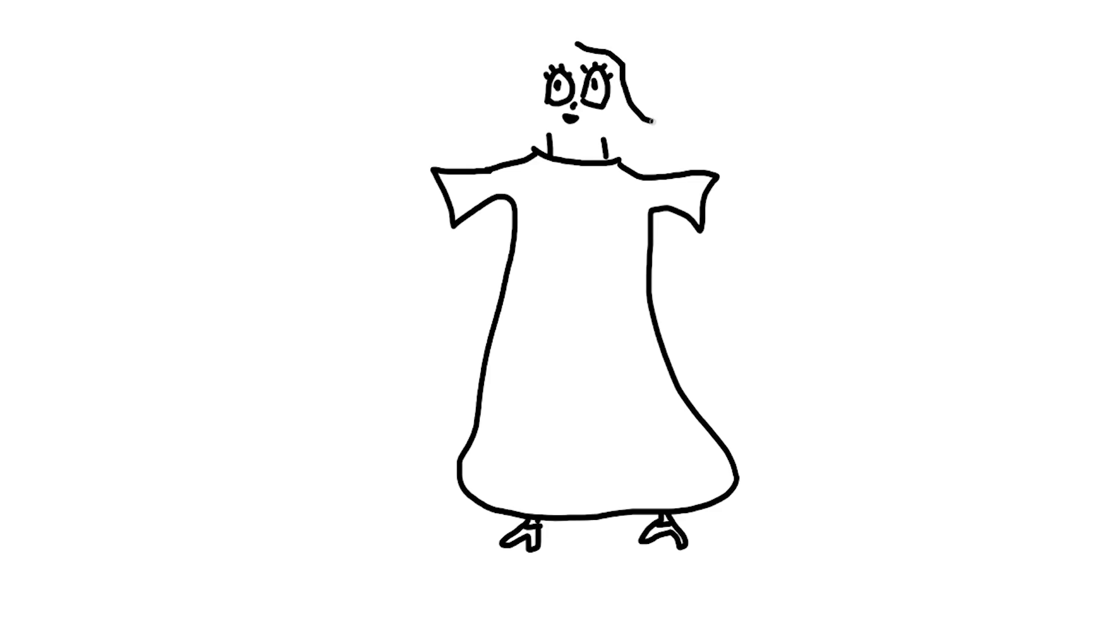
{"action": "key", "text": "ctrl+z"}
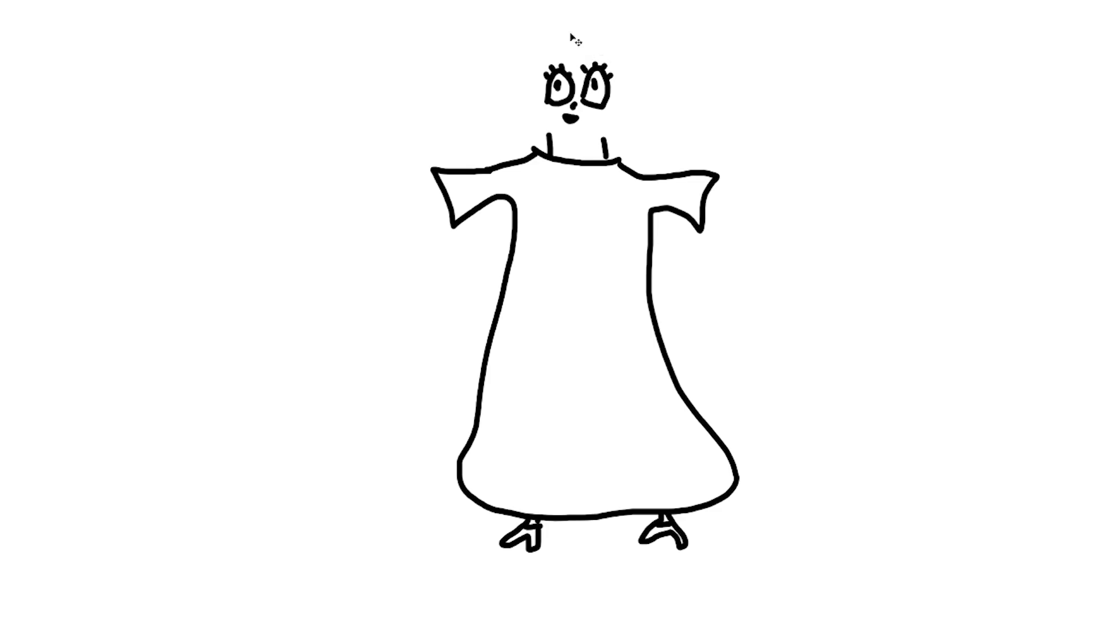
{"action": "left_click_drag", "start_coordinate": [564, 37], "coordinate": [634, 104]}
{"action": "left_click_drag", "start_coordinate": [565, 39], "coordinate": [534, 86]}
{"action": "scroll", "coordinate": [573, 12], "scroll_direction": "up", "scroll_amount": 5}
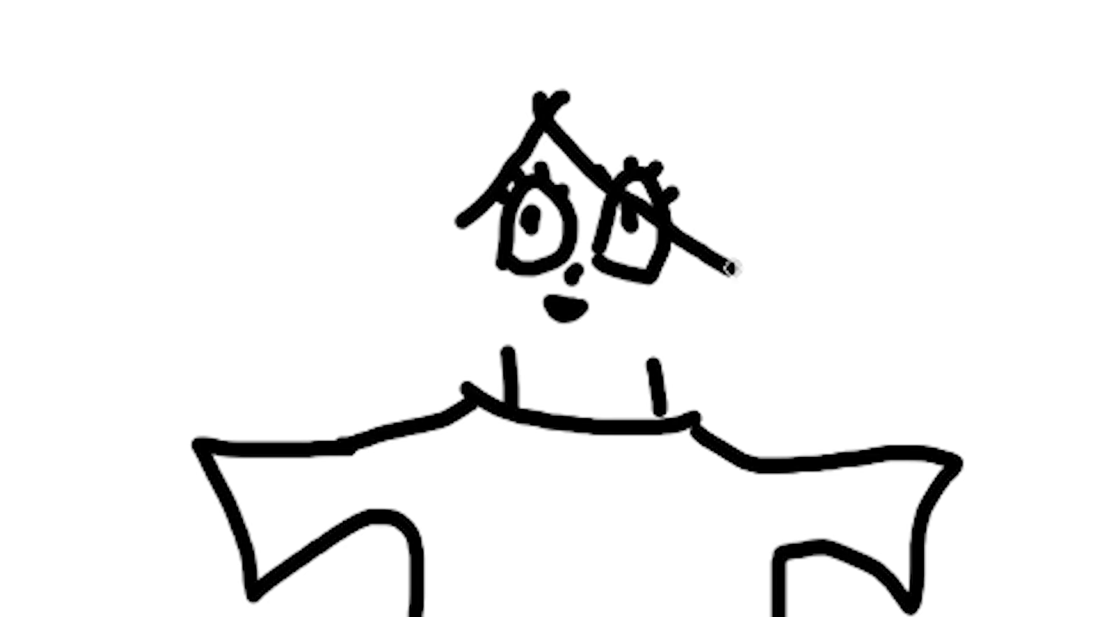
{"action": "mouse_move", "coordinate": [512, 31]}
{"action": "left_mouse_down"}
{"action": "mouse_move", "coordinate": [644, 73]}
{"action": "mouse_move", "coordinate": [788, 303]}
{"action": "mouse_move", "coordinate": [791, 366]}
{"action": "left_mouse_up"}
{"action": "left_click_drag", "start_coordinate": [551, 37], "coordinate": [519, 120]}
{"action": "left_click_drag", "start_coordinate": [604, 138], "coordinate": [632, 109]}
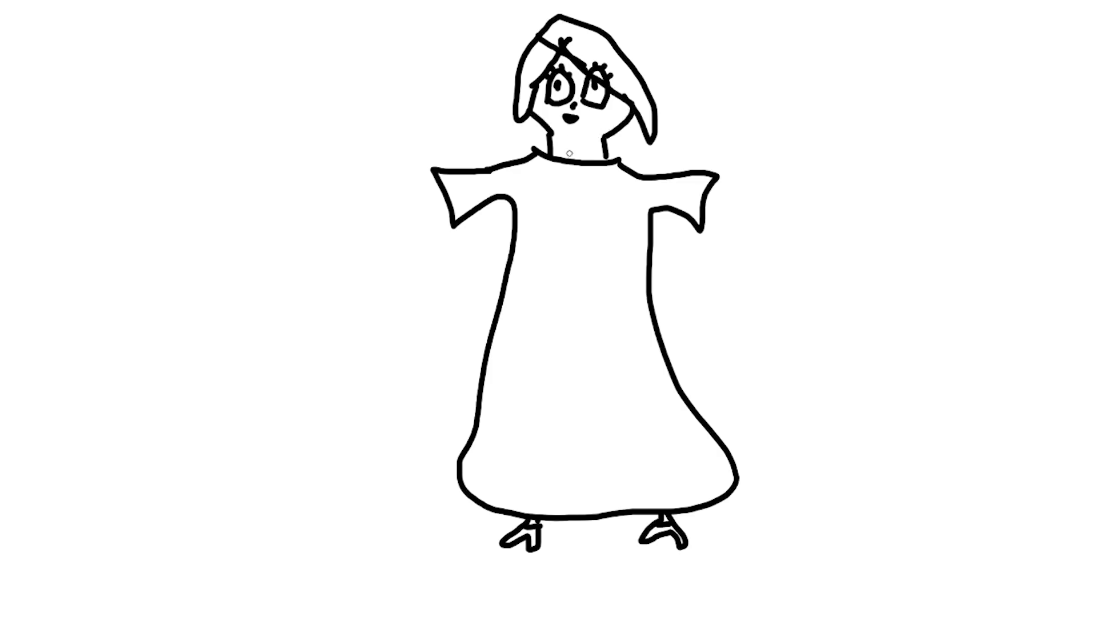
Step: Add the arm holding a star-tipped wand, a flying smiling star, a crown and dress stars
{"action": "left_click_drag", "start_coordinate": [561, 133], "coordinate": [581, 132]}
{"action": "left_click_drag", "start_coordinate": [708, 195], "coordinate": [732, 194]}
{"action": "mouse_move", "coordinate": [440, 188]}
{"action": "left_mouse_down"}
{"action": "mouse_move", "coordinate": [308, 149]}
{"action": "mouse_move", "coordinate": [412, 185]}
{"action": "left_mouse_up"}
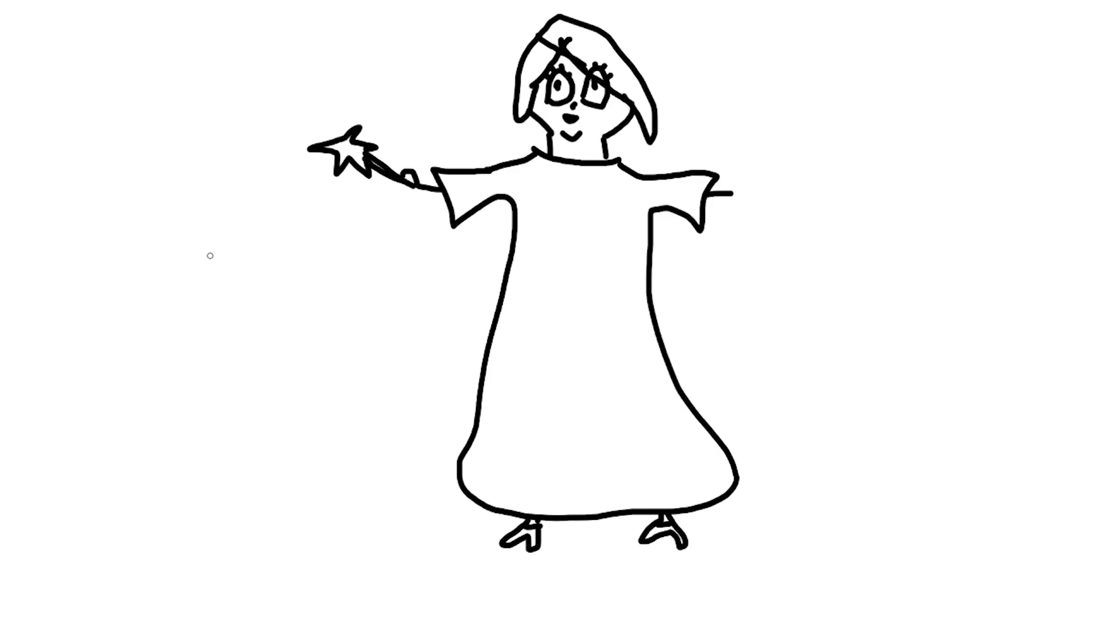
{"action": "mouse_move", "coordinate": [429, 226]}
{"action": "left_mouse_down"}
{"action": "mouse_move", "coordinate": [639, 221]}
{"action": "mouse_move", "coordinate": [735, 239]}
{"action": "left_mouse_up"}
{"action": "left_click_drag", "start_coordinate": [460, 37], "coordinate": [807, 111]}
{"action": "left_click_drag", "start_coordinate": [469, 72], "coordinate": [817, 112]}
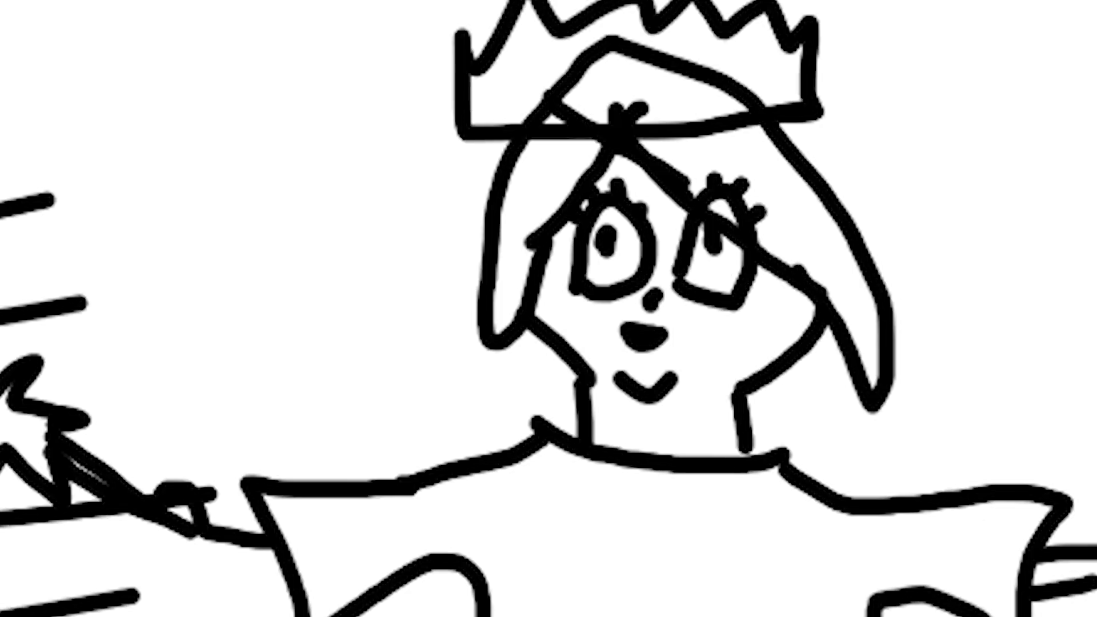
{"action": "left_click_drag", "start_coordinate": [609, 321], "coordinate": [612, 340]}
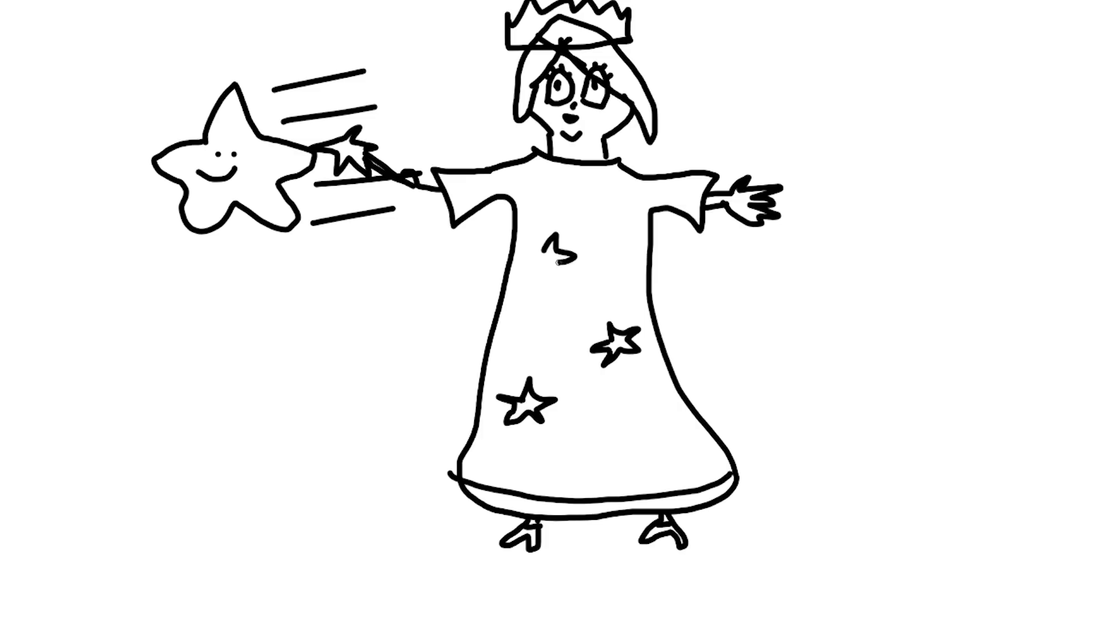
Step: Finish the dress star and start the warrior's ear and hair strokes
{"action": "left_click_drag", "start_coordinate": [549, 268], "coordinate": [546, 249]}
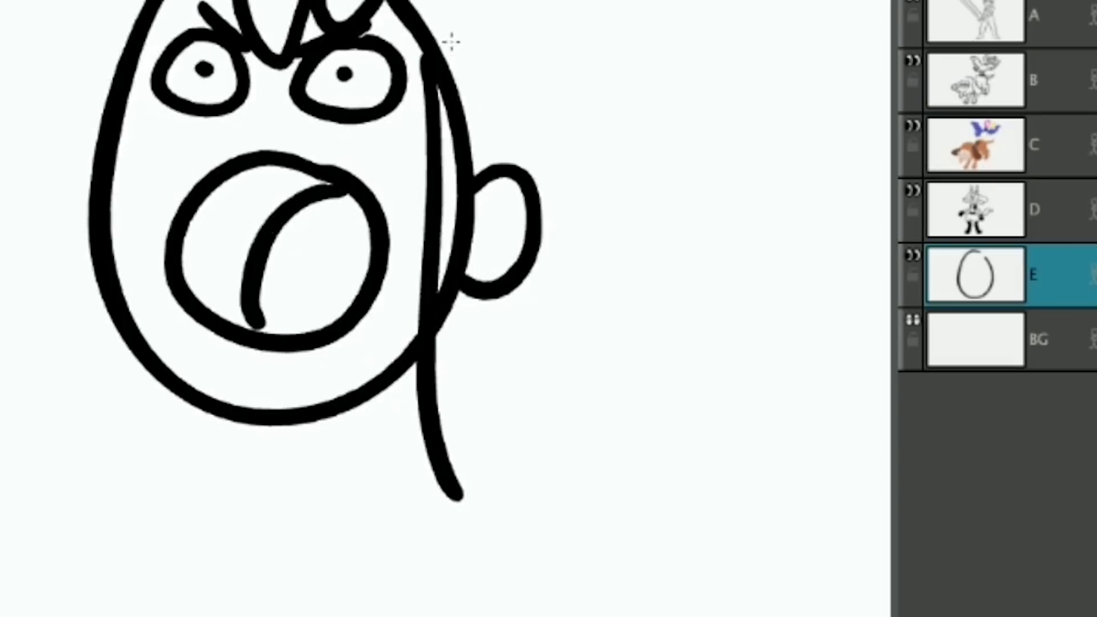
{"action": "left_click_drag", "start_coordinate": [460, 80], "coordinate": [533, 460]}
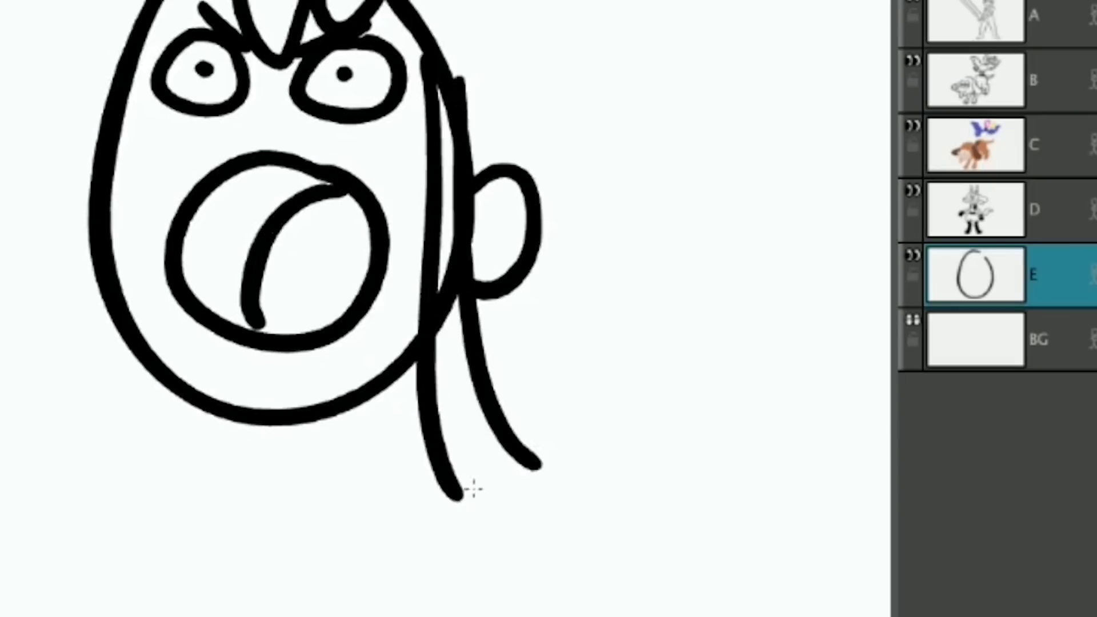
{"action": "left_click_drag", "start_coordinate": [473, 489], "coordinate": [531, 457]}
{"action": "mouse_move", "coordinate": [280, 149]}
{"action": "left_mouse_down"}
{"action": "mouse_move", "coordinate": [436, 166]}
{"action": "mouse_move", "coordinate": [489, 208]}
{"action": "mouse_move", "coordinate": [441, 152]}
{"action": "mouse_move", "coordinate": [525, 273]}
{"action": "left_mouse_up"}
{"action": "key", "text": "ctrl+z"}
Step: Draw the left hair tuft, long hair streaming down-left, and the chin
{"action": "key", "text": "ctrl+z"}
{"action": "key", "text": "ctrl+z"}
{"action": "scroll", "coordinate": [524, 273], "scroll_direction": "down", "scroll_amount": 1}
{"action": "left_click_drag", "start_coordinate": [262, 77], "coordinate": [114, 235]}
{"action": "key", "text": "ctrl+z"}
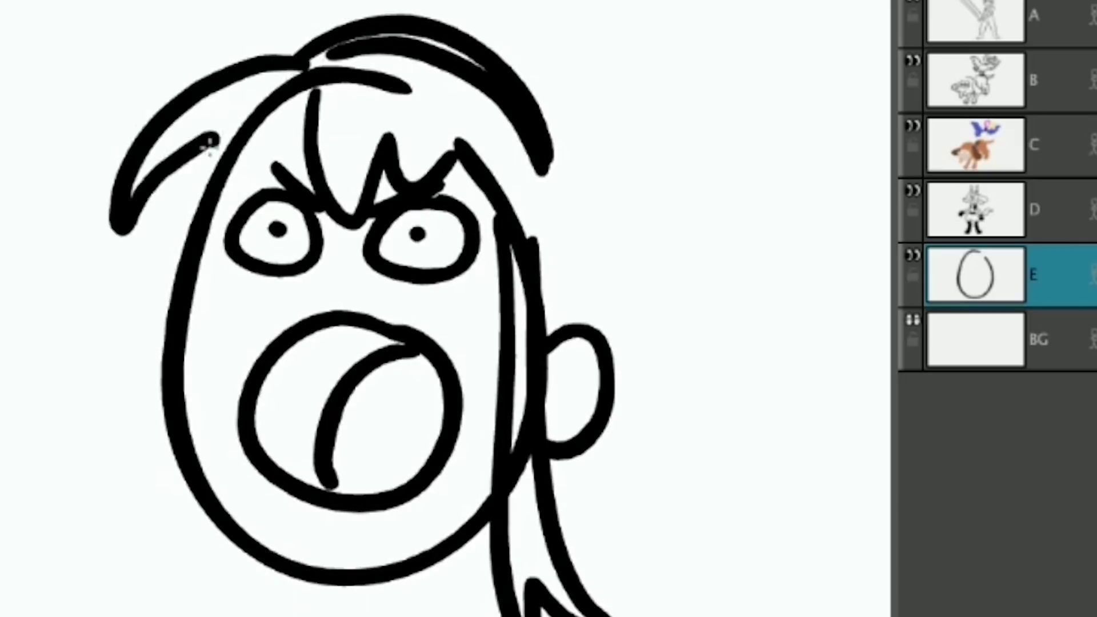
{"action": "left_click_drag", "start_coordinate": [220, 140], "coordinate": [135, 257]}
{"action": "scroll", "coordinate": [190, 291], "scroll_direction": "up", "scroll_amount": 1}
{"action": "mouse_move", "coordinate": [212, 214]}
{"action": "left_mouse_down"}
{"action": "mouse_move", "coordinate": [29, 511]}
{"action": "mouse_move", "coordinate": [37, 460]}
{"action": "left_mouse_up"}
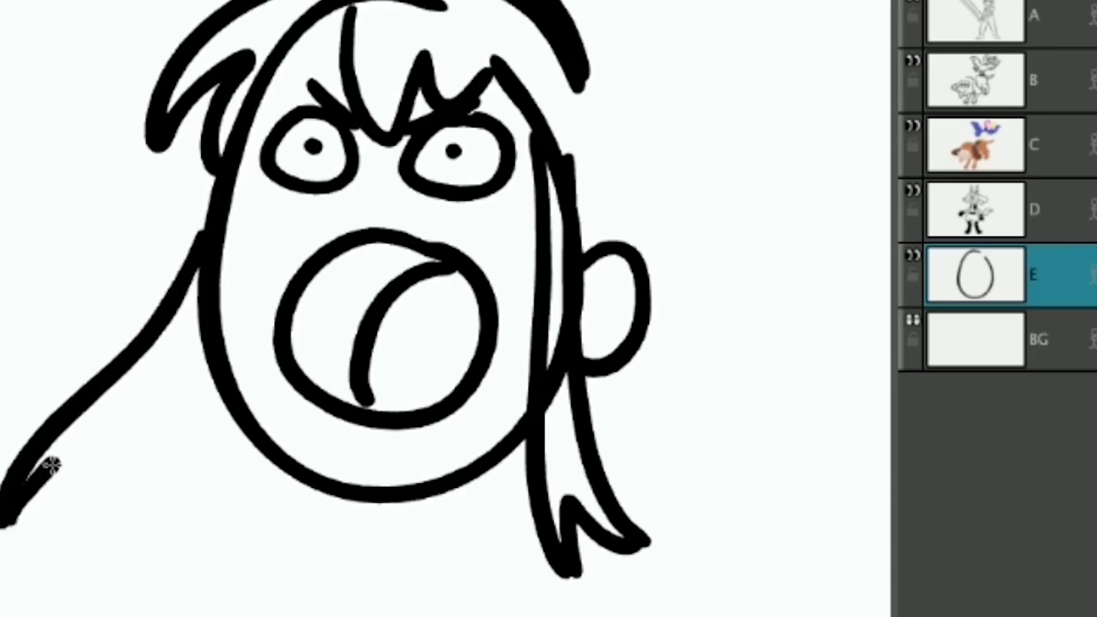
{"action": "left_click_drag", "start_coordinate": [320, 289], "coordinate": [246, 394]}
{"action": "left_click_drag", "start_coordinate": [331, 46], "coordinate": [534, 226]}
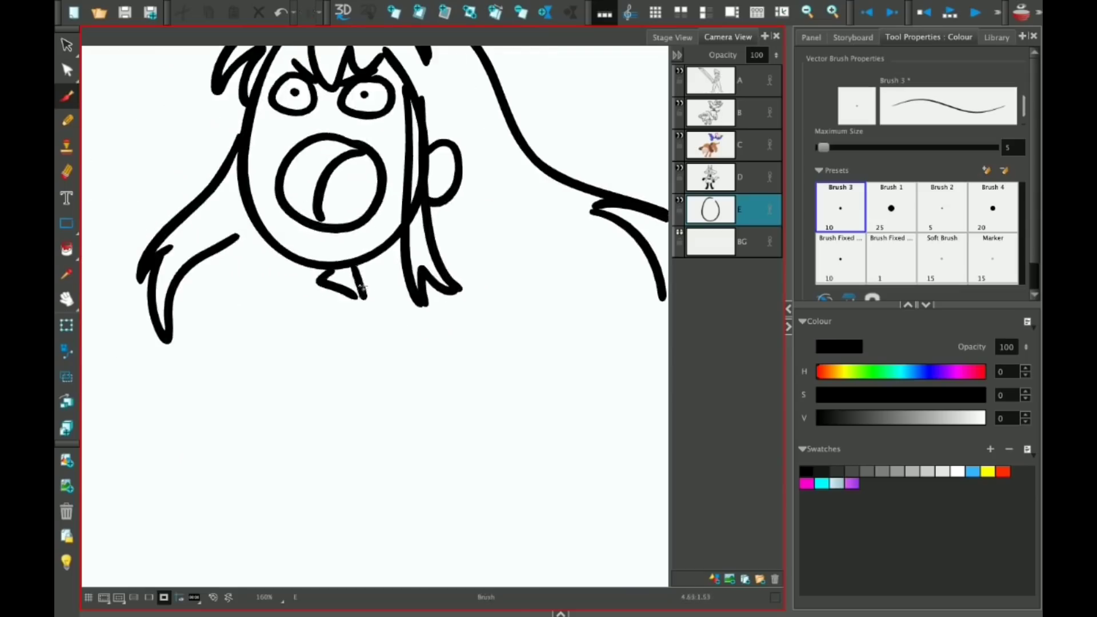
Step: Draw the sweeping cape, chin and neck curves, and a scarf fold
{"action": "left_click_drag", "start_coordinate": [351, 246], "coordinate": [400, 300]}
{"action": "scroll", "coordinate": [407, 245], "scroll_direction": "down", "scroll_amount": 1}
{"action": "left_click_drag", "start_coordinate": [385, 217], "coordinate": [489, 220]}
{"action": "mouse_move", "coordinate": [352, 220]}
{"action": "left_mouse_down"}
{"action": "mouse_move", "coordinate": [429, 229]}
{"action": "mouse_move", "coordinate": [457, 196]}
{"action": "mouse_move", "coordinate": [580, 235]}
{"action": "left_mouse_up"}
{"action": "scroll", "coordinate": [571, 234], "scroll_direction": "down", "scroll_amount": 1}
{"action": "key", "text": "ctrl+z"}
Step: Draw the shoulder line and the outstretched arm
{"action": "left_click_drag", "start_coordinate": [402, 177], "coordinate": [551, 219]}
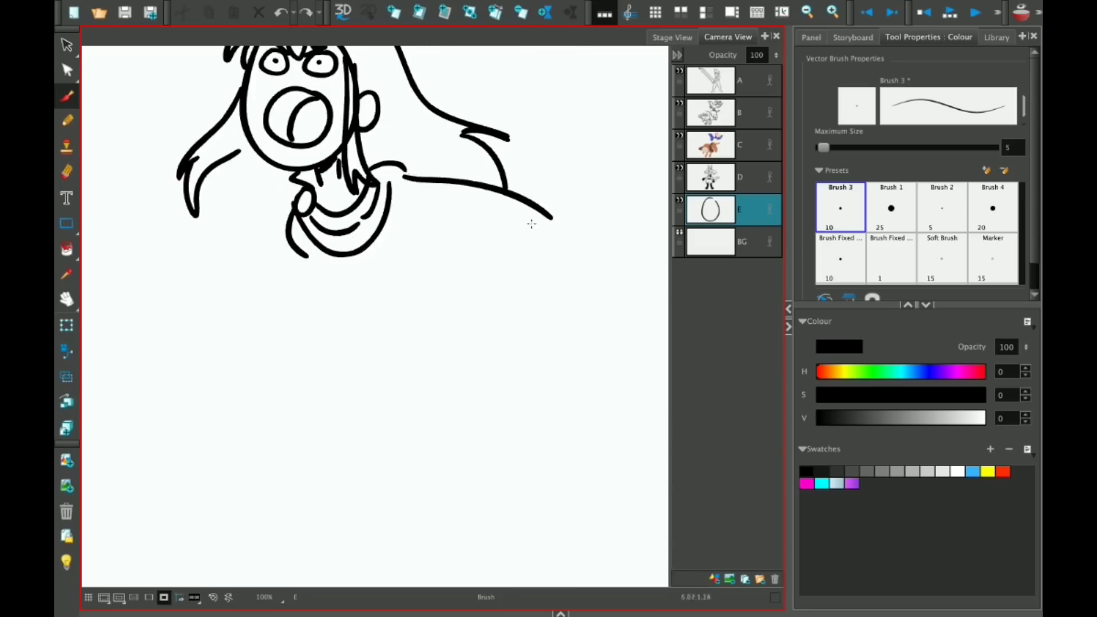
{"action": "mouse_move", "coordinate": [416, 220]}
{"action": "left_mouse_down"}
{"action": "mouse_move", "coordinate": [517, 222]}
{"action": "mouse_move", "coordinate": [567, 243]}
{"action": "left_mouse_up"}
{"action": "key", "text": "ctrl+z"}
{"action": "left_click_drag", "start_coordinate": [517, 218], "coordinate": [555, 277]}
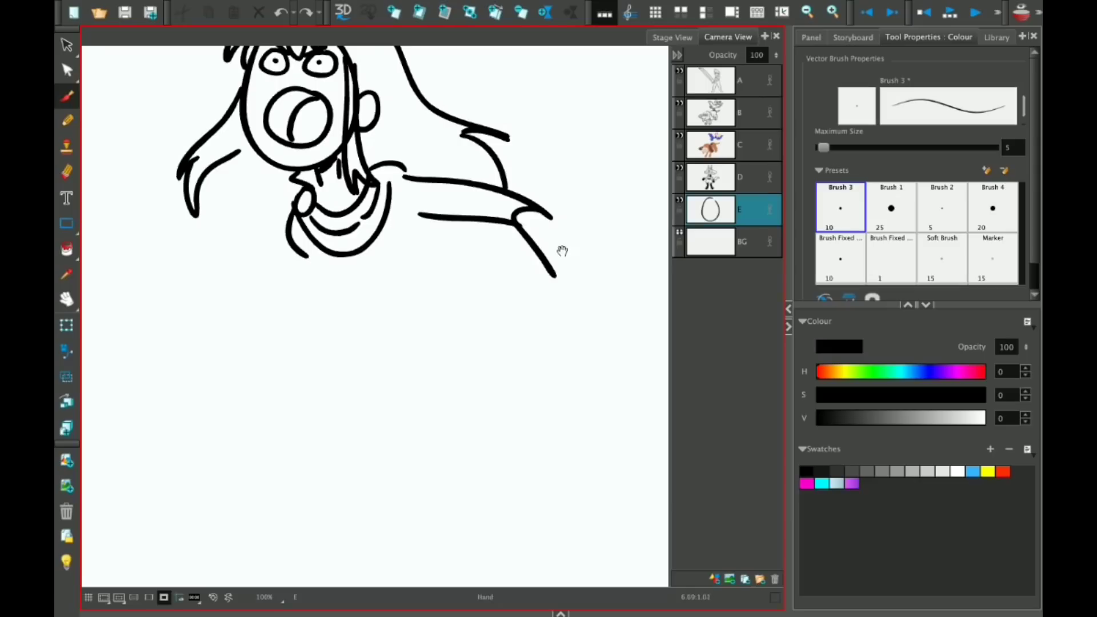
{"action": "scroll", "coordinate": [549, 247], "scroll_direction": "down", "scroll_amount": 1}
{"action": "mouse_move", "coordinate": [511, 199]}
{"action": "left_mouse_down"}
{"action": "mouse_move", "coordinate": [545, 264]}
{"action": "mouse_move", "coordinate": [501, 264]}
{"action": "mouse_move", "coordinate": [528, 278]}
{"action": "mouse_move", "coordinate": [552, 241]}
{"action": "left_mouse_up"}
{"action": "scroll", "coordinate": [531, 251], "scroll_direction": "down", "scroll_amount": 1}
Step: Add the fist at the arm's end and a long diagonal sword
{"action": "left_click_drag", "start_coordinate": [470, 242], "coordinate": [522, 266]}
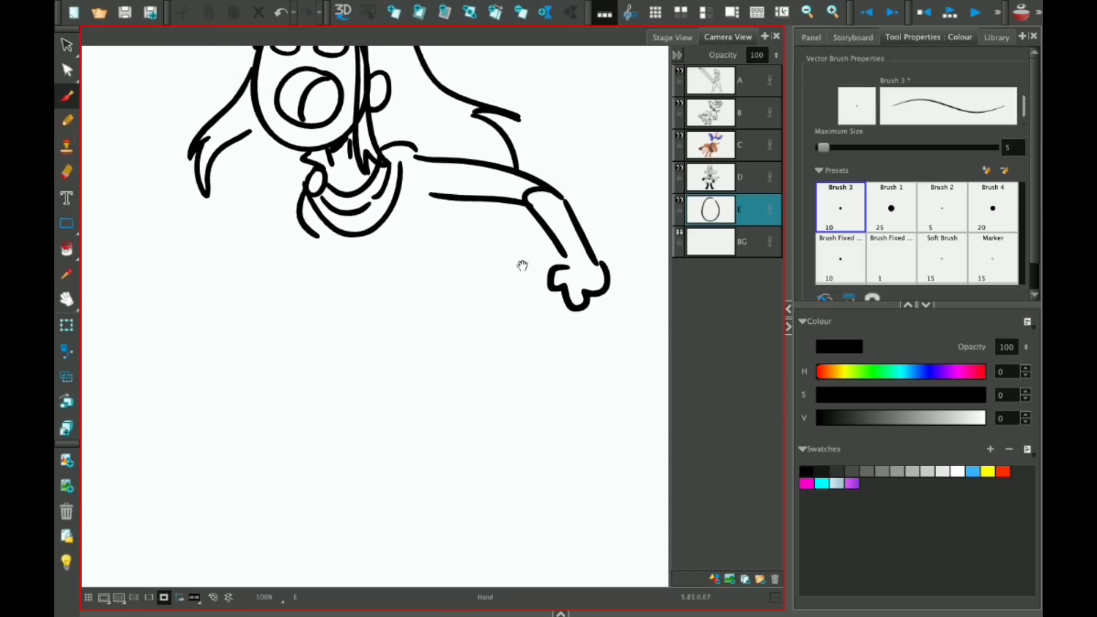
{"action": "left_click_drag", "start_coordinate": [430, 201], "coordinate": [417, 245]}
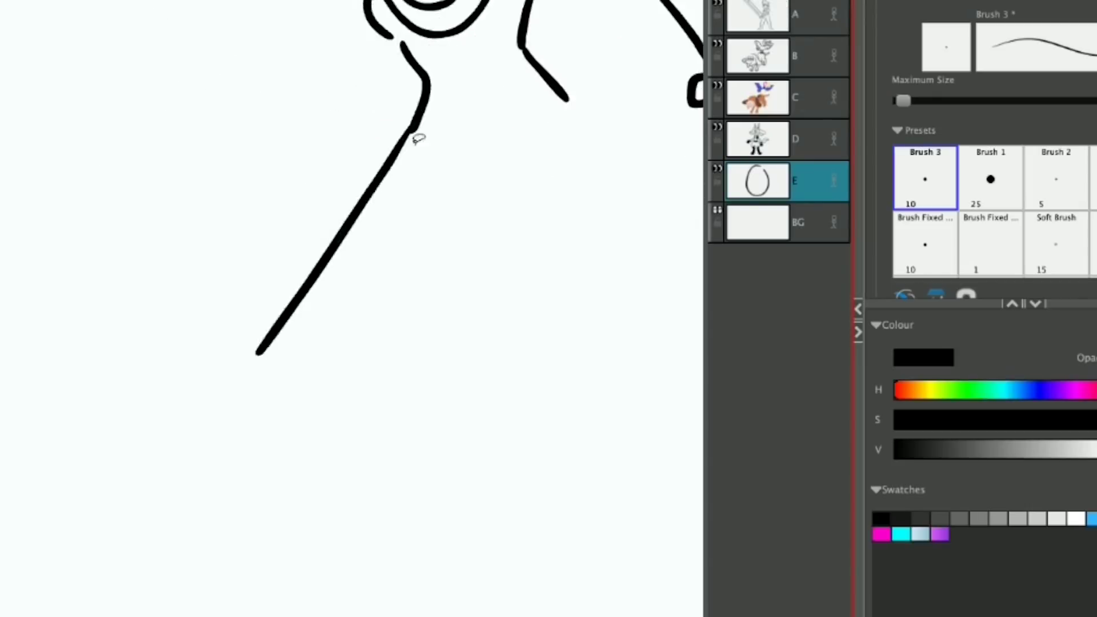
{"action": "left_click_drag", "start_coordinate": [416, 135], "coordinate": [191, 420]}
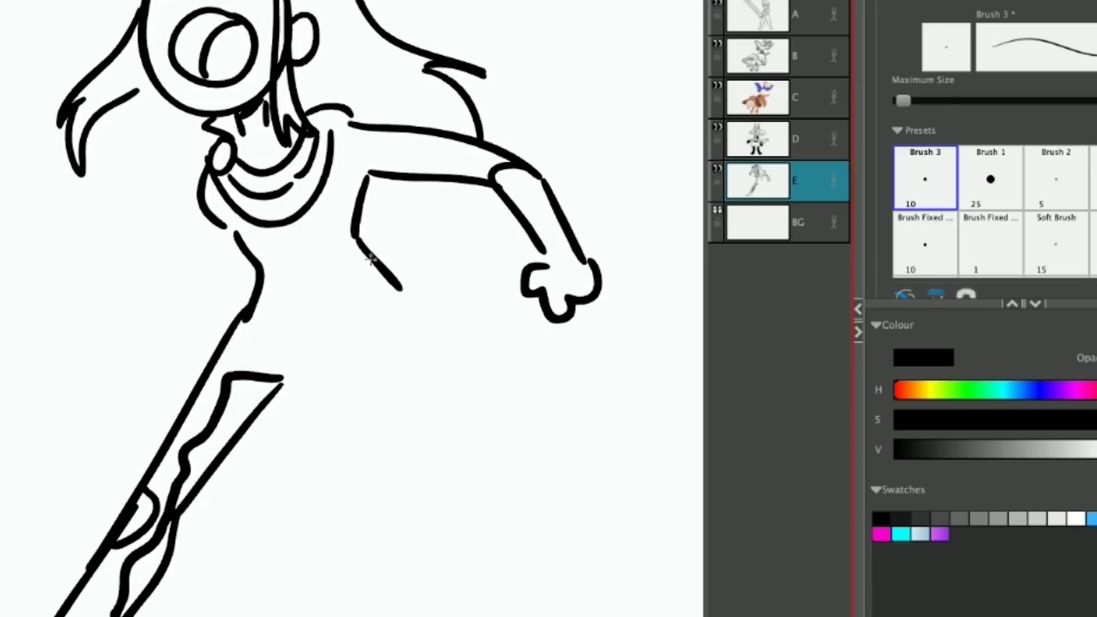
Step: Draw the legs and torso shading, extending the right leg to the foot
{"action": "mouse_move", "coordinate": [317, 286]}
{"action": "left_mouse_down"}
{"action": "mouse_move", "coordinate": [251, 333]}
{"action": "mouse_move", "coordinate": [309, 371]}
{"action": "left_mouse_up"}
{"action": "left_click_drag", "start_coordinate": [417, 229], "coordinate": [423, 297]}
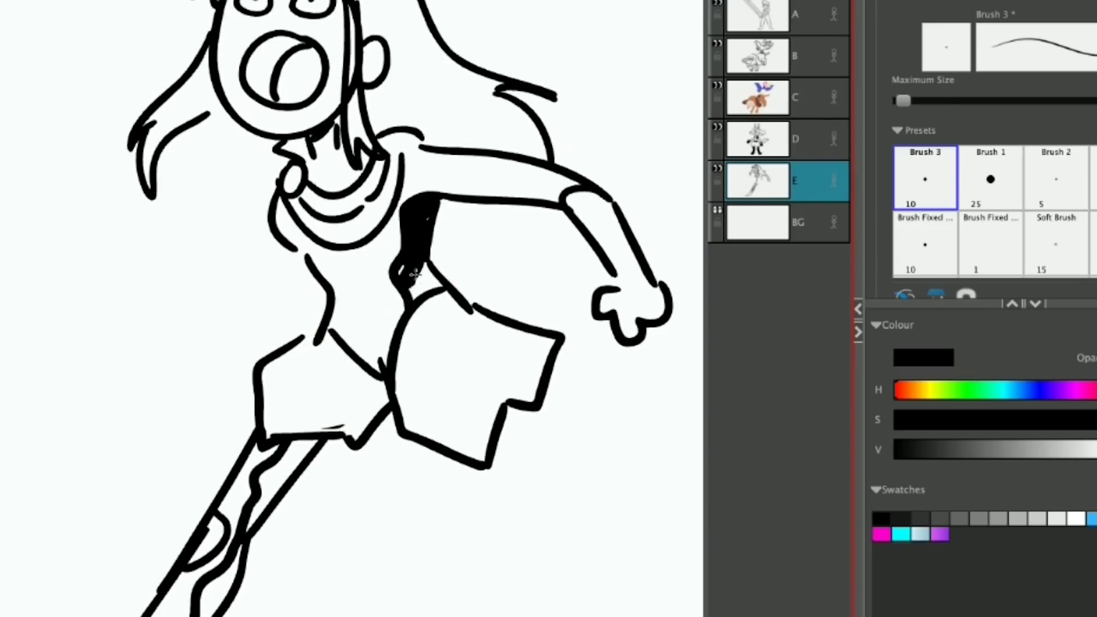
{"action": "left_click_drag", "start_coordinate": [320, 263], "coordinate": [343, 343]}
{"action": "left_click_drag", "start_coordinate": [485, 338], "coordinate": [497, 429]}
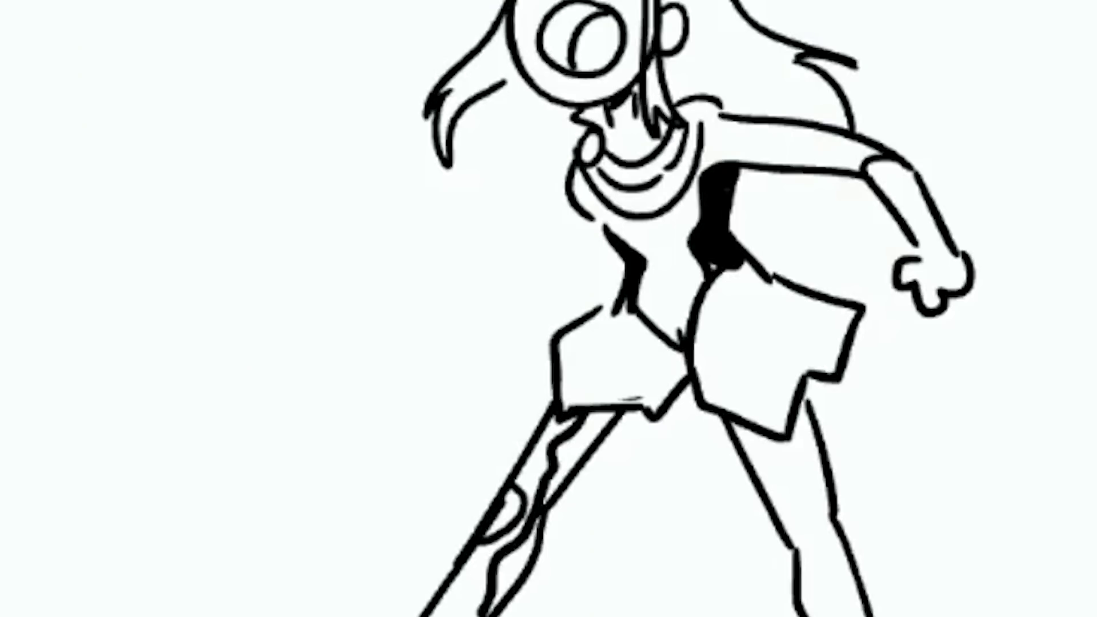
Step: Select both lower-leg strokes with the Select tool
{"action": "left_click_drag", "start_coordinate": [809, 414], "coordinate": [817, 503]}
{"action": "left_click_drag", "start_coordinate": [725, 497], "coordinate": [991, 616]}
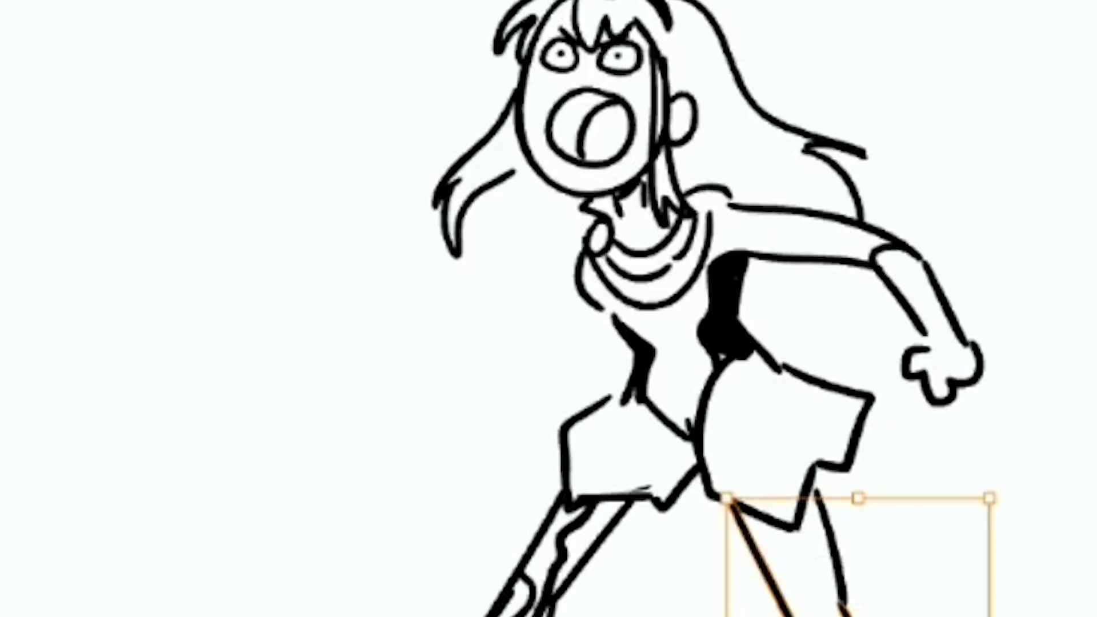
{"action": "left_click_drag", "start_coordinate": [721, 483], "coordinate": [995, 616]}
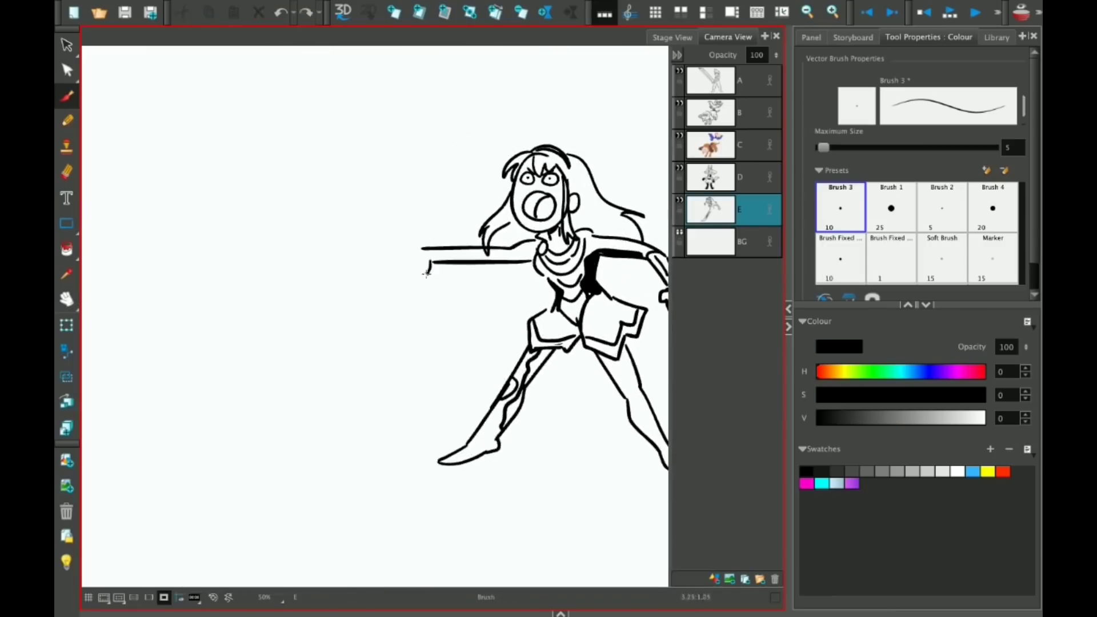
Step: Stretch the arm leftward into a long looping giant-hand outline
{"action": "left_click_drag", "start_coordinate": [486, 280], "coordinate": [197, 340]}
{"action": "mouse_move", "coordinate": [360, 301]}
{"action": "left_mouse_down"}
{"action": "mouse_move", "coordinate": [191, 315]}
{"action": "mouse_move", "coordinate": [377, 279]}
{"action": "left_mouse_up"}
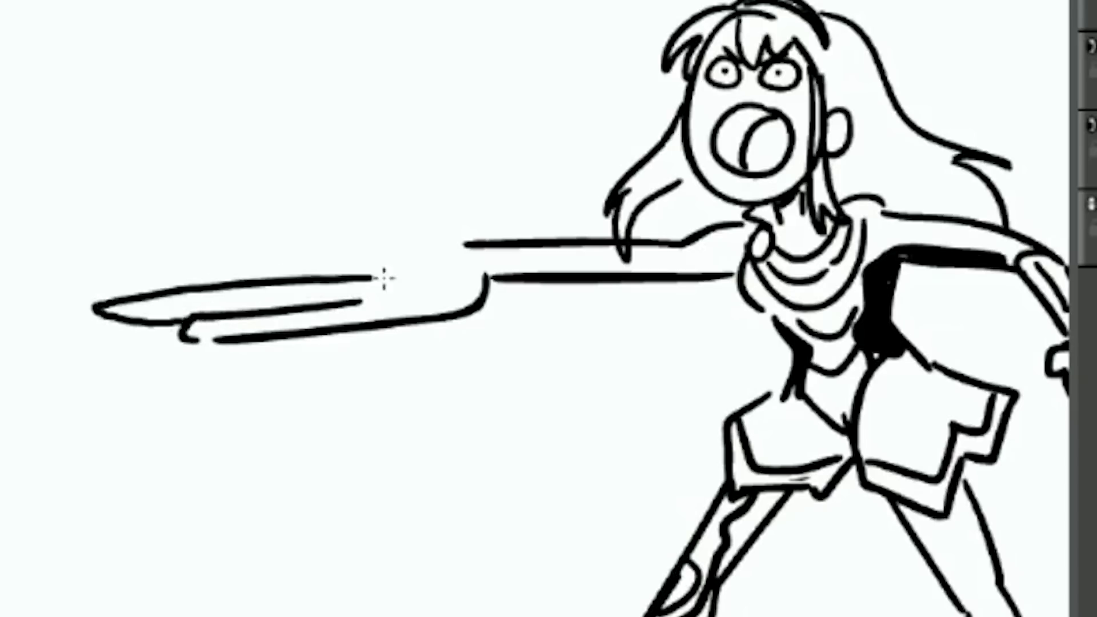
{"action": "left_click_drag", "start_coordinate": [228, 271], "coordinate": [74, 297]}
{"action": "mouse_move", "coordinate": [354, 265]}
{"action": "left_mouse_down"}
{"action": "mouse_move", "coordinate": [102, 278]}
{"action": "mouse_move", "coordinate": [302, 252]}
{"action": "left_mouse_up"}
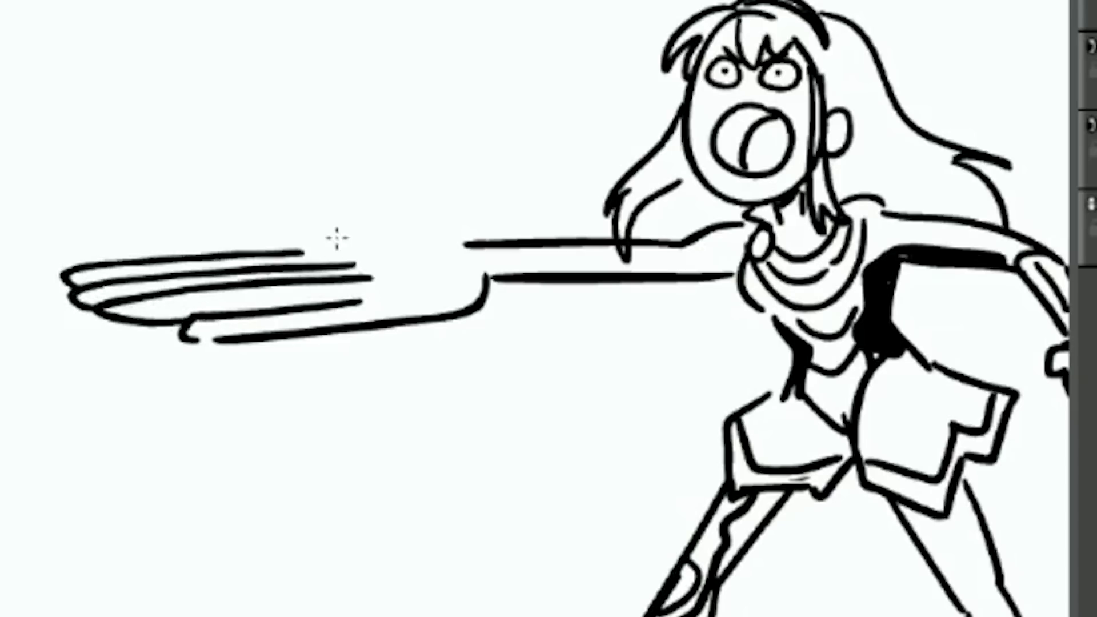
{"action": "left_click_drag", "start_coordinate": [98, 257], "coordinate": [419, 235]}
{"action": "key", "text": "ctrl+z"}
{"action": "mouse_move", "coordinate": [97, 257]}
{"action": "left_mouse_down"}
{"action": "mouse_move", "coordinate": [359, 228]}
{"action": "mouse_move", "coordinate": [453, 237]}
{"action": "left_mouse_up"}
Step: Blacken the arm-to-hand junction, thicken the knuckles, and draw a sword blade
{"action": "scroll", "coordinate": [453, 247], "scroll_direction": "up", "scroll_amount": 1}
{"action": "mouse_move", "coordinate": [469, 286]}
{"action": "left_mouse_down"}
{"action": "mouse_move", "coordinate": [400, 240]}
{"action": "mouse_move", "coordinate": [471, 311]}
{"action": "left_mouse_up"}
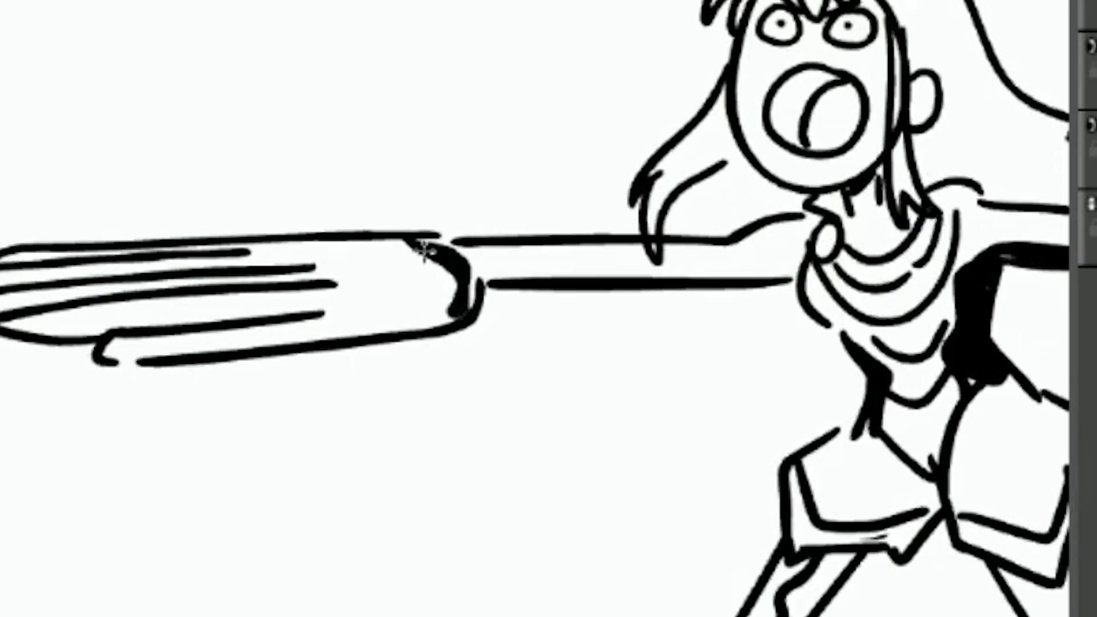
{"action": "left_click_drag", "start_coordinate": [437, 237], "coordinate": [480, 274]}
{"action": "left_click_drag", "start_coordinate": [406, 243], "coordinate": [486, 305]}
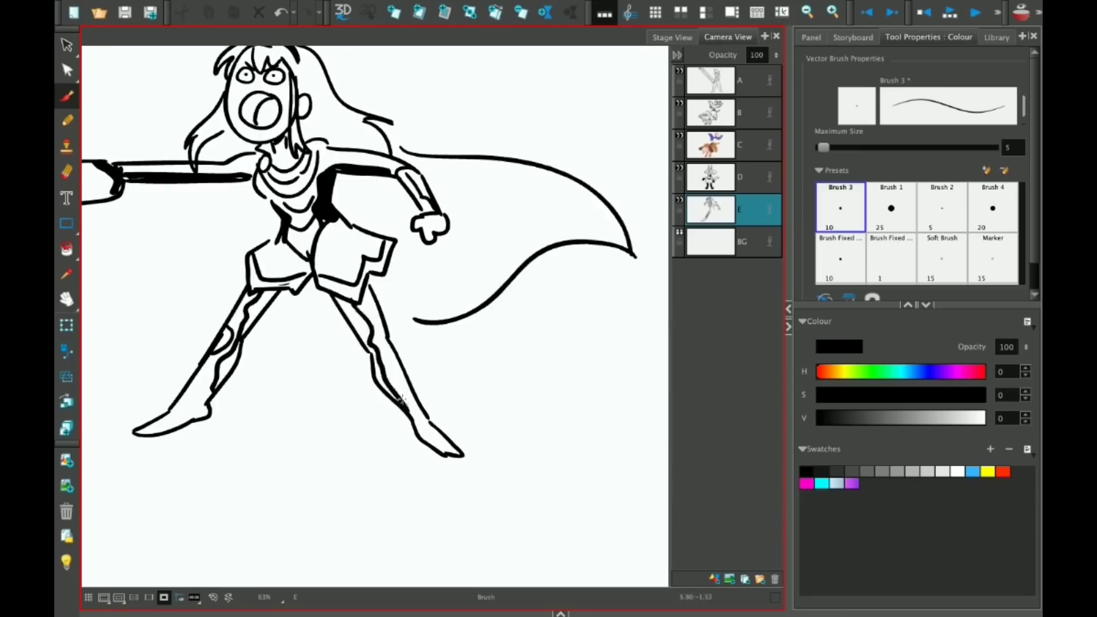
{"action": "mouse_move", "coordinate": [240, 300]}
{"action": "left_mouse_down"}
{"action": "mouse_move", "coordinate": [147, 256]}
{"action": "mouse_move", "coordinate": [223, 209]}
{"action": "left_mouse_up"}
{"action": "scroll", "coordinate": [280, 274], "scroll_direction": "down", "scroll_amount": 1}
{"action": "left_click_drag", "start_coordinate": [312, 300], "coordinate": [263, 317]}
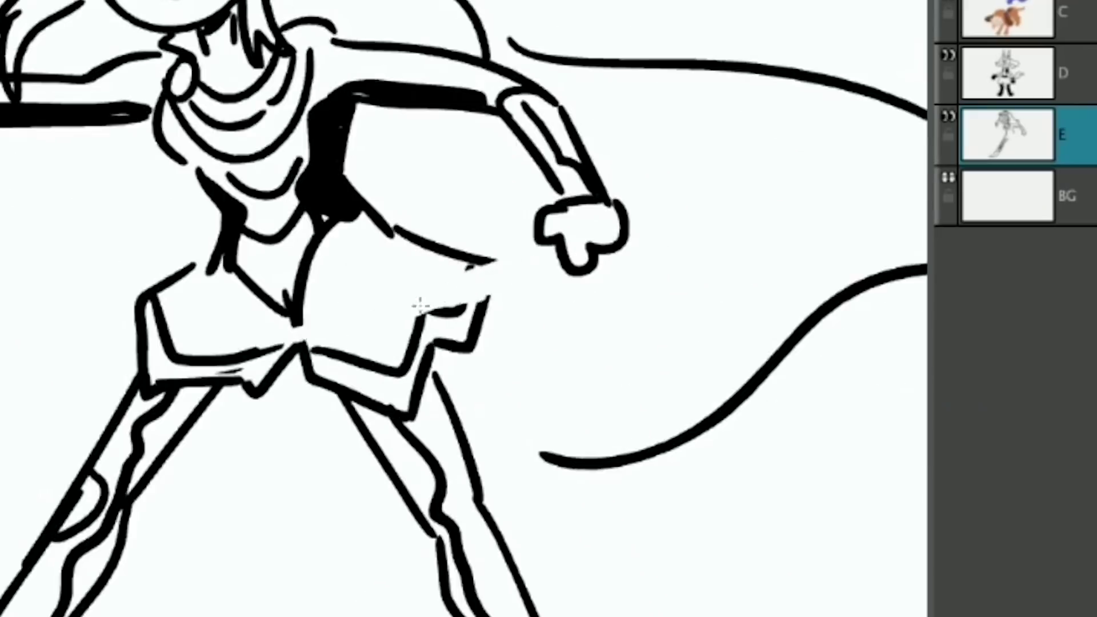
{"action": "left_click_drag", "start_coordinate": [543, 251], "coordinate": [189, 354]}
{"action": "left_click_drag", "start_coordinate": [197, 379], "coordinate": [548, 272]}
Step: Extend the sword tip past the fist and shade the legs
{"action": "left_click_drag", "start_coordinate": [620, 226], "coordinate": [663, 197]}
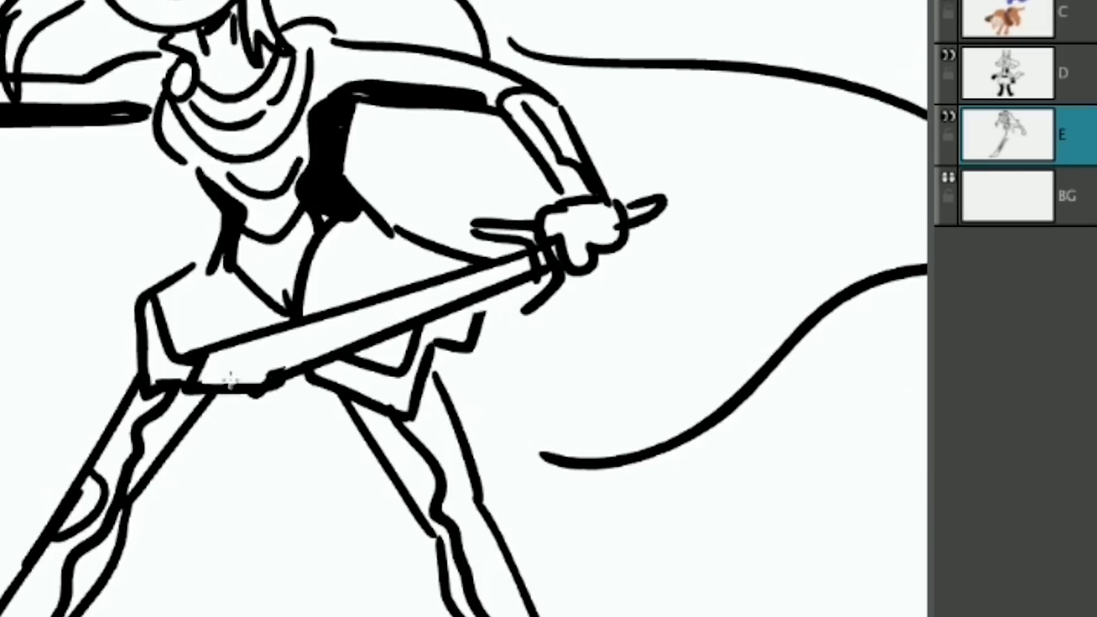
{"action": "left_click_drag", "start_coordinate": [263, 354], "coordinate": [189, 514]}
{"action": "left_click_drag", "start_coordinate": [463, 342], "coordinate": [548, 480]}
{"action": "left_click_drag", "start_coordinate": [457, 422], "coordinate": [486, 468]}
{"action": "scroll", "coordinate": [476, 415], "scroll_direction": "down", "scroll_amount": 2}
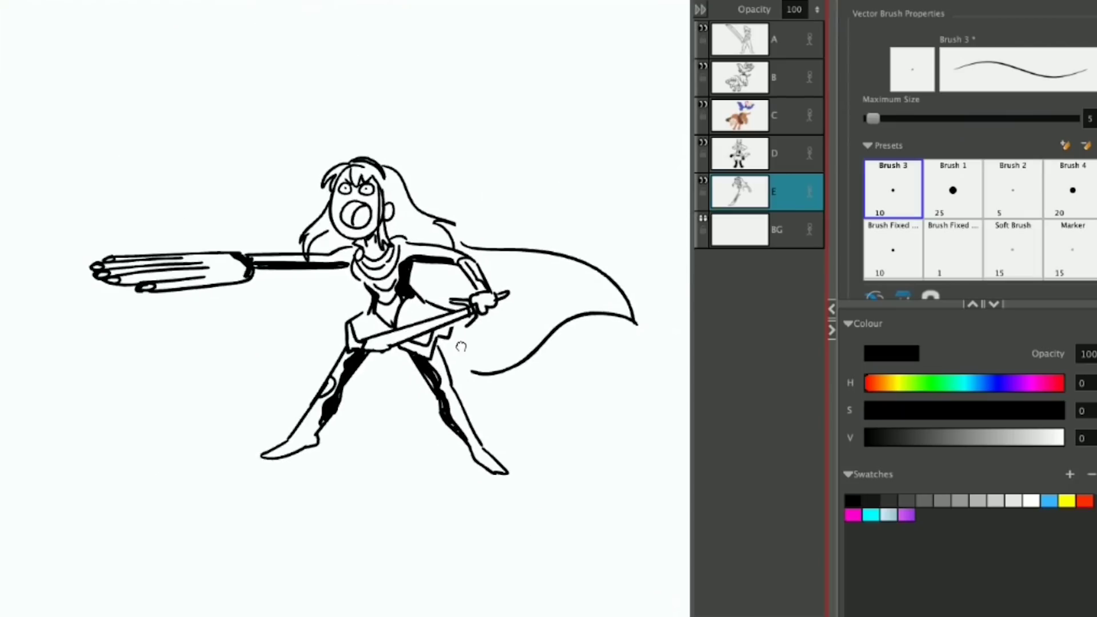
{"action": "scroll", "coordinate": [457, 268], "scroll_direction": "up", "scroll_amount": 1}
{"action": "left_click_drag", "start_coordinate": [452, 262], "coordinate": [503, 270]}
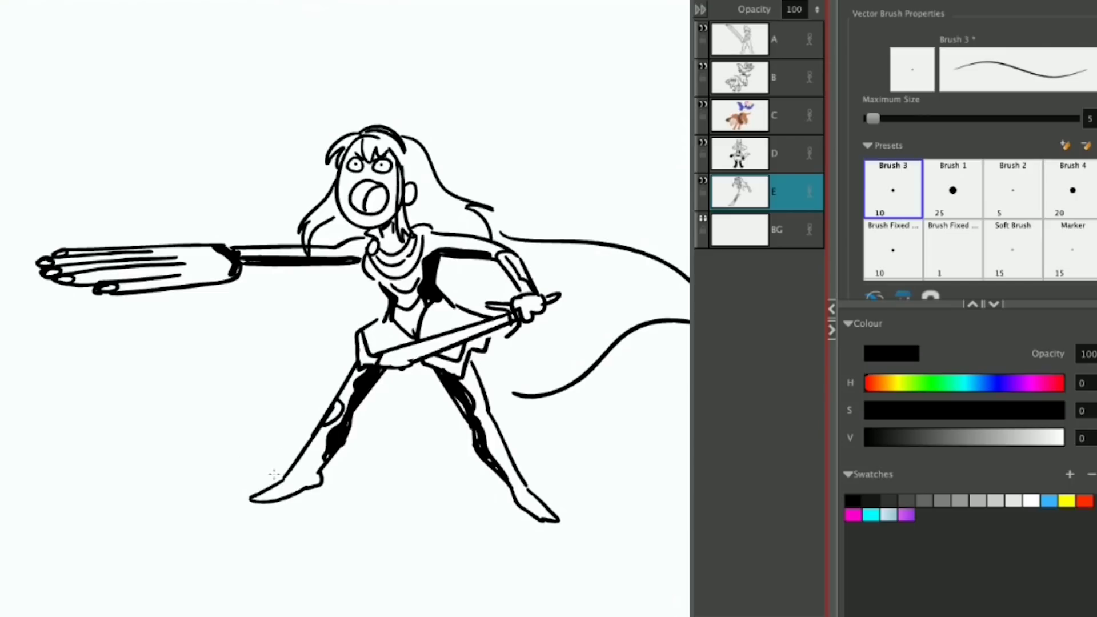
Step: Hatch the left foot, then delete both feet and return to the Brush
{"action": "mouse_move", "coordinate": [328, 479]}
{"action": "left_mouse_down"}
{"action": "mouse_move", "coordinate": [237, 475]}
{"action": "mouse_move", "coordinate": [340, 502]}
{"action": "left_mouse_up"}
{"action": "left_click_drag", "start_coordinate": [240, 476], "coordinate": [348, 503]}
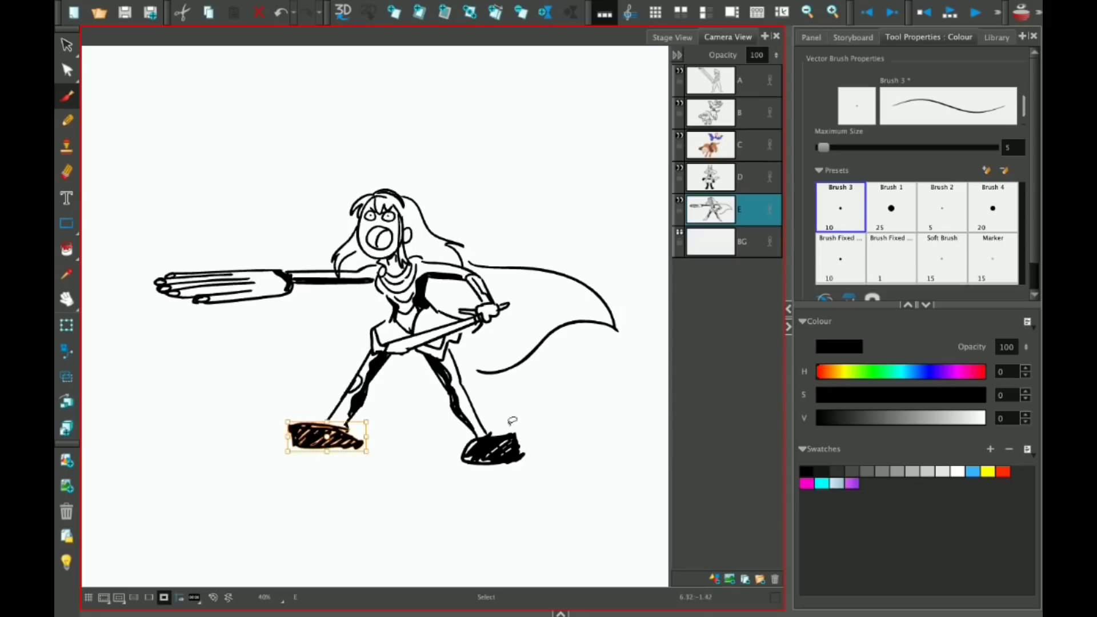
{"action": "left_click", "coordinate": [503, 446], "text": "shift"}
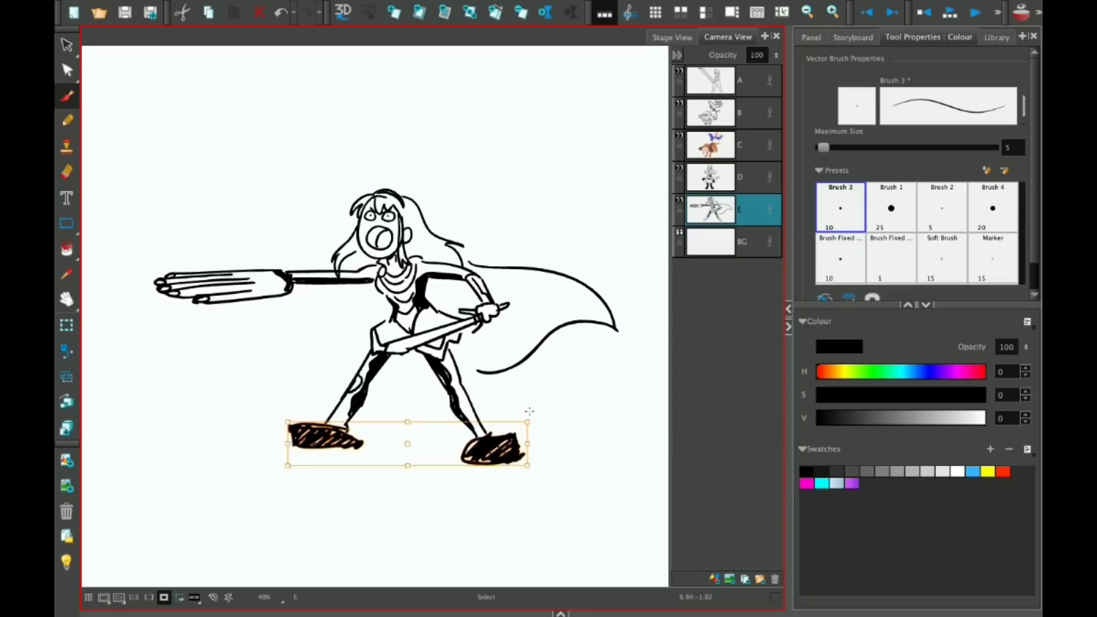
{"action": "key", "text": "Delete"}
{"action": "key", "text": "alt+b"}
{"action": "key", "text": "2"}
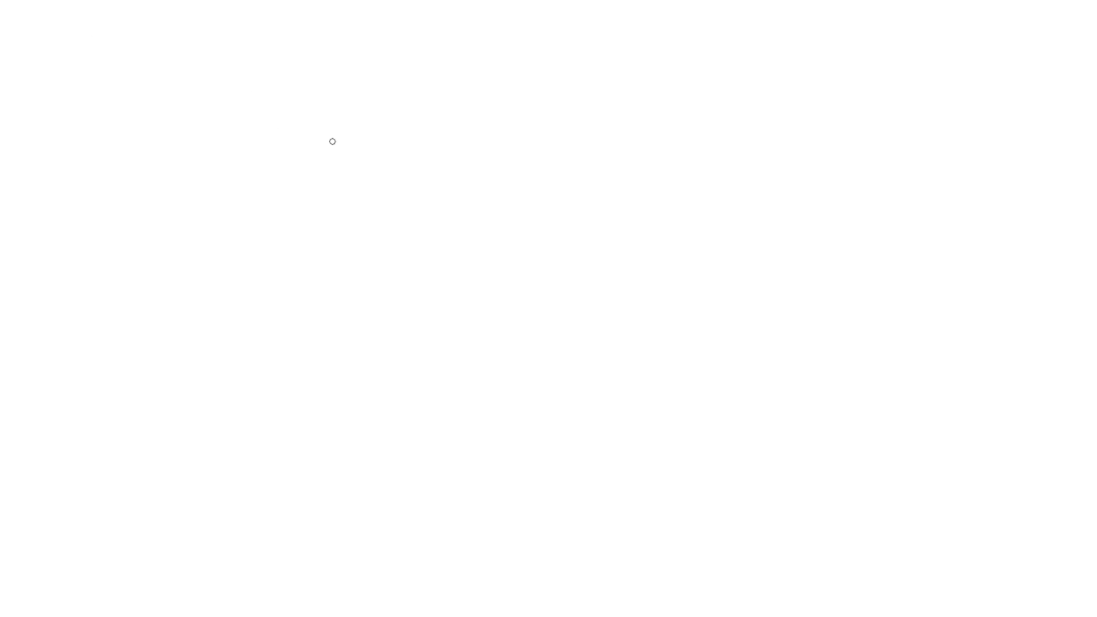
Step: Draw the new man's hair, glasses, eyes, nose and wavy lips
{"action": "mouse_move", "coordinate": [486, 119]}
{"action": "left_mouse_down"}
{"action": "mouse_move", "coordinate": [576, 161]}
{"action": "mouse_move", "coordinate": [469, 200]}
{"action": "mouse_move", "coordinate": [578, 147]}
{"action": "mouse_move", "coordinate": [542, 185]}
{"action": "mouse_move", "coordinate": [483, 168]}
{"action": "left_mouse_up"}
{"action": "left_click_drag", "start_coordinate": [461, 151], "coordinate": [435, 164]}
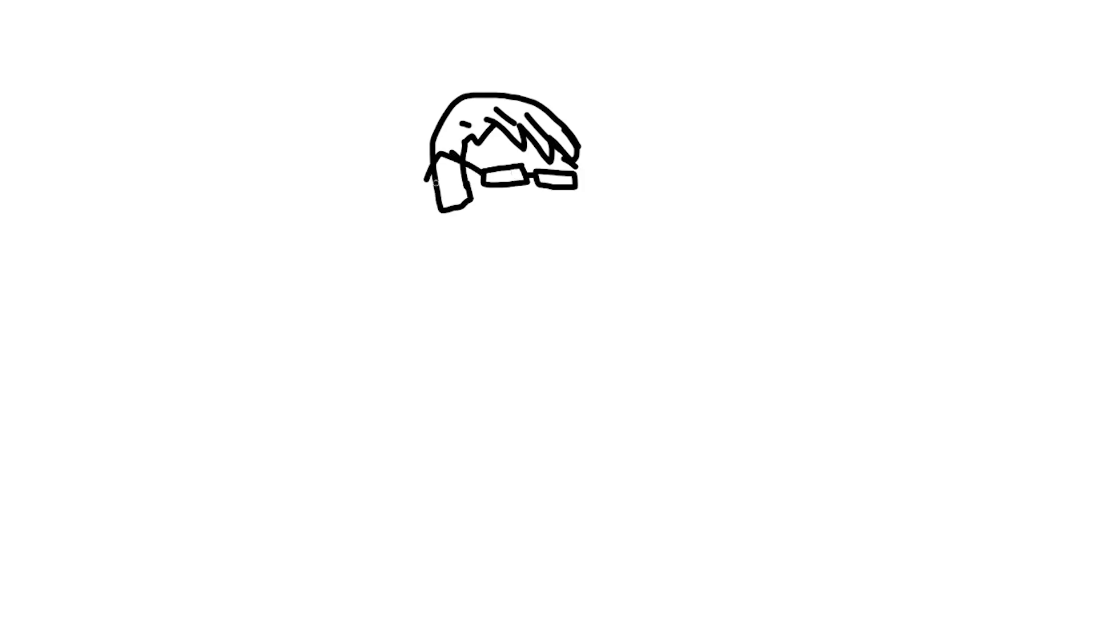
{"action": "left_click", "coordinate": [661, 306]}
{"action": "mouse_move", "coordinate": [680, 262]}
{"action": "left_mouse_down"}
{"action": "mouse_move", "coordinate": [703, 272]}
{"action": "mouse_move", "coordinate": [718, 335]}
{"action": "left_mouse_up"}
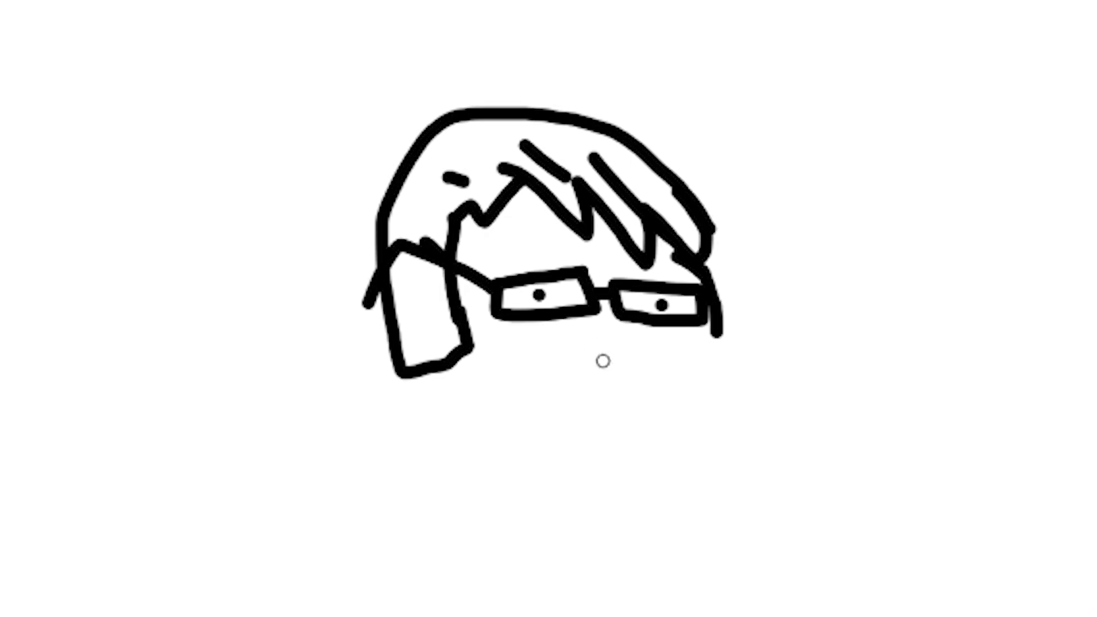
{"action": "mouse_move", "coordinate": [603, 321]}
{"action": "left_mouse_down"}
{"action": "mouse_move", "coordinate": [632, 345]}
{"action": "mouse_move", "coordinate": [607, 358]}
{"action": "left_mouse_up"}
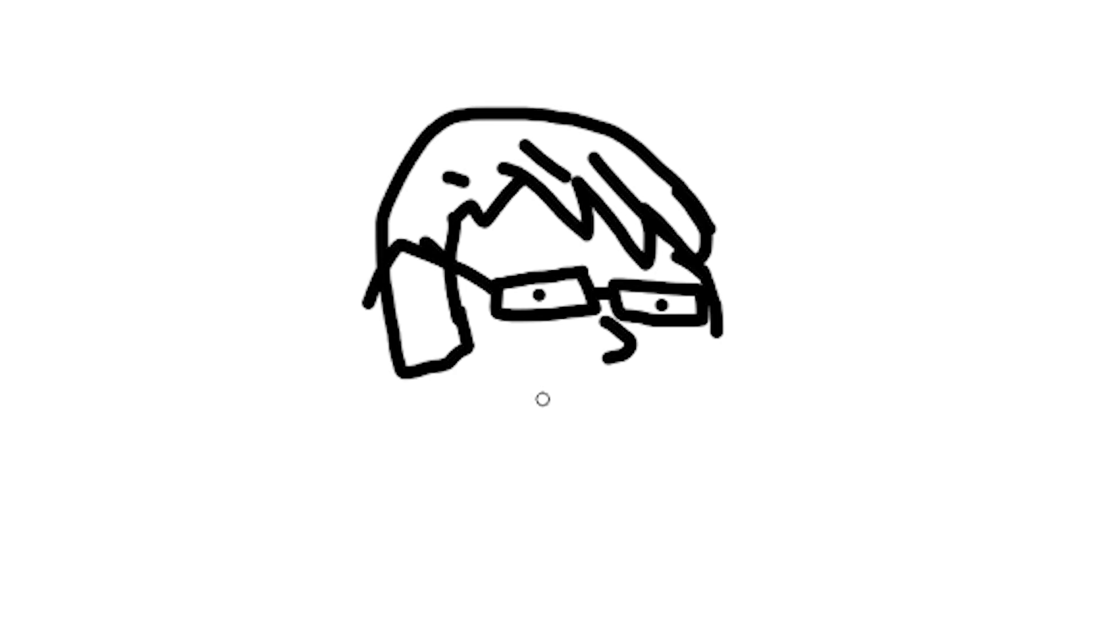
{"action": "mouse_move", "coordinate": [540, 398]}
{"action": "left_mouse_down"}
{"action": "mouse_move", "coordinate": [643, 379]}
{"action": "mouse_move", "coordinate": [700, 404]}
{"action": "mouse_move", "coordinate": [644, 421]}
{"action": "mouse_move", "coordinate": [548, 412]}
{"action": "left_mouse_up"}
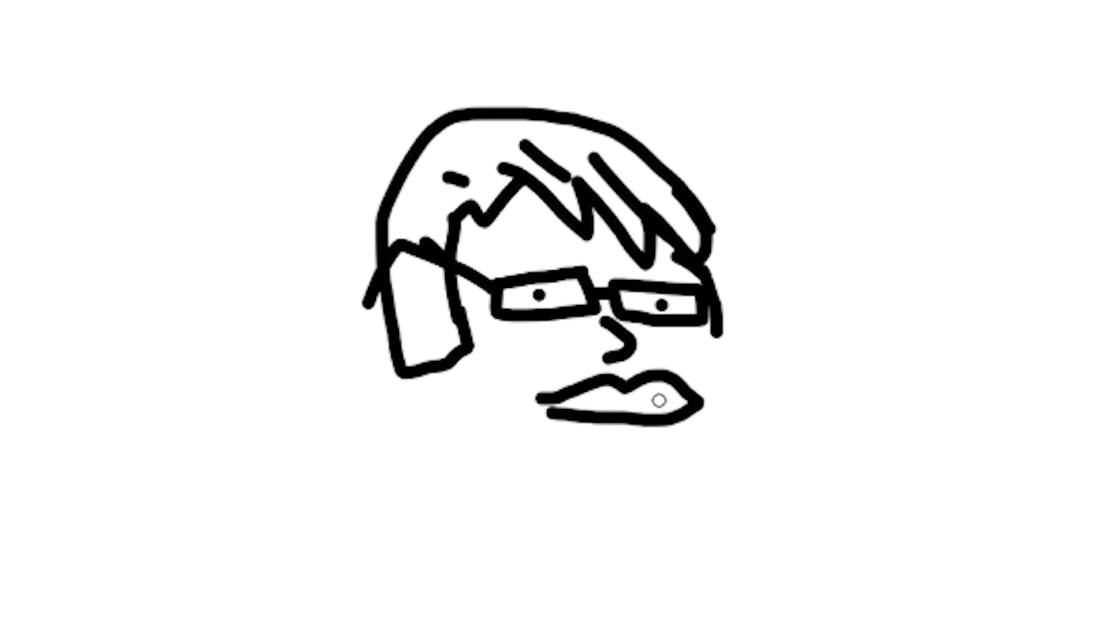
{"action": "left_click_drag", "start_coordinate": [660, 399], "coordinate": [608, 401]}
Step: Draw his jaw, chin, neck and a ruffled collar
{"action": "mouse_move", "coordinate": [717, 324]}
{"action": "left_mouse_down"}
{"action": "mouse_move", "coordinate": [722, 404]}
{"action": "mouse_move", "coordinate": [685, 457]}
{"action": "left_mouse_up"}
{"action": "left_click_drag", "start_coordinate": [268, 314], "coordinate": [328, 371]}
{"action": "left_click_drag", "start_coordinate": [434, 380], "coordinate": [443, 417]}
{"action": "left_click_drag", "start_coordinate": [329, 372], "coordinate": [360, 422]}
{"action": "mouse_move", "coordinate": [320, 412]}
{"action": "left_mouse_down"}
{"action": "mouse_move", "coordinate": [497, 424]}
{"action": "mouse_move", "coordinate": [326, 413]}
{"action": "left_mouse_up"}
{"action": "mouse_move", "coordinate": [503, 423]}
{"action": "left_mouse_down"}
{"action": "mouse_move", "coordinate": [739, 245]}
{"action": "mouse_move", "coordinate": [540, 303]}
{"action": "left_mouse_up"}
Step: Draw the raised arm with a fist holding a cup and motion lines
{"action": "left_click_drag", "start_coordinate": [526, 343], "coordinate": [512, 389]}
{"action": "mouse_move", "coordinate": [739, 244]}
{"action": "left_mouse_down"}
{"action": "mouse_move", "coordinate": [708, 80]}
{"action": "mouse_move", "coordinate": [714, 197]}
{"action": "left_mouse_up"}
{"action": "left_click_drag", "start_coordinate": [810, 2], "coordinate": [785, 23]}
{"action": "left_click_drag", "start_coordinate": [872, 1], "coordinate": [843, 27]}
{"action": "mouse_move", "coordinate": [736, 160]}
{"action": "left_mouse_down"}
{"action": "mouse_move", "coordinate": [735, 203]}
{"action": "mouse_move", "coordinate": [641, 220]}
{"action": "mouse_move", "coordinate": [620, 306]}
{"action": "left_mouse_up"}
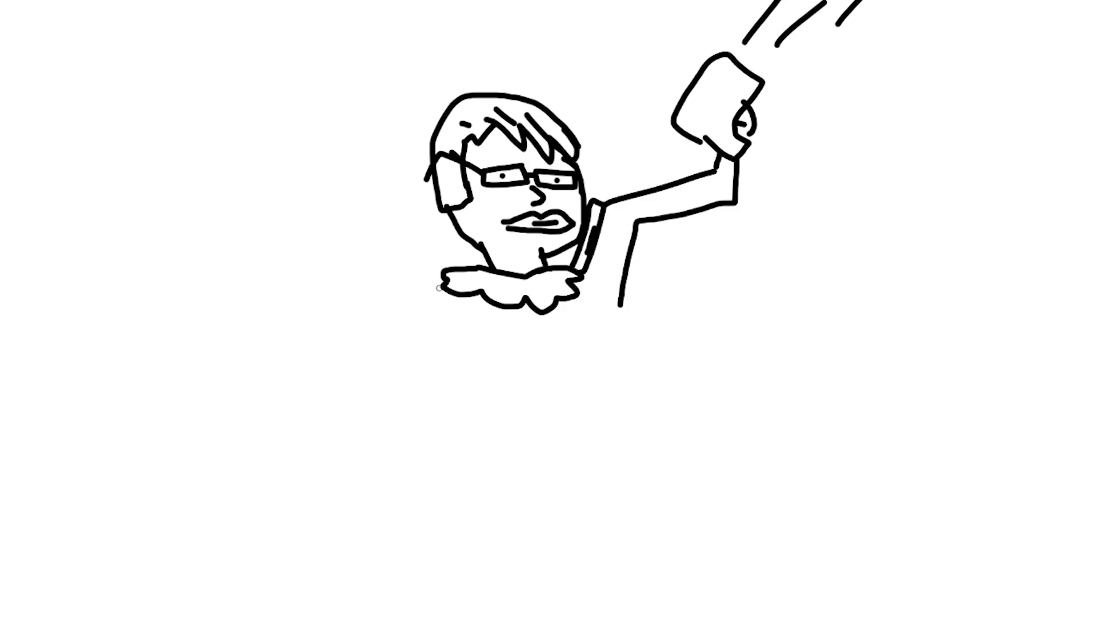
Step: Draw the left-pointing arm and fist with motion marks behind it
{"action": "mouse_move", "coordinate": [439, 288]}
{"action": "left_mouse_down"}
{"action": "mouse_move", "coordinate": [376, 281]}
{"action": "mouse_move", "coordinate": [359, 364]}
{"action": "mouse_move", "coordinate": [344, 357]}
{"action": "mouse_move", "coordinate": [351, 319]}
{"action": "mouse_move", "coordinate": [288, 281]}
{"action": "mouse_move", "coordinate": [241, 317]}
{"action": "mouse_move", "coordinate": [344, 360]}
{"action": "mouse_move", "coordinate": [432, 316]}
{"action": "left_mouse_up"}
{"action": "left_click_drag", "start_coordinate": [433, 316], "coordinate": [488, 378]}
{"action": "mouse_move", "coordinate": [621, 307]}
{"action": "left_mouse_down"}
{"action": "mouse_move", "coordinate": [579, 377]}
{"action": "mouse_move", "coordinate": [621, 483]}
{"action": "left_mouse_up"}
Step: Draw the running legs, bent back leg, boots and front foot
{"action": "left_click_drag", "start_coordinate": [488, 377], "coordinate": [472, 488]}
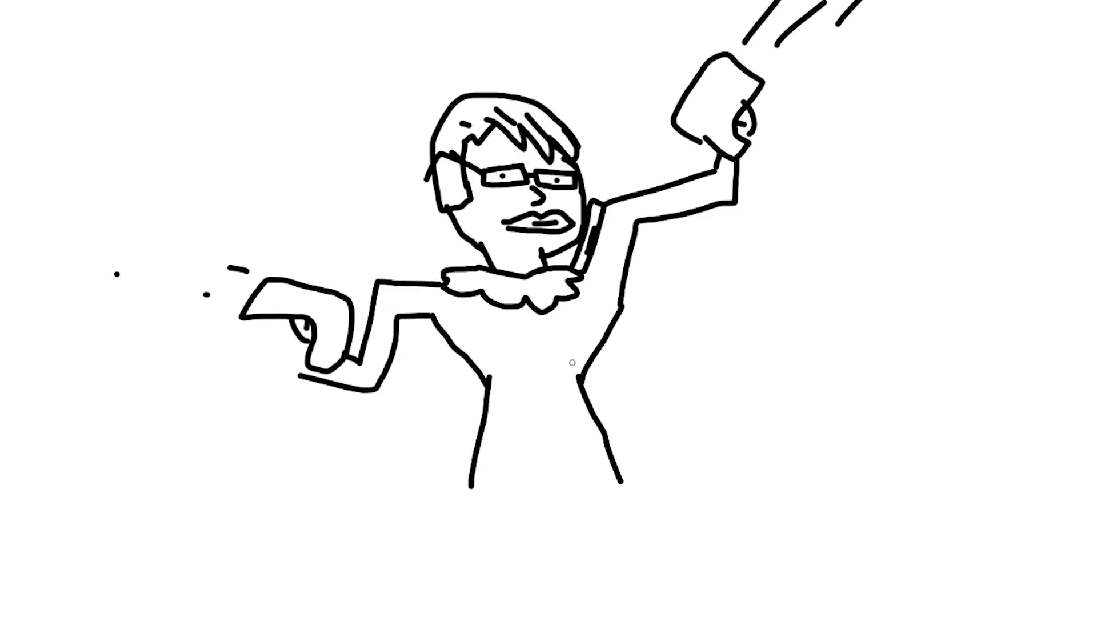
{"action": "mouse_move", "coordinate": [621, 483]}
{"action": "left_mouse_down"}
{"action": "mouse_move", "coordinate": [634, 588]}
{"action": "mouse_move", "coordinate": [571, 609]}
{"action": "mouse_move", "coordinate": [581, 497]}
{"action": "mouse_move", "coordinate": [555, 465]}
{"action": "left_mouse_up"}
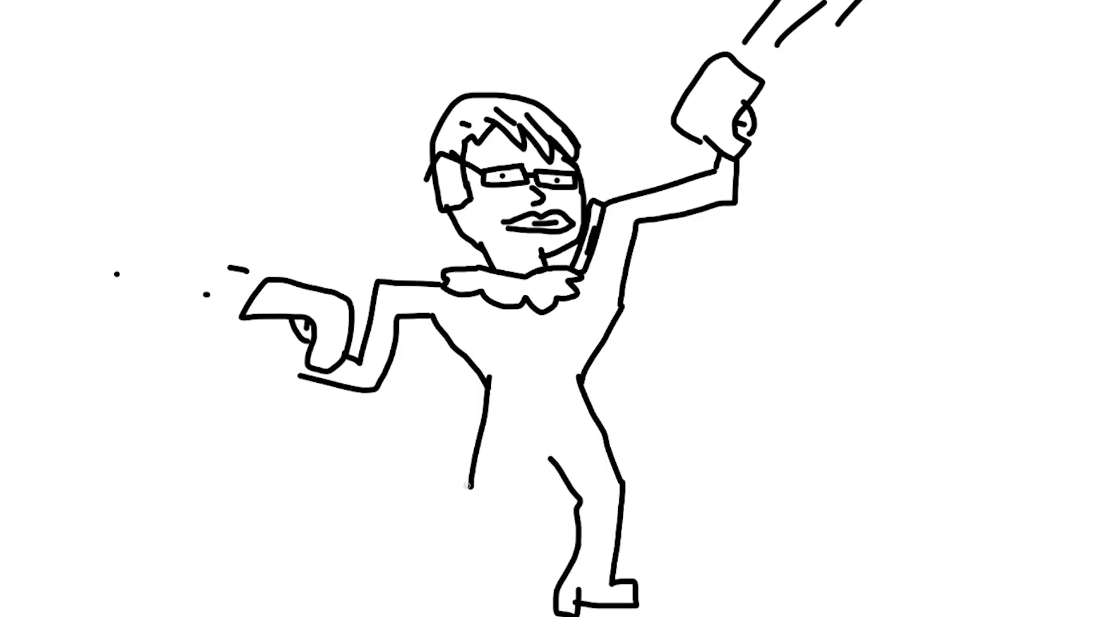
{"action": "left_click_drag", "start_coordinate": [467, 486], "coordinate": [406, 480]}
{"action": "mouse_move", "coordinate": [649, 274]}
{"action": "left_mouse_down"}
{"action": "mouse_move", "coordinate": [631, 396]}
{"action": "mouse_move", "coordinate": [321, 337]}
{"action": "left_mouse_up"}
{"action": "mouse_move", "coordinate": [244, 337]}
{"action": "left_mouse_down"}
{"action": "mouse_move", "coordinate": [429, 336]}
{"action": "mouse_move", "coordinate": [303, 365]}
{"action": "left_mouse_up"}
{"action": "left_click_drag", "start_coordinate": [225, 303], "coordinate": [137, 304]}
{"action": "left_click_drag", "start_coordinate": [189, 323], "coordinate": [123, 327]}
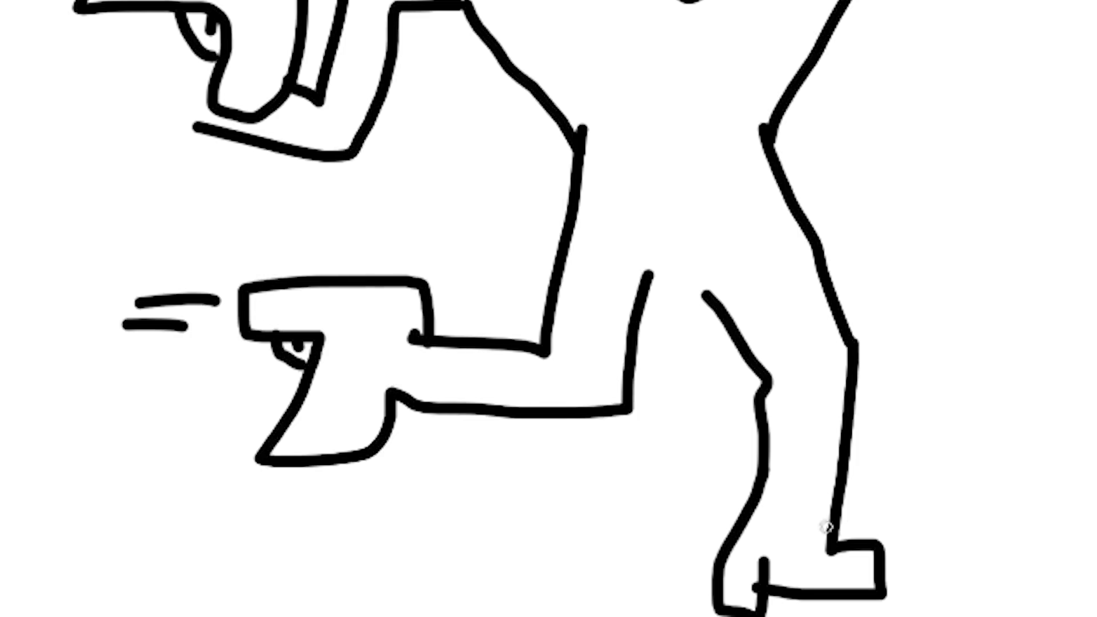
{"action": "left_click_drag", "start_coordinate": [825, 523], "coordinate": [765, 468]}
{"action": "left_click_drag", "start_coordinate": [648, 274], "coordinate": [708, 294]}
Step: Draw eight wavy strands hanging across the torso below the collar
{"action": "scroll", "coordinate": [379, 257], "scroll_direction": "up", "scroll_amount": 5}
{"action": "left_click_drag", "start_coordinate": [423, 258], "coordinate": [438, 428]}
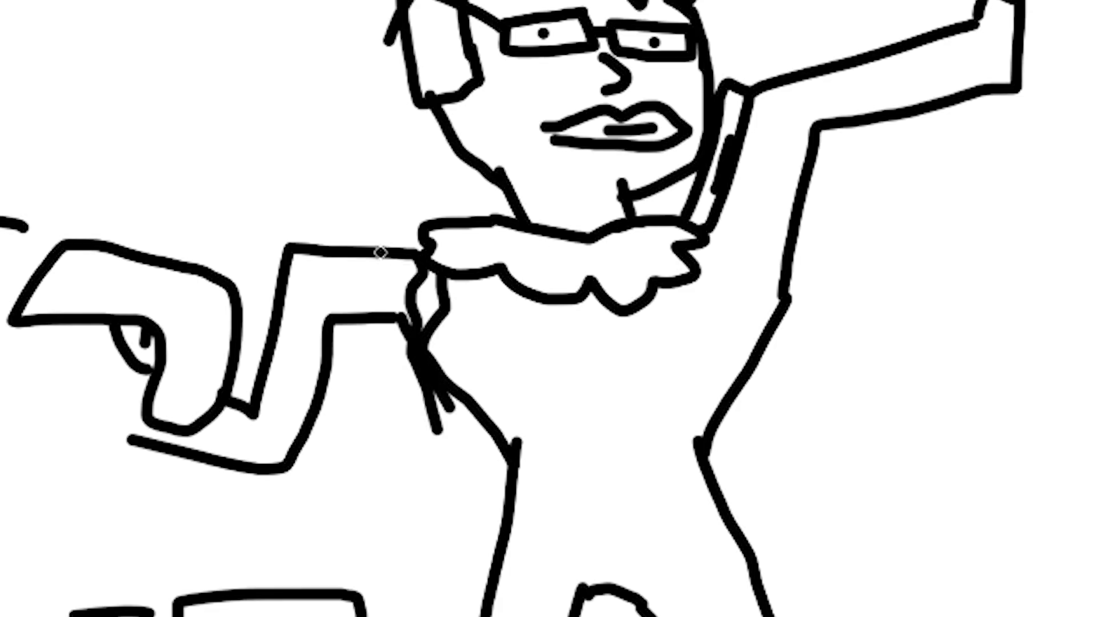
{"action": "left_click_drag", "start_coordinate": [457, 279], "coordinate": [473, 431]}
{"action": "left_click_drag", "start_coordinate": [500, 280], "coordinate": [525, 457]}
{"action": "left_click_drag", "start_coordinate": [588, 303], "coordinate": [554, 474]}
{"action": "left_click_drag", "start_coordinate": [622, 315], "coordinate": [626, 506]}
{"action": "left_click_drag", "start_coordinate": [702, 246], "coordinate": [740, 412]}
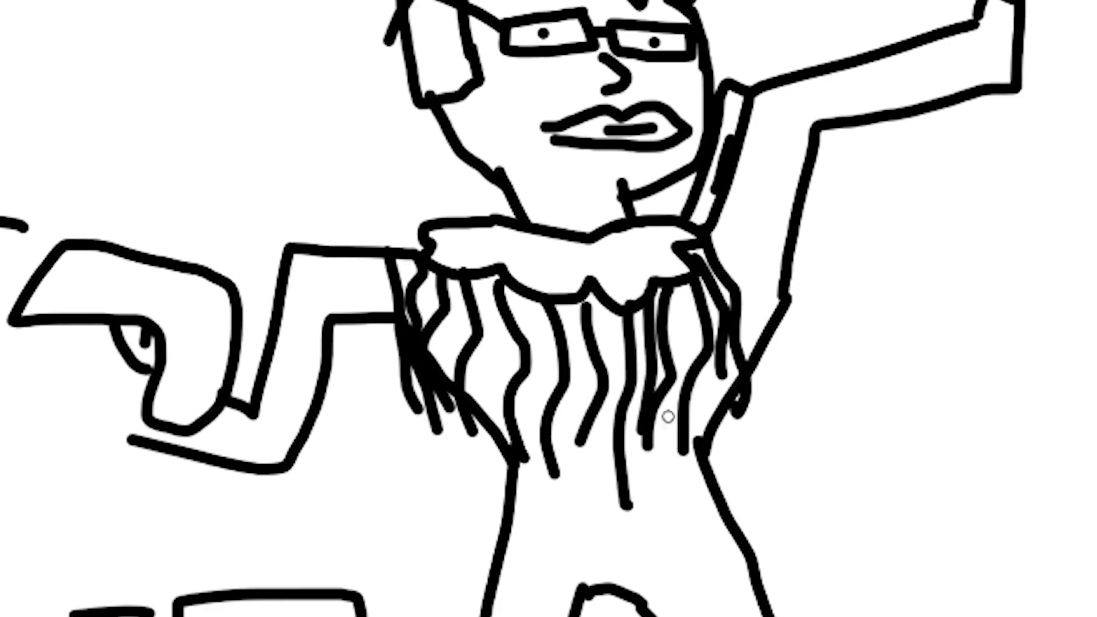
{"action": "left_click_drag", "start_coordinate": [665, 411], "coordinate": [679, 511]}
{"action": "left_click_drag", "start_coordinate": [623, 429], "coordinate": [617, 538]}
Step: Fill in the inner ear as a dark C-shape
{"action": "scroll", "coordinate": [422, 172], "scroll_direction": "up", "scroll_amount": 2}
{"action": "mouse_move", "coordinate": [477, 260]}
{"action": "left_mouse_down"}
{"action": "mouse_move", "coordinate": [446, 311]}
{"action": "mouse_move", "coordinate": [485, 342]}
{"action": "left_mouse_up"}
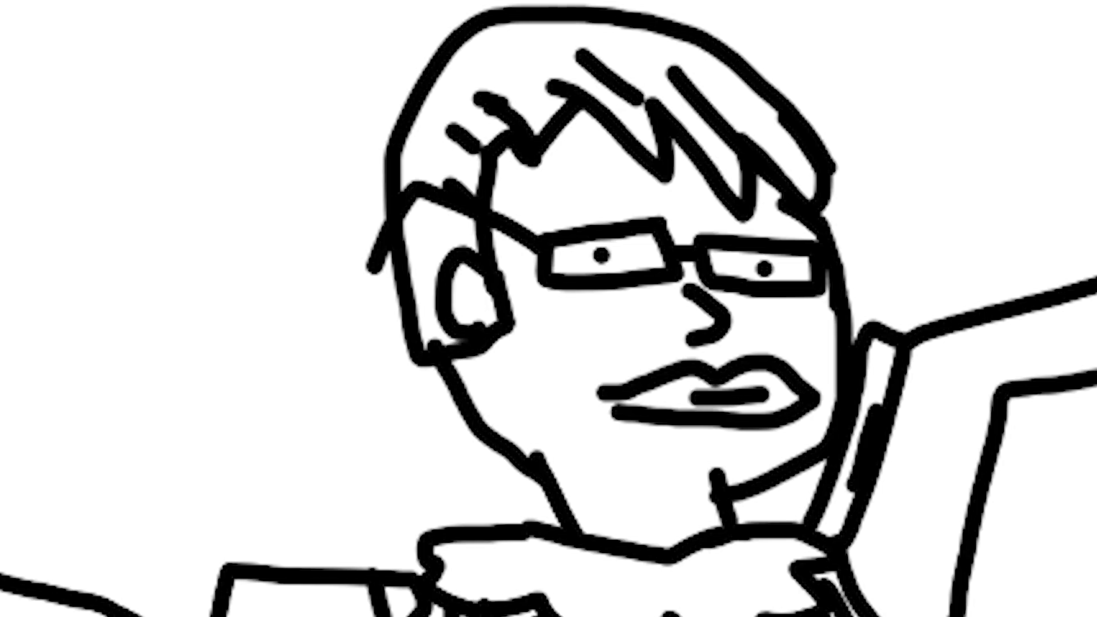
{"action": "left_click_drag", "start_coordinate": [503, 275], "coordinate": [497, 337]}
{"action": "left_click_drag", "start_coordinate": [456, 285], "coordinate": [468, 366]}
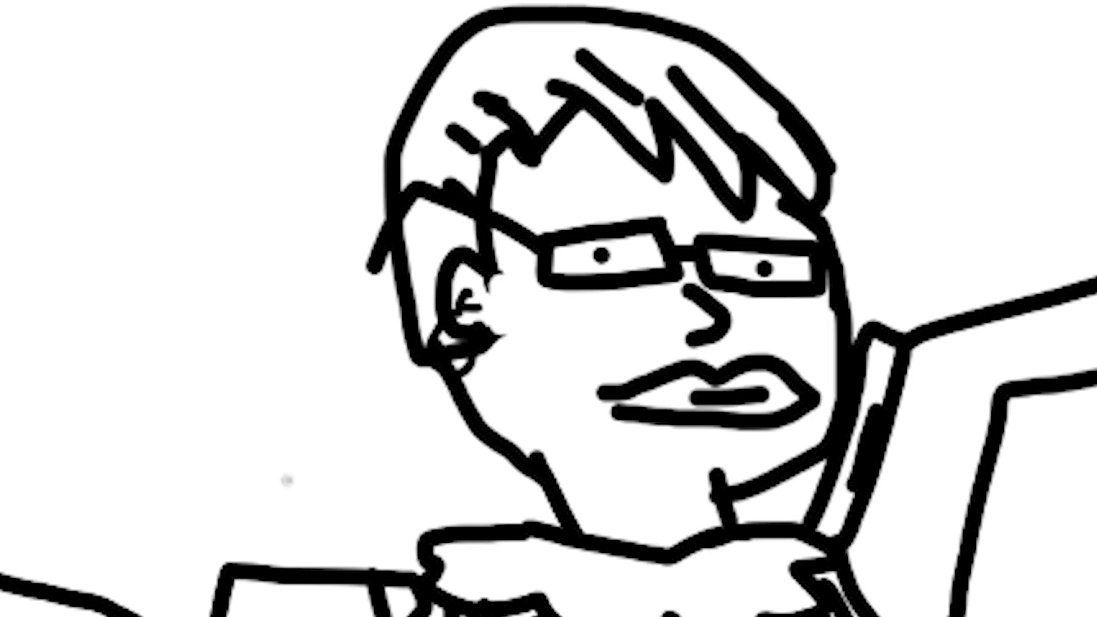
Step: Add four speed lines trailing at the left side
{"action": "scroll", "coordinate": [286, 480], "scroll_direction": "down", "scroll_amount": 3}
{"action": "left_click_drag", "start_coordinate": [307, 117], "coordinate": [82, 194]}
{"action": "left_click_drag", "start_coordinate": [307, 196], "coordinate": [153, 254]}
{"action": "left_click_drag", "start_coordinate": [203, 376], "coordinate": [110, 409]}
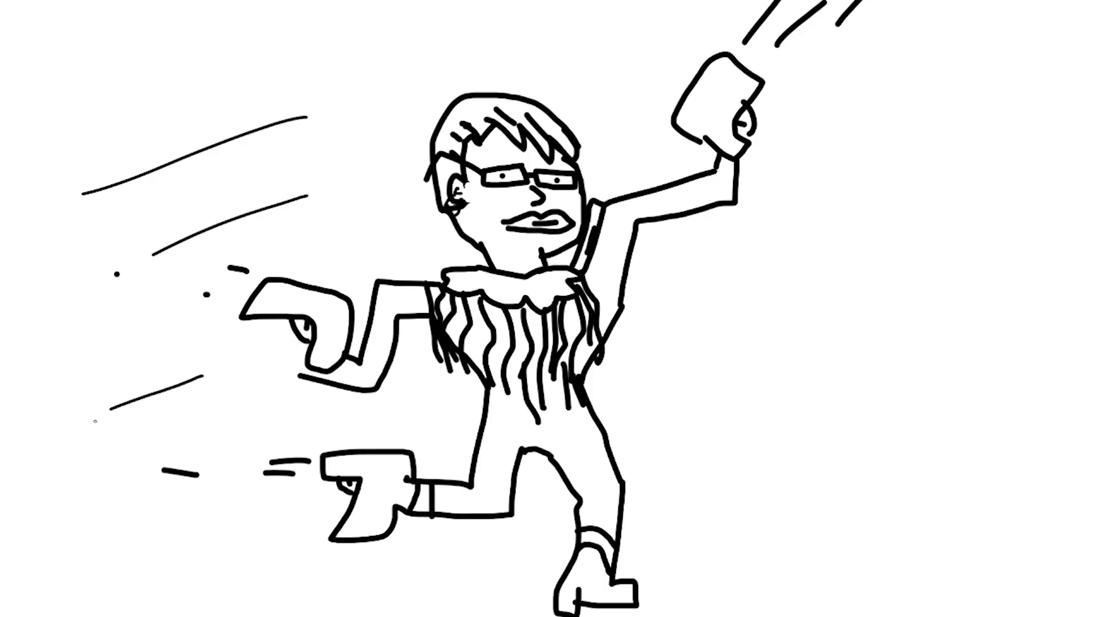
{"action": "left_click_drag", "start_coordinate": [243, 563], "coordinate": [144, 604]}
Step: Add one more speed line along the bottom edge below the running man
{"action": "left_click_drag", "start_coordinate": [443, 590], "coordinate": [358, 616]}
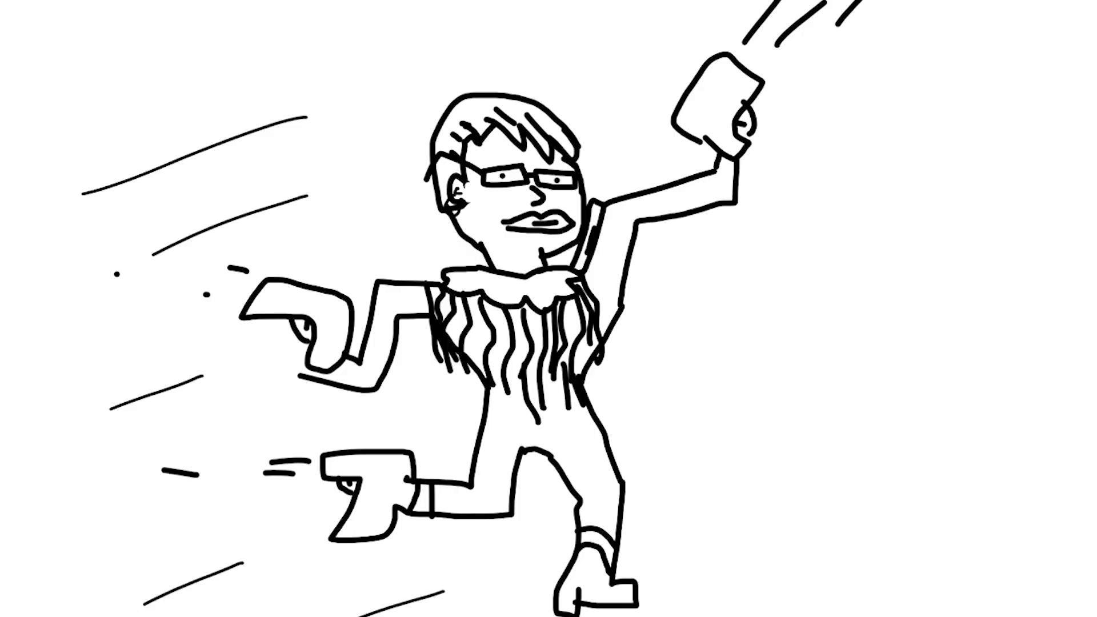